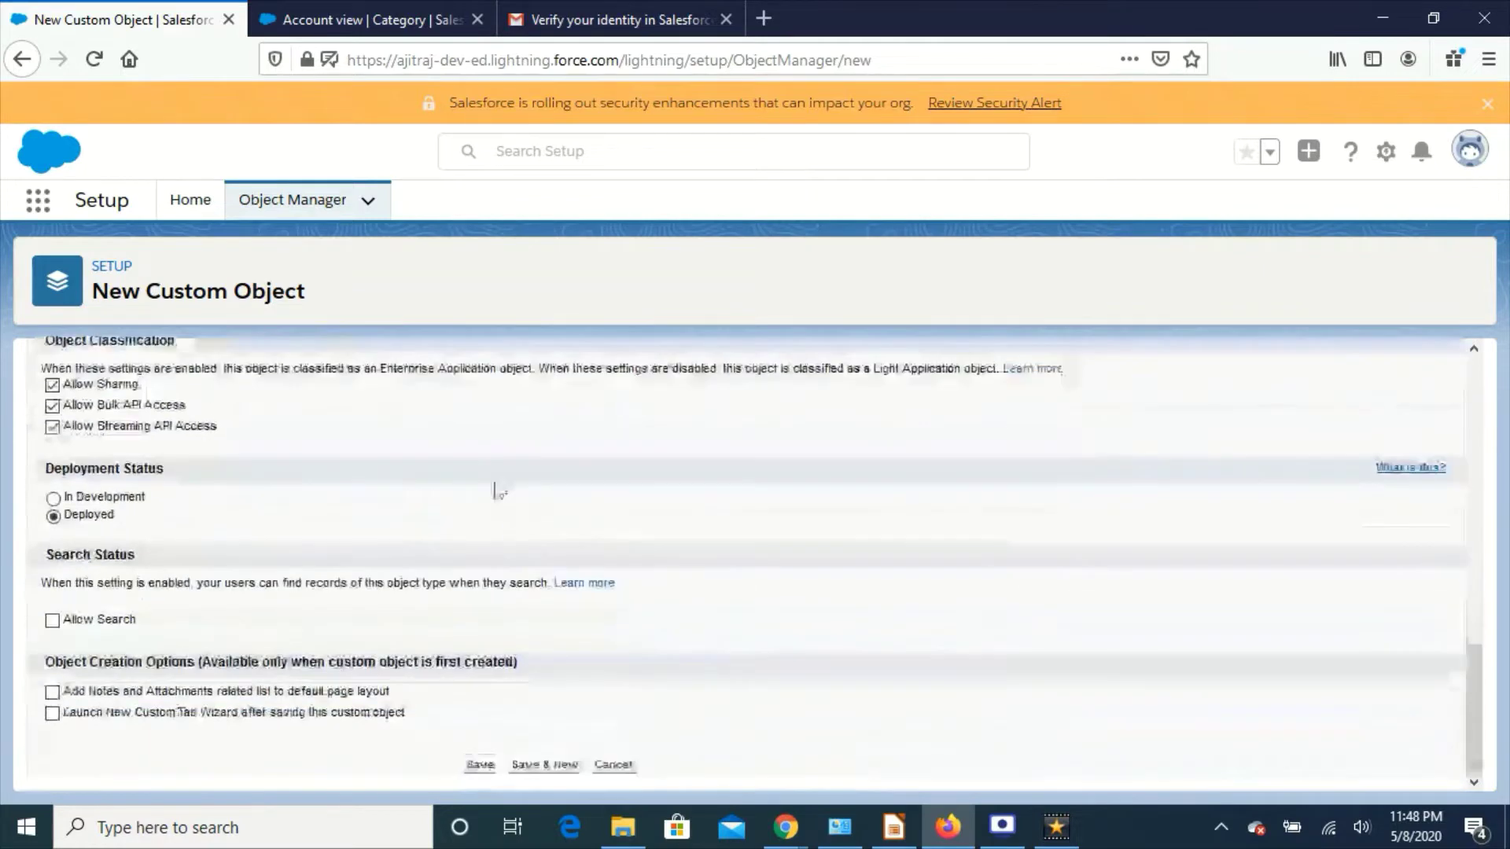
Step: Save the custom object with the New Custom Tab Wizard enabled, and give the Category tab the Bank style
left_click(130, 714)
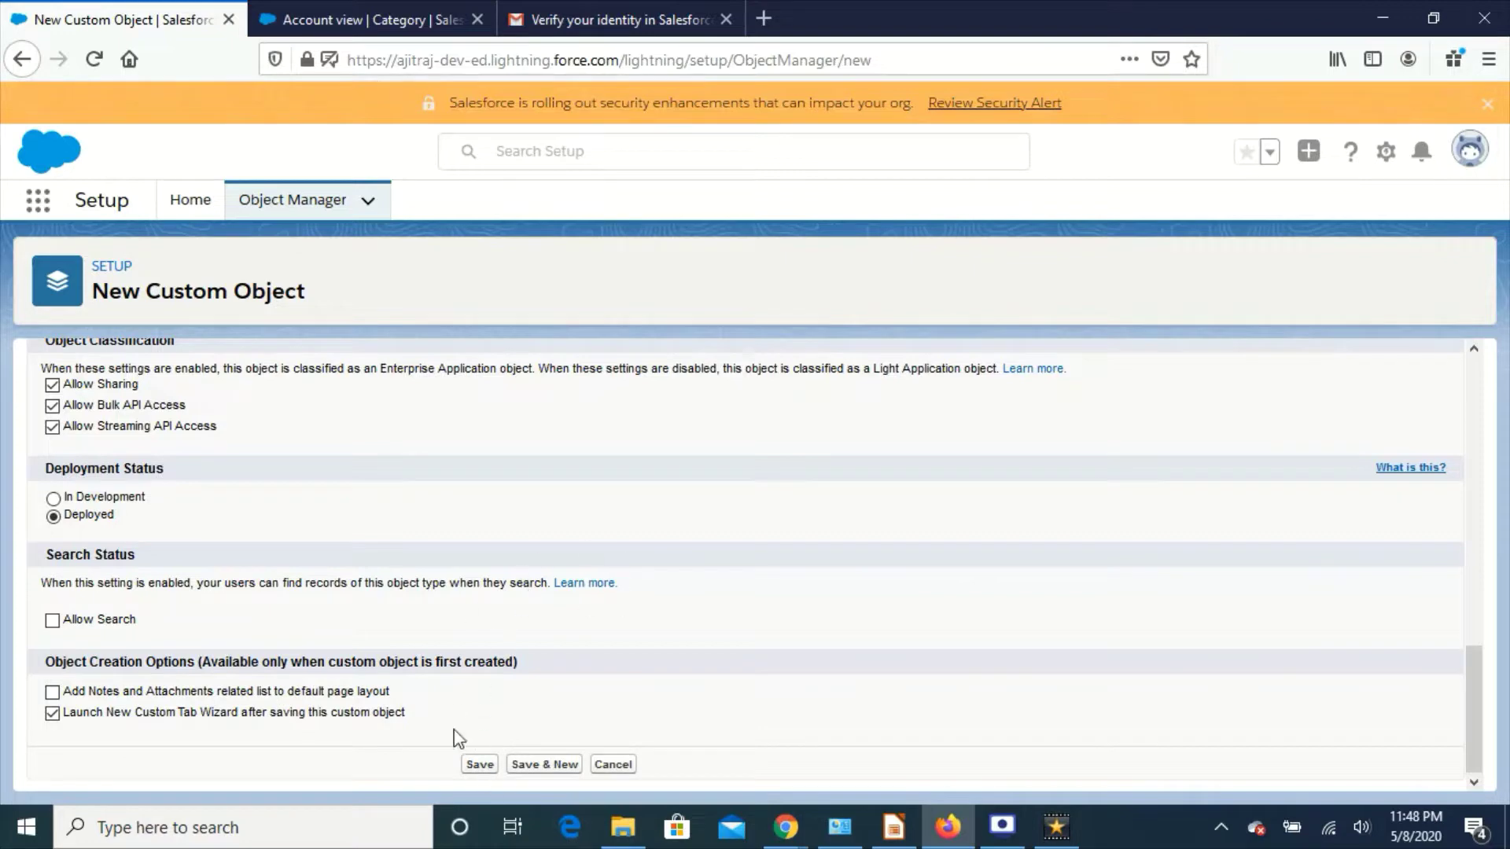
left_click(480, 765)
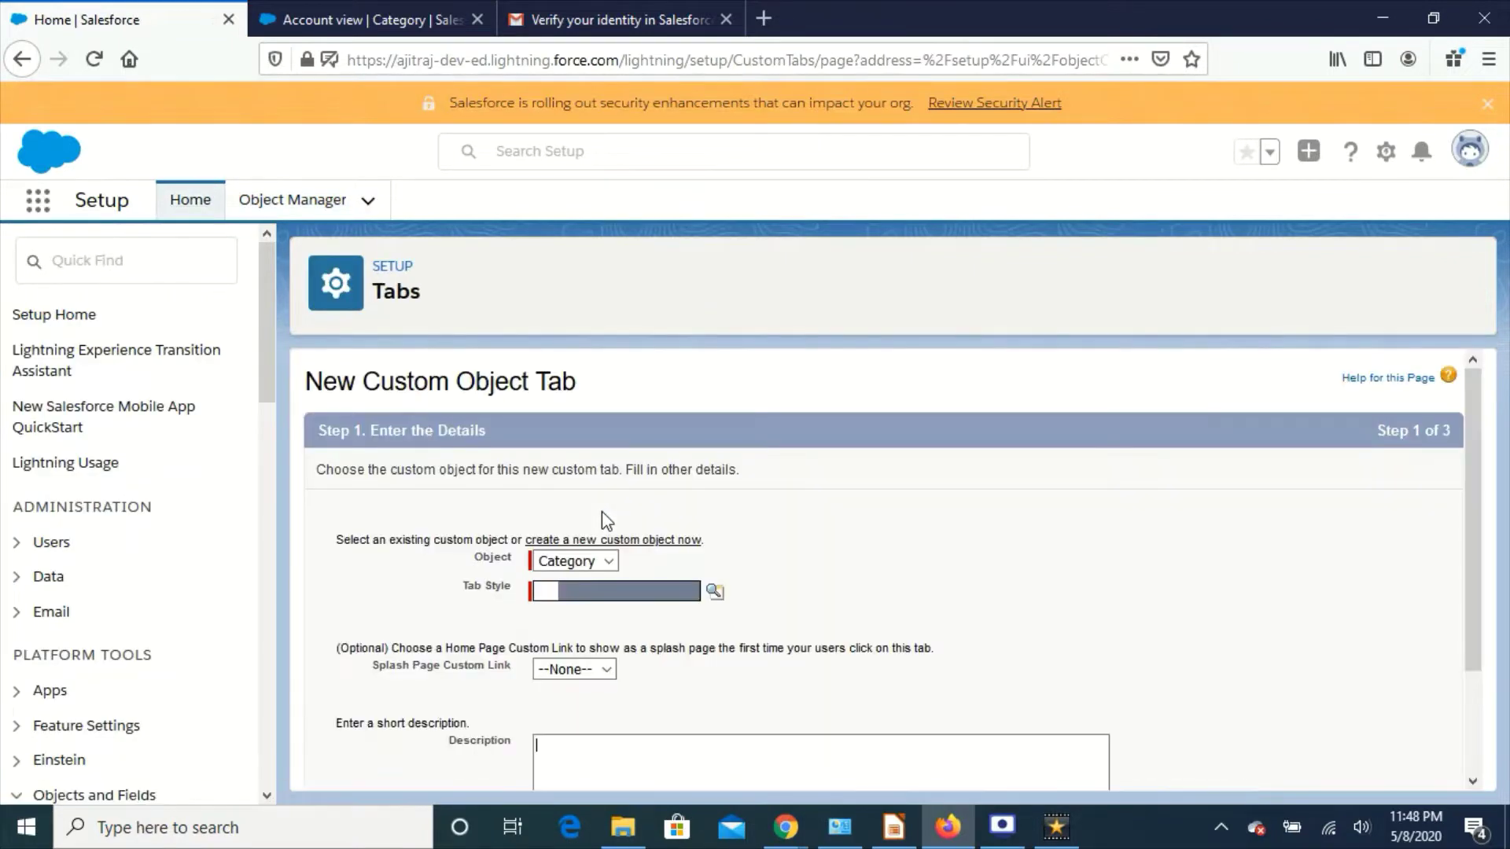
left_click(544, 591)
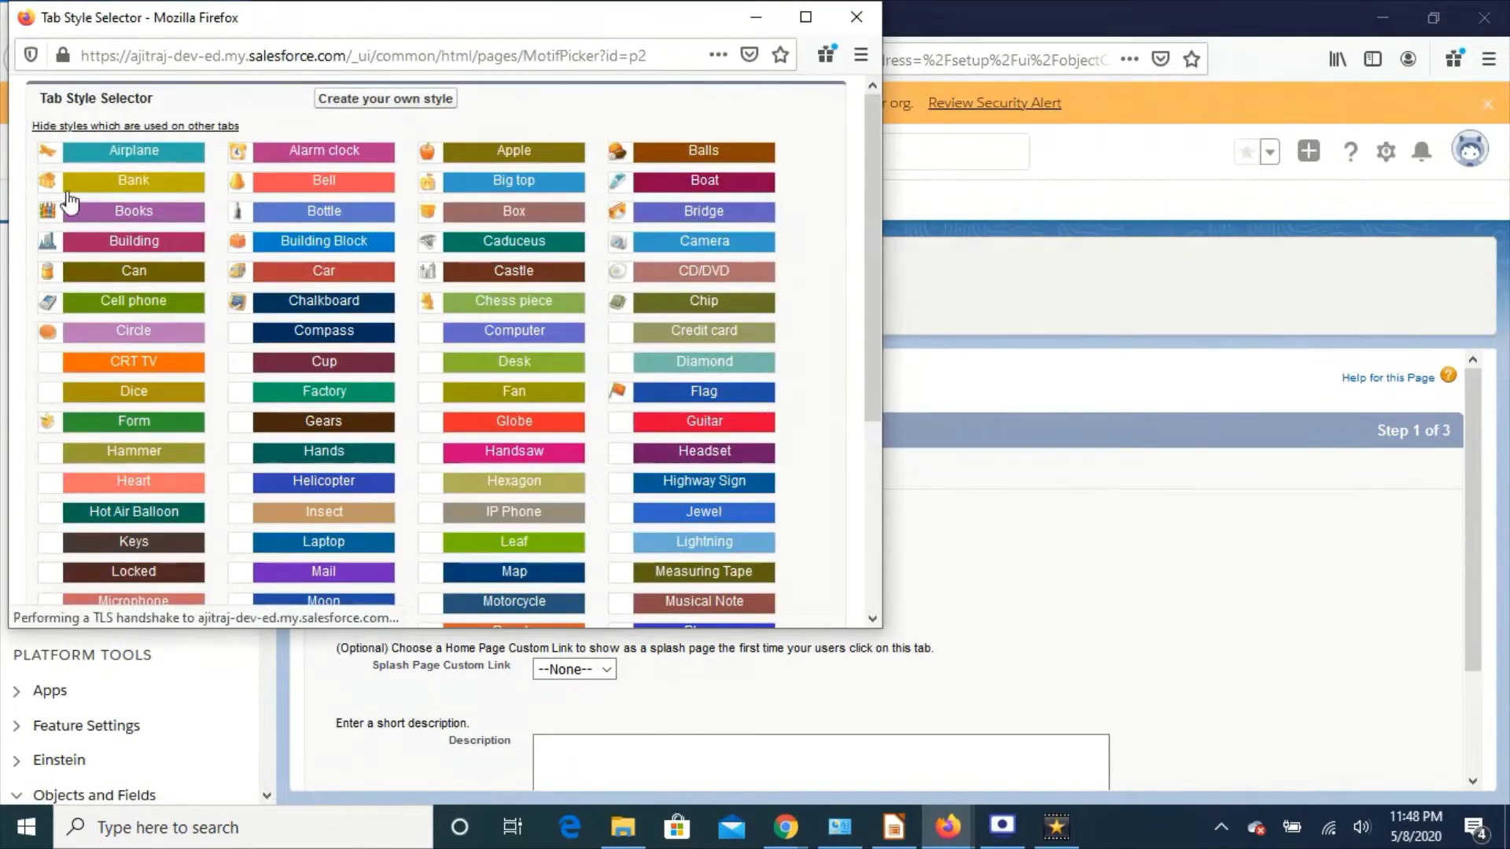
left_click(59, 193)
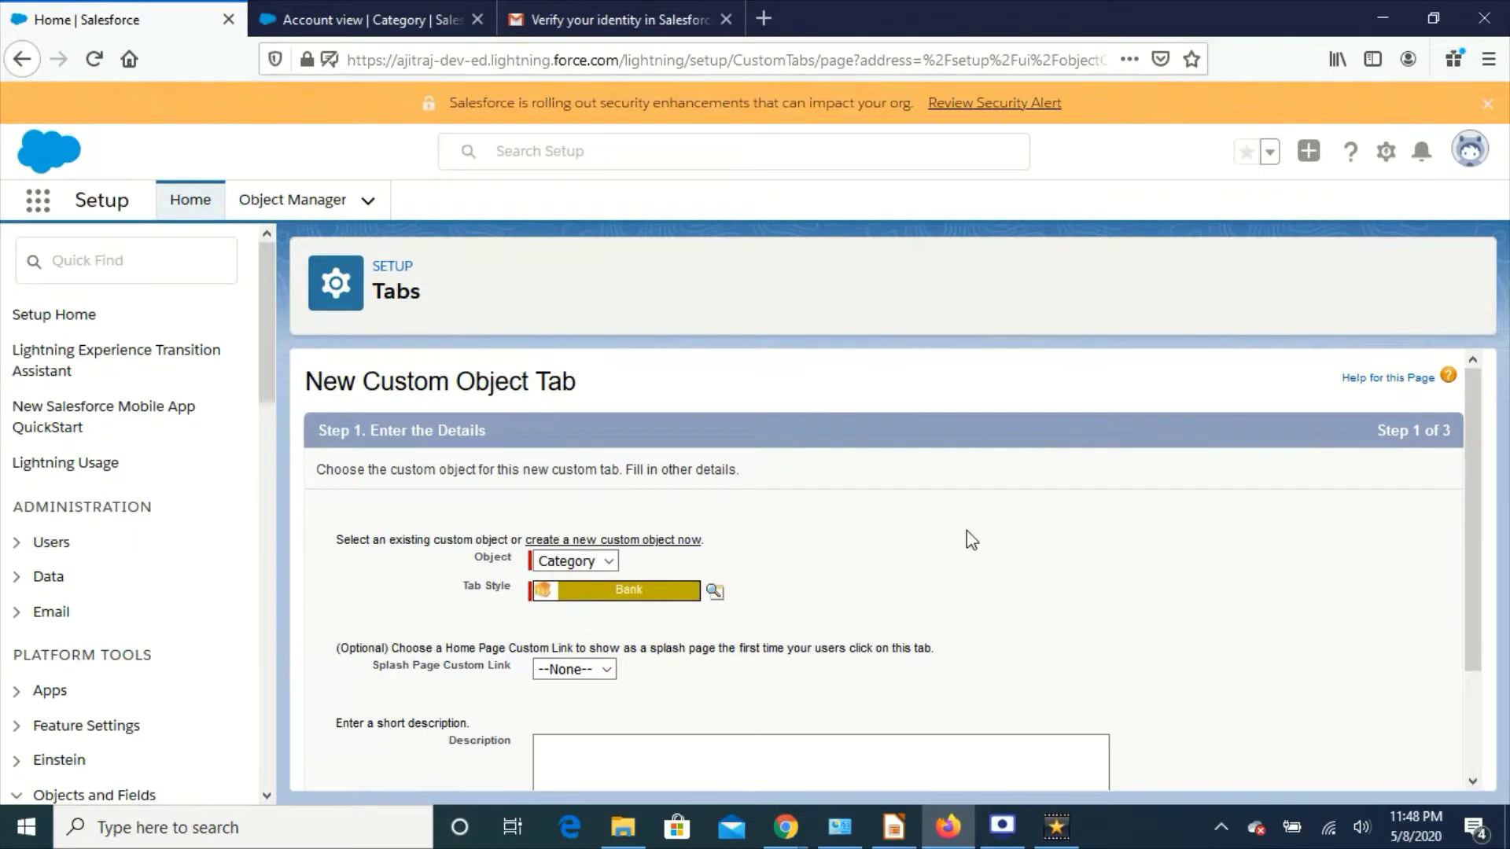
scroll(1216, 619, "down", 3)
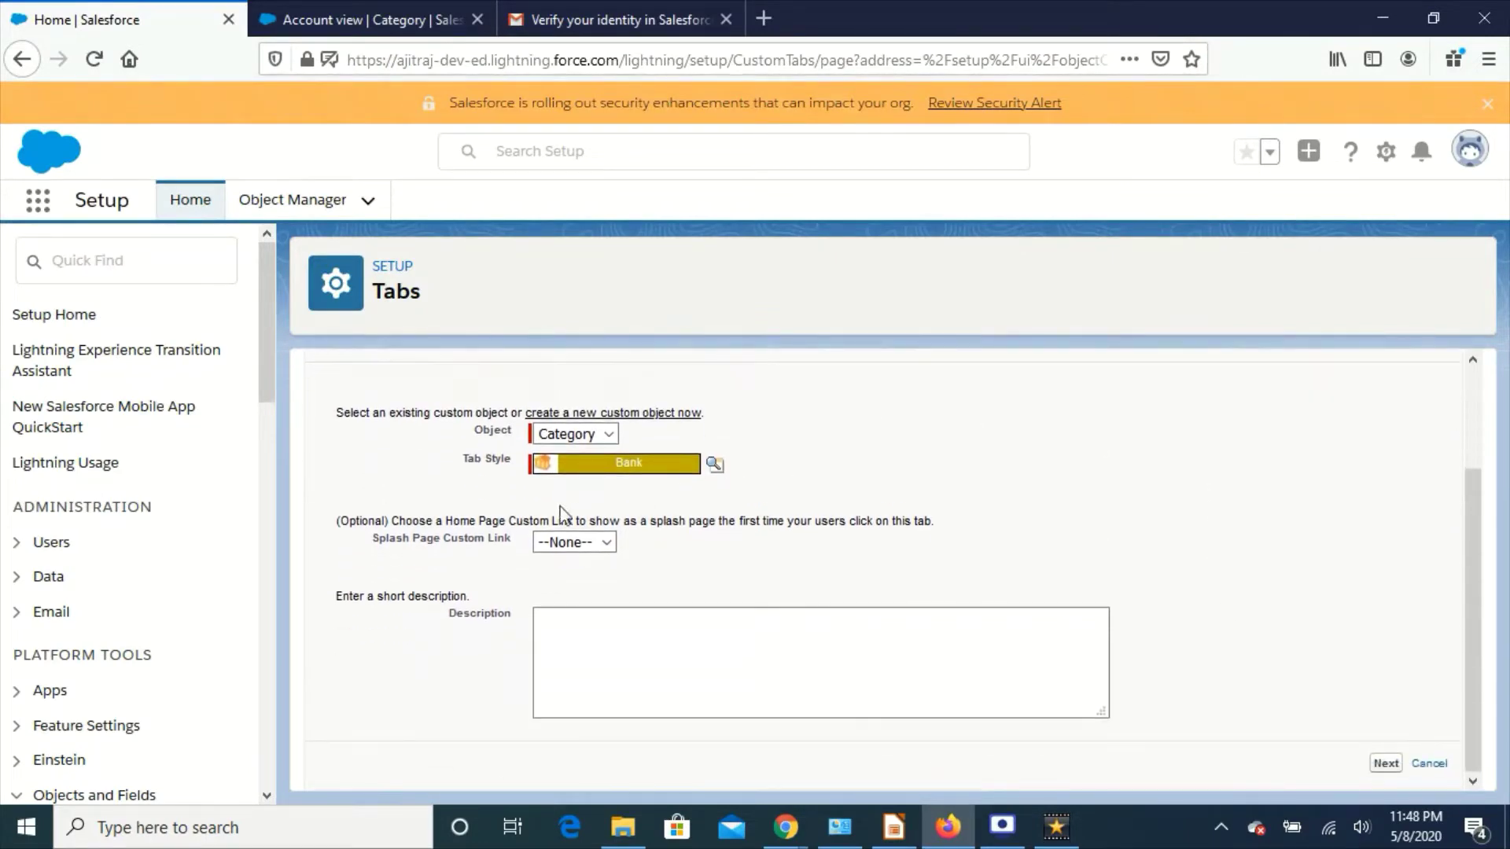
left_click(1396, 764)
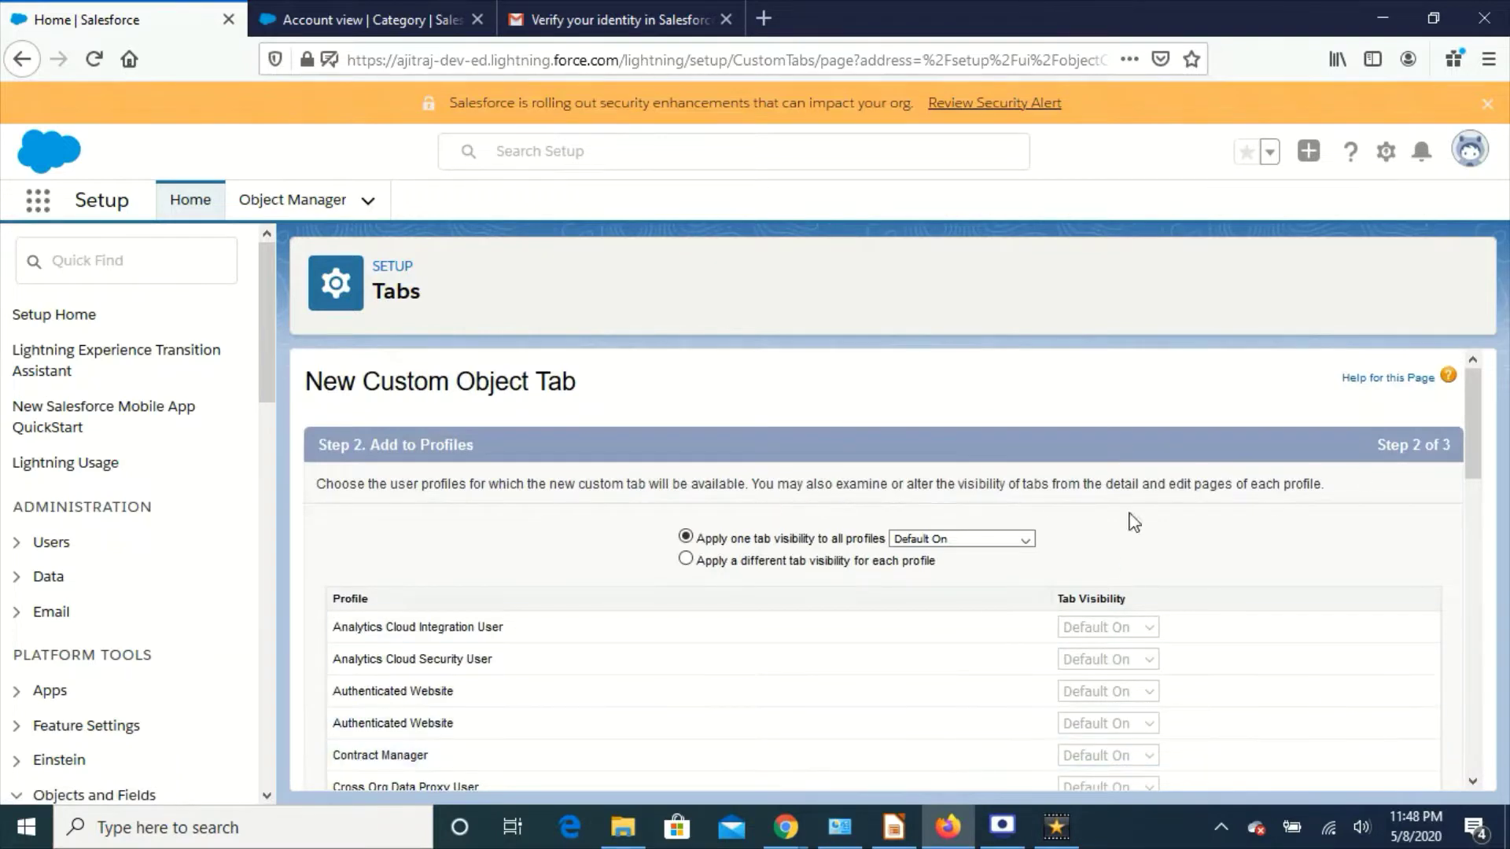
Step: Finish creating the Category tab with Default On visibility for all profiles and inclusion in the preselected custom apps
scroll(1378, 635, "down", 10)
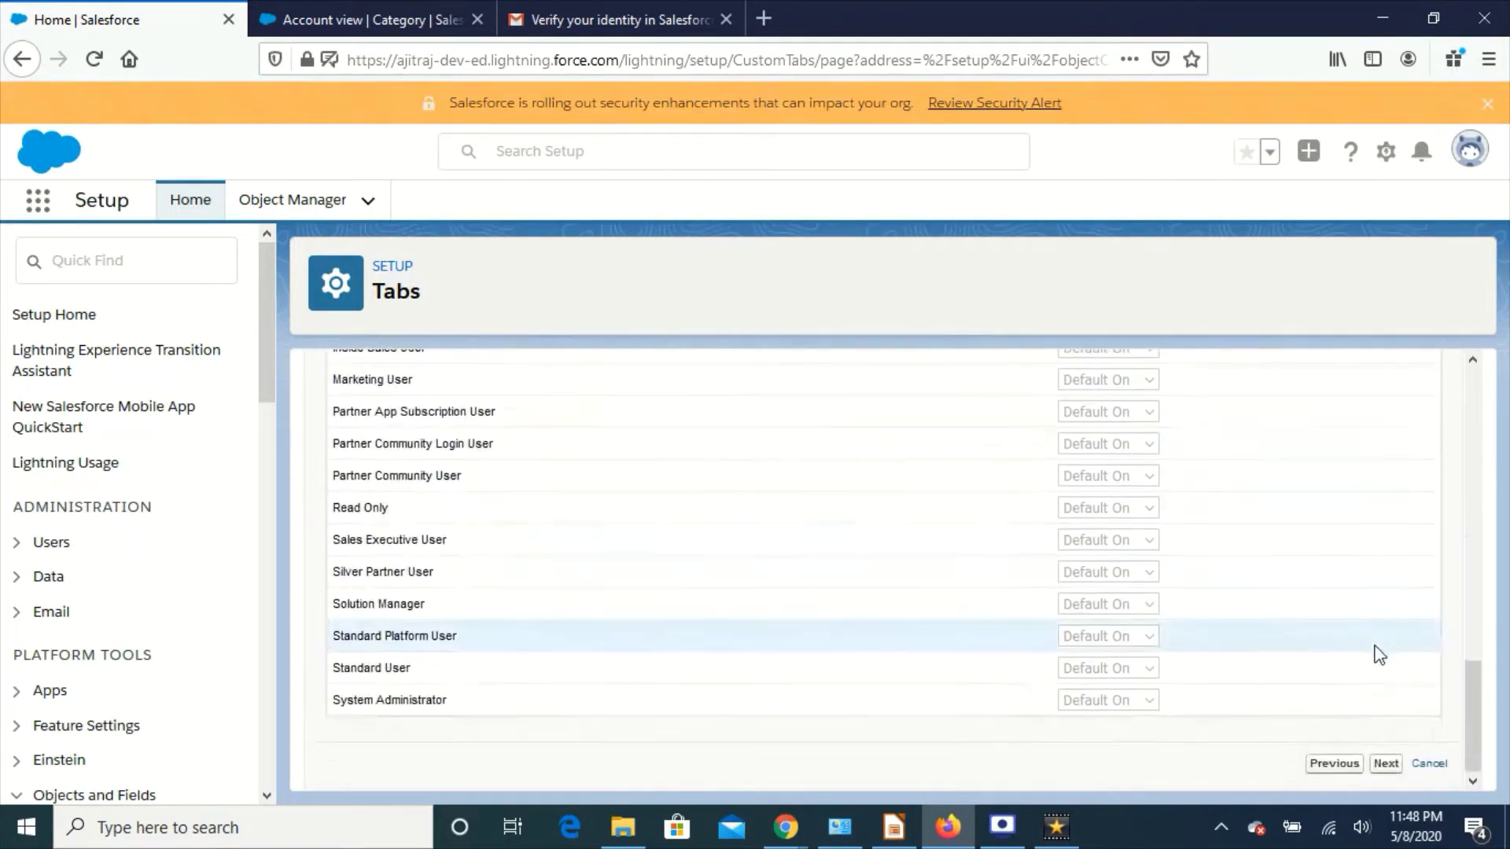
left_click(1386, 763)
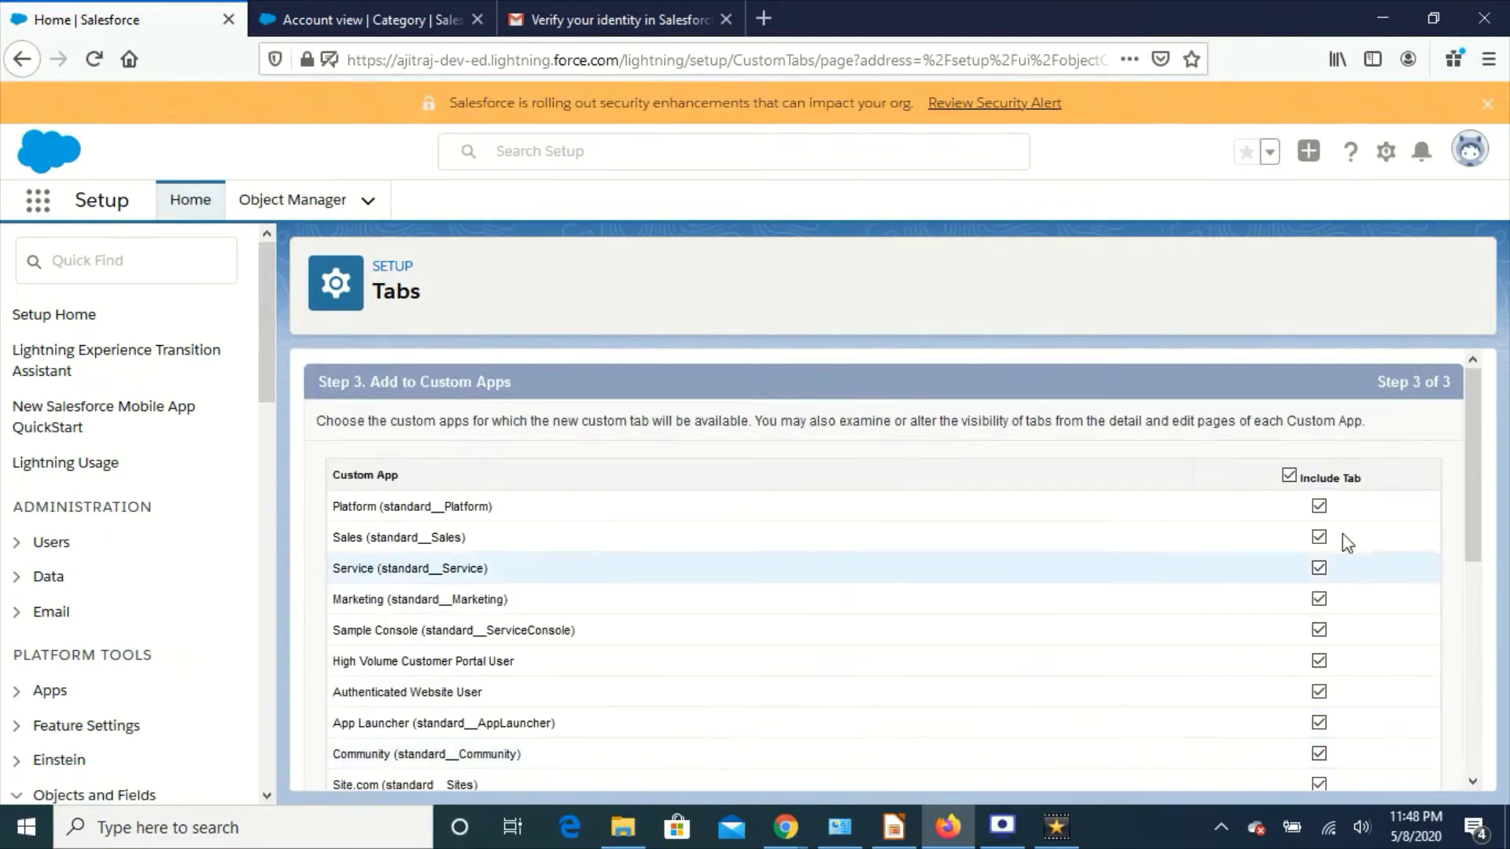
scroll(1392, 589, "down", 3)
scroll(1391, 590, "down", 3)
left_click(1380, 762)
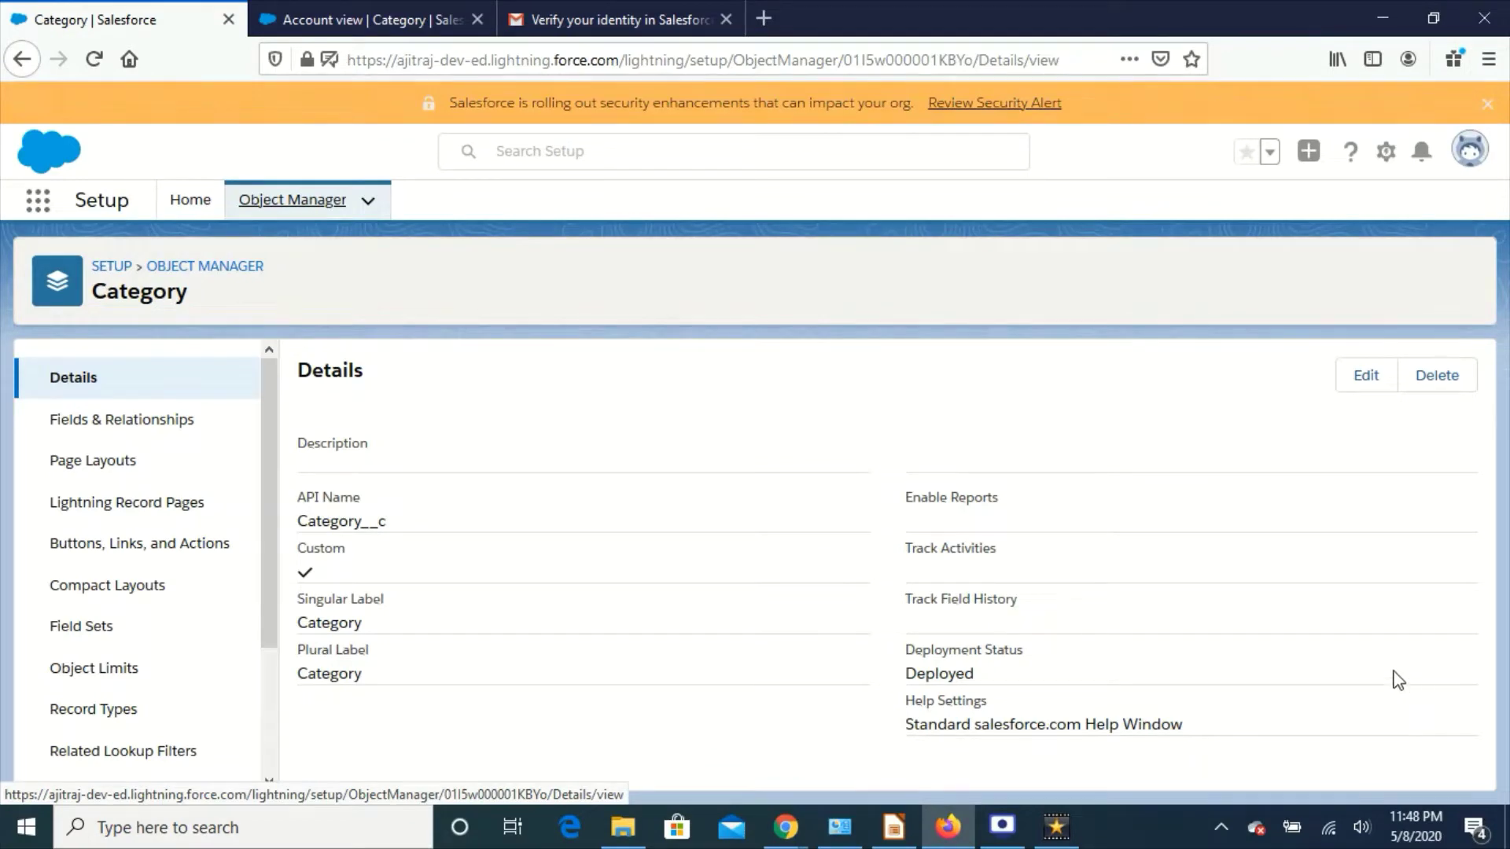
Step: Start a new custom field on the Category object with the Master-Detail Relationship data type
left_click(157, 431)
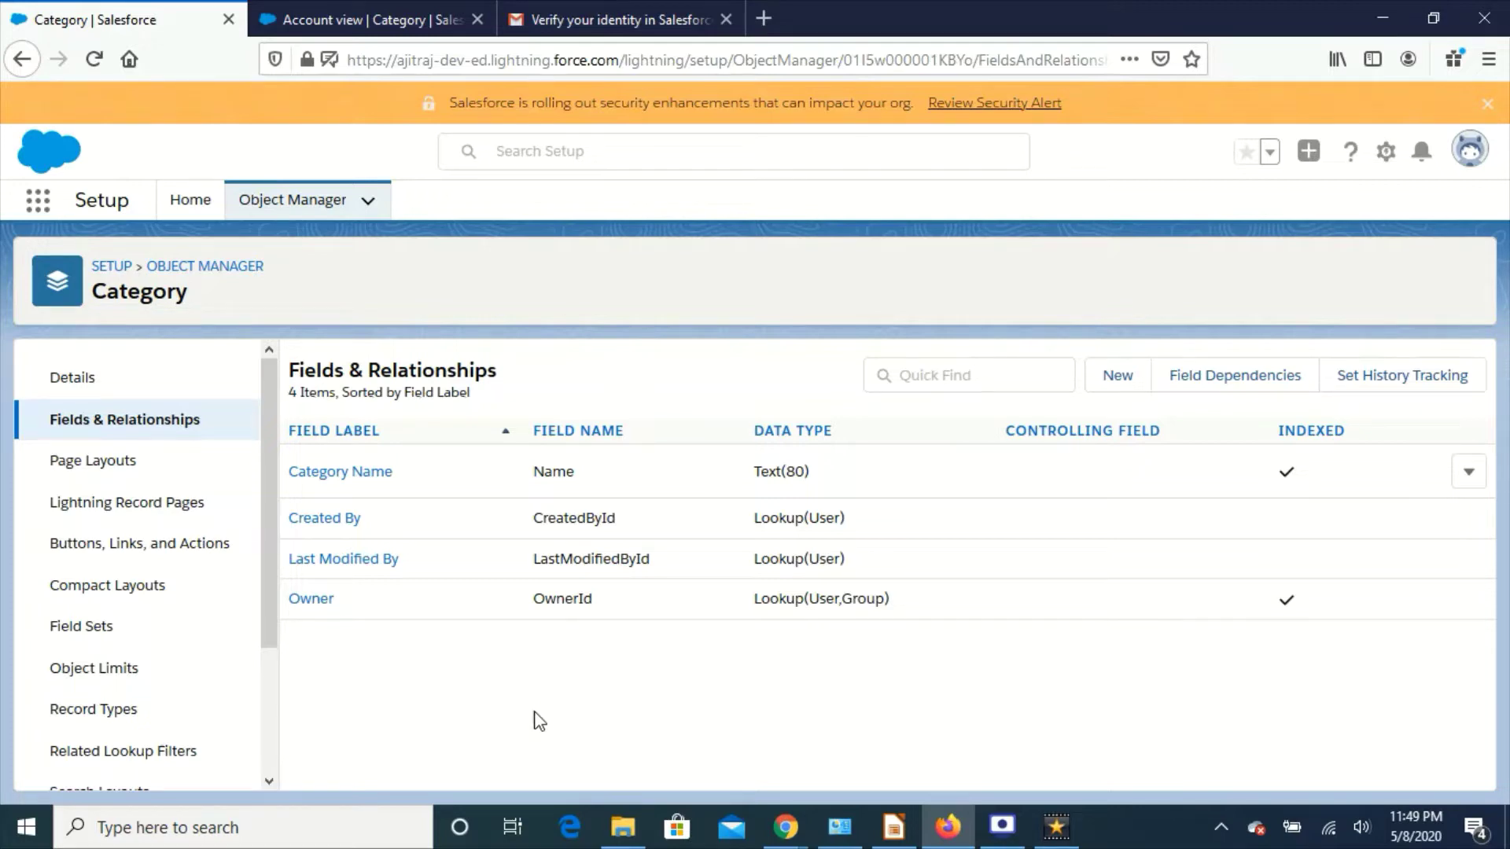
left_click(1114, 382)
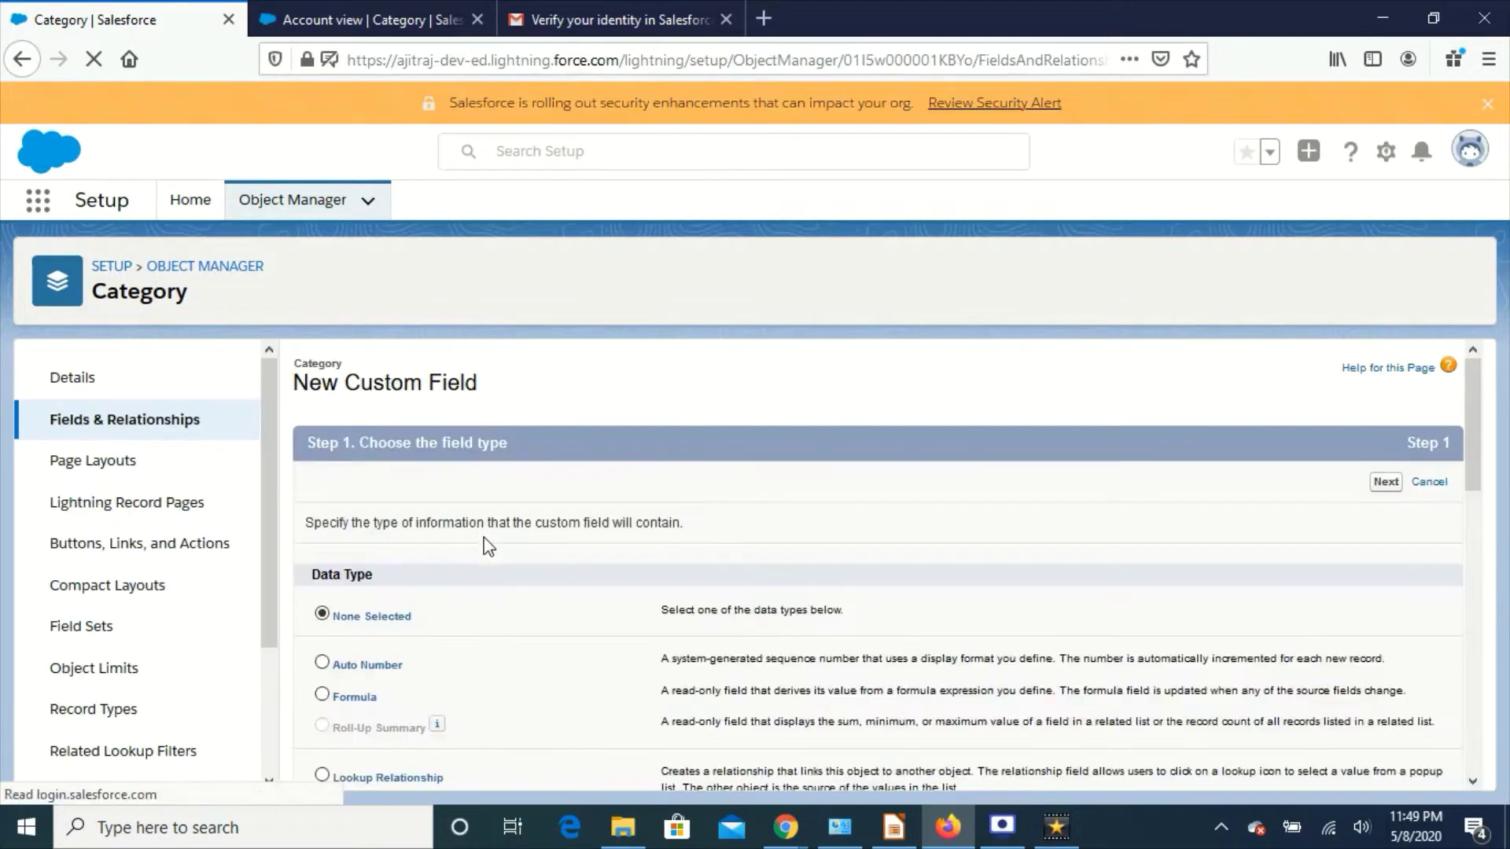
scroll(357, 644, "down", 3)
left_click(323, 592)
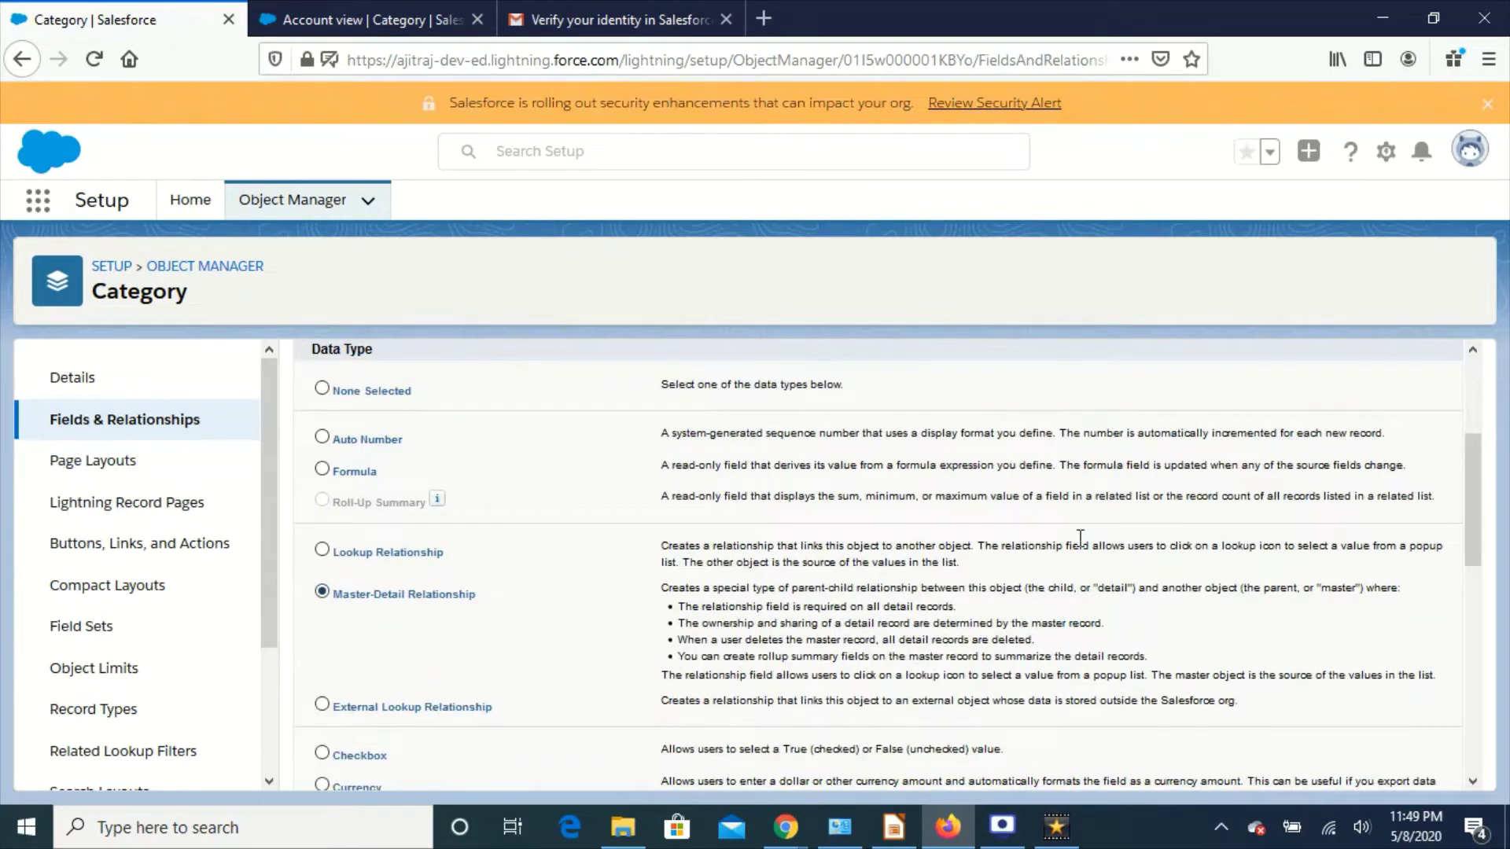
scroll(1024, 562, "up", 3)
left_click(1384, 481)
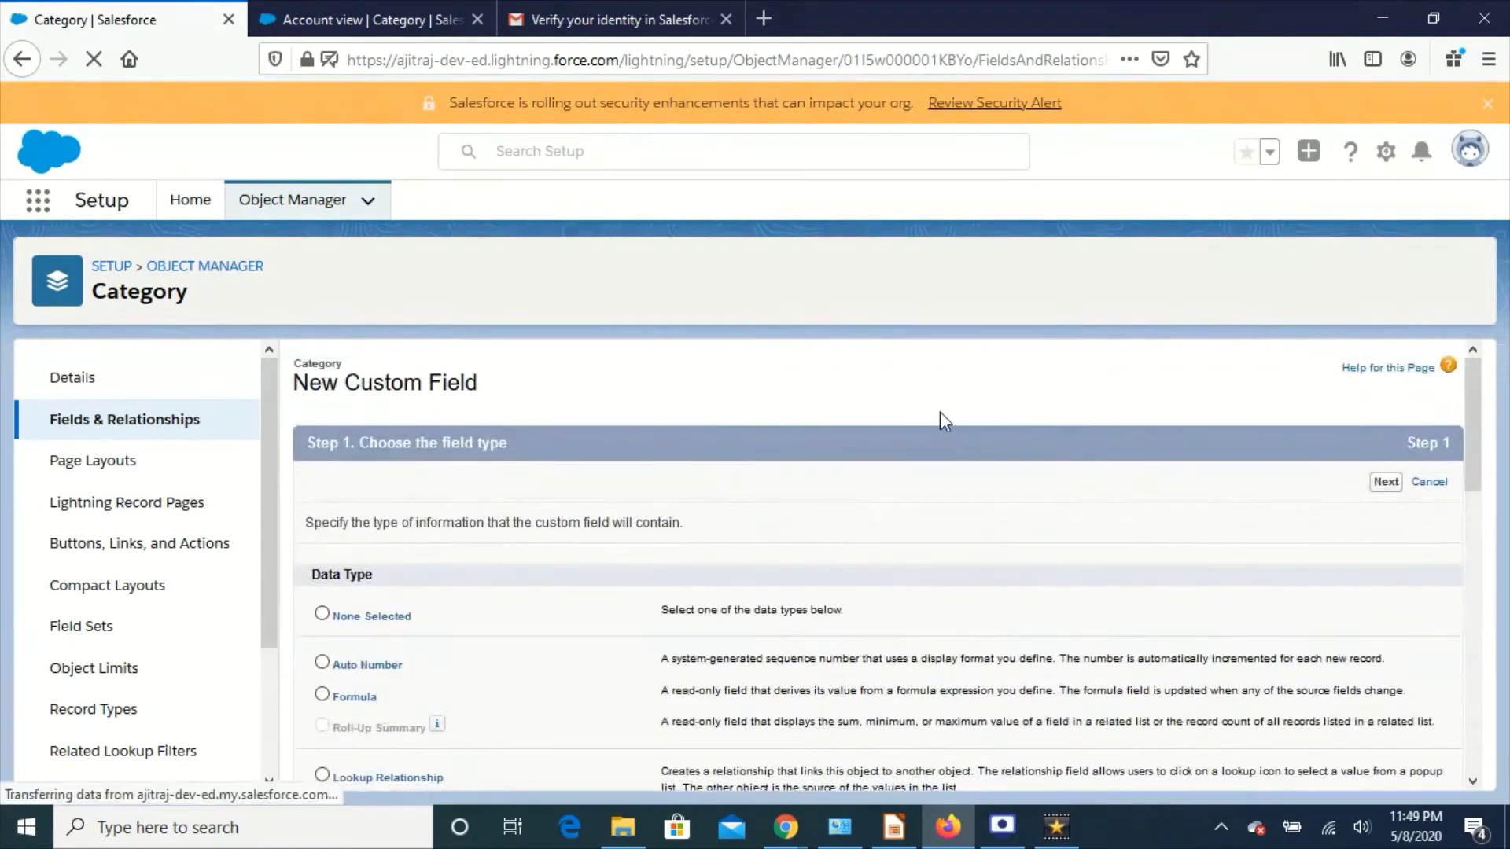
Step: Relate the new master-detail field to the Account object
left_click(611, 580)
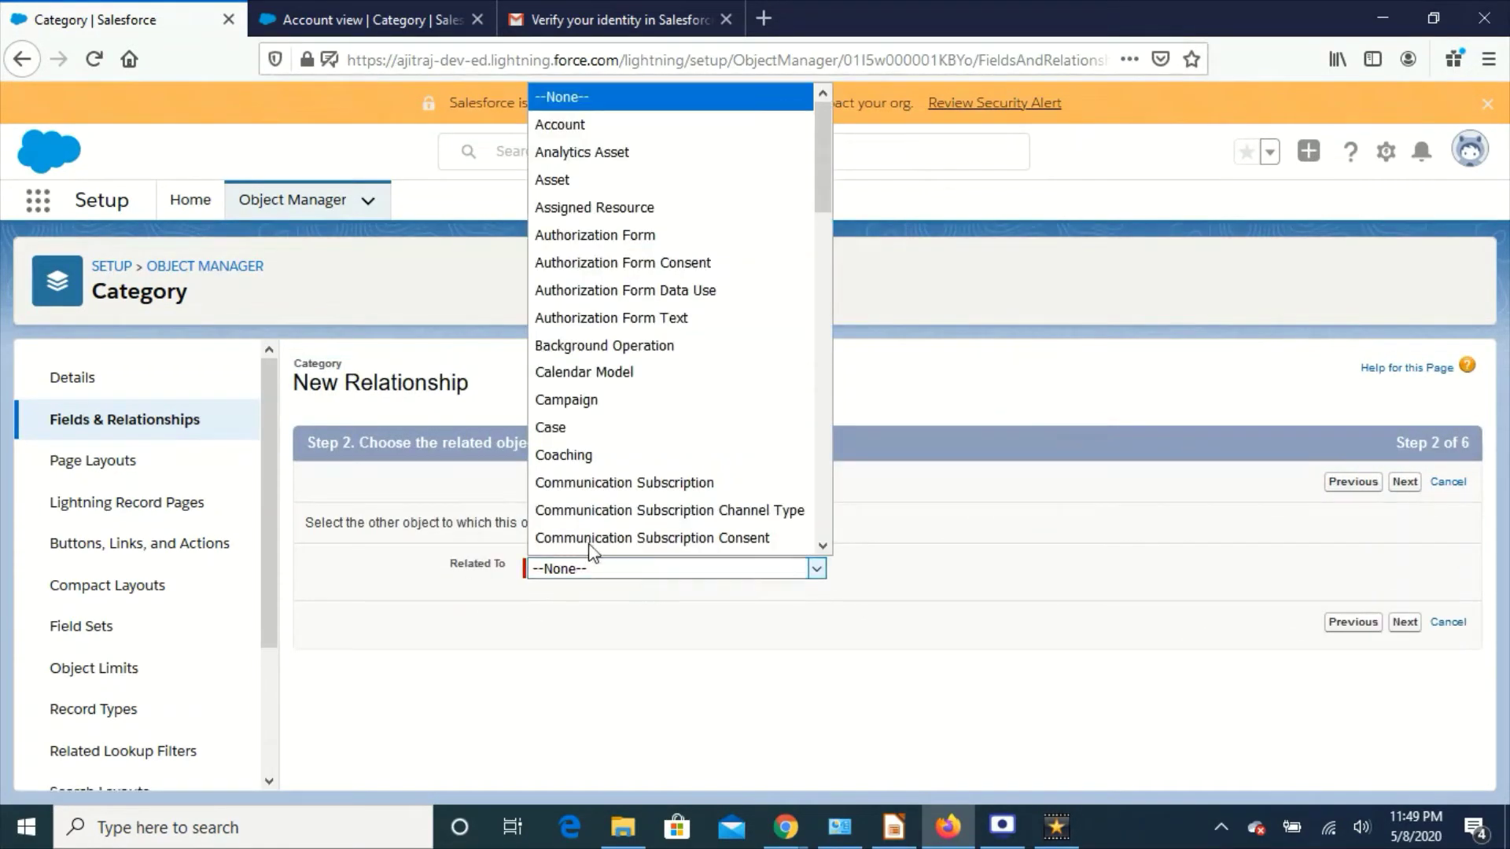
left_click(579, 126)
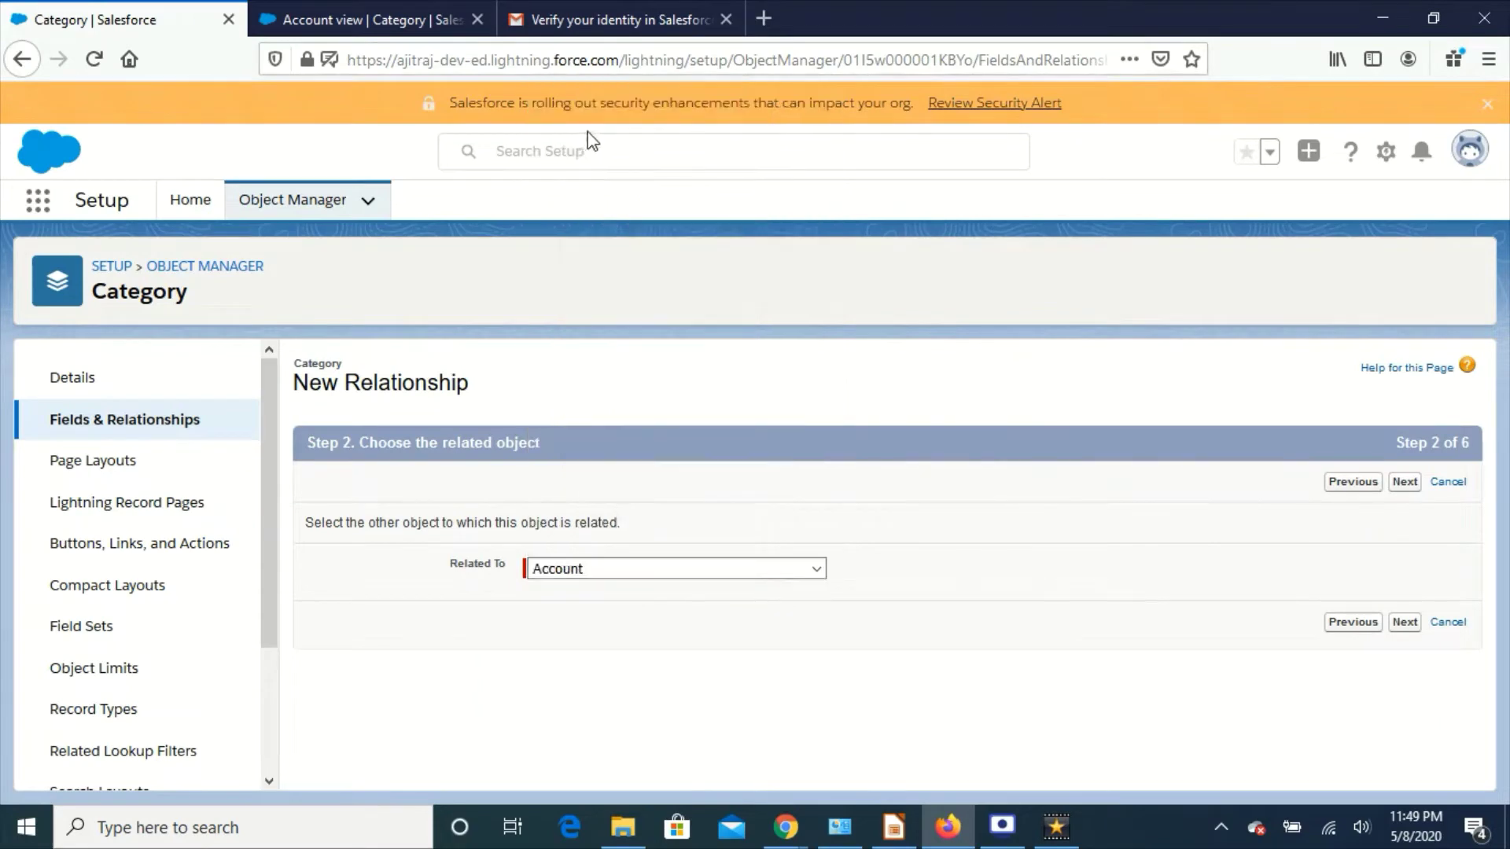
left_click(1404, 482)
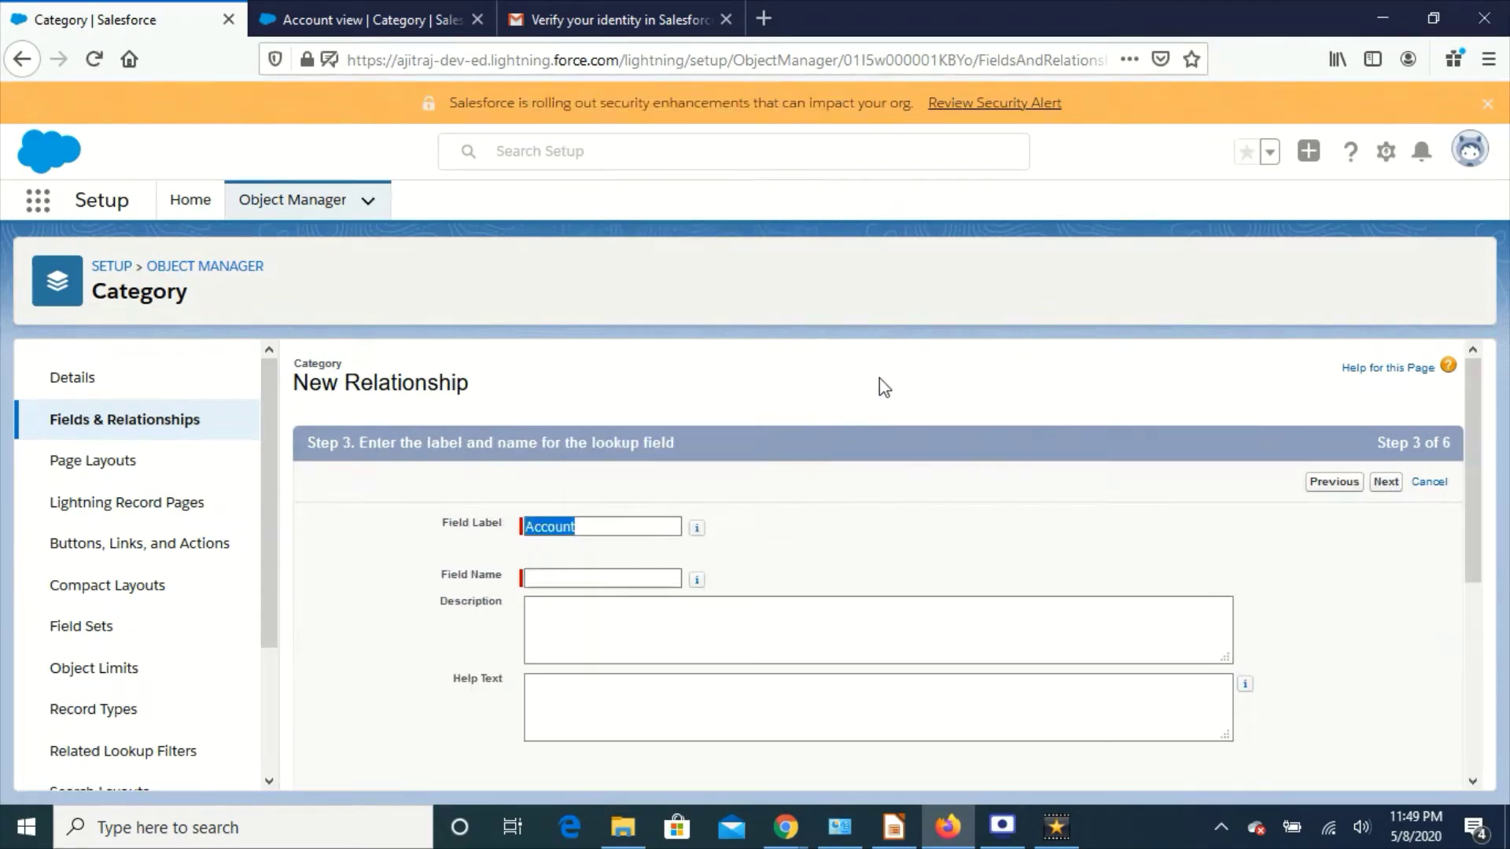
Step: Name the relationship field Account, accept the default security, page layout and related list settings, and save it
left_click(647, 580)
left_click(1376, 485)
left_click(1388, 483)
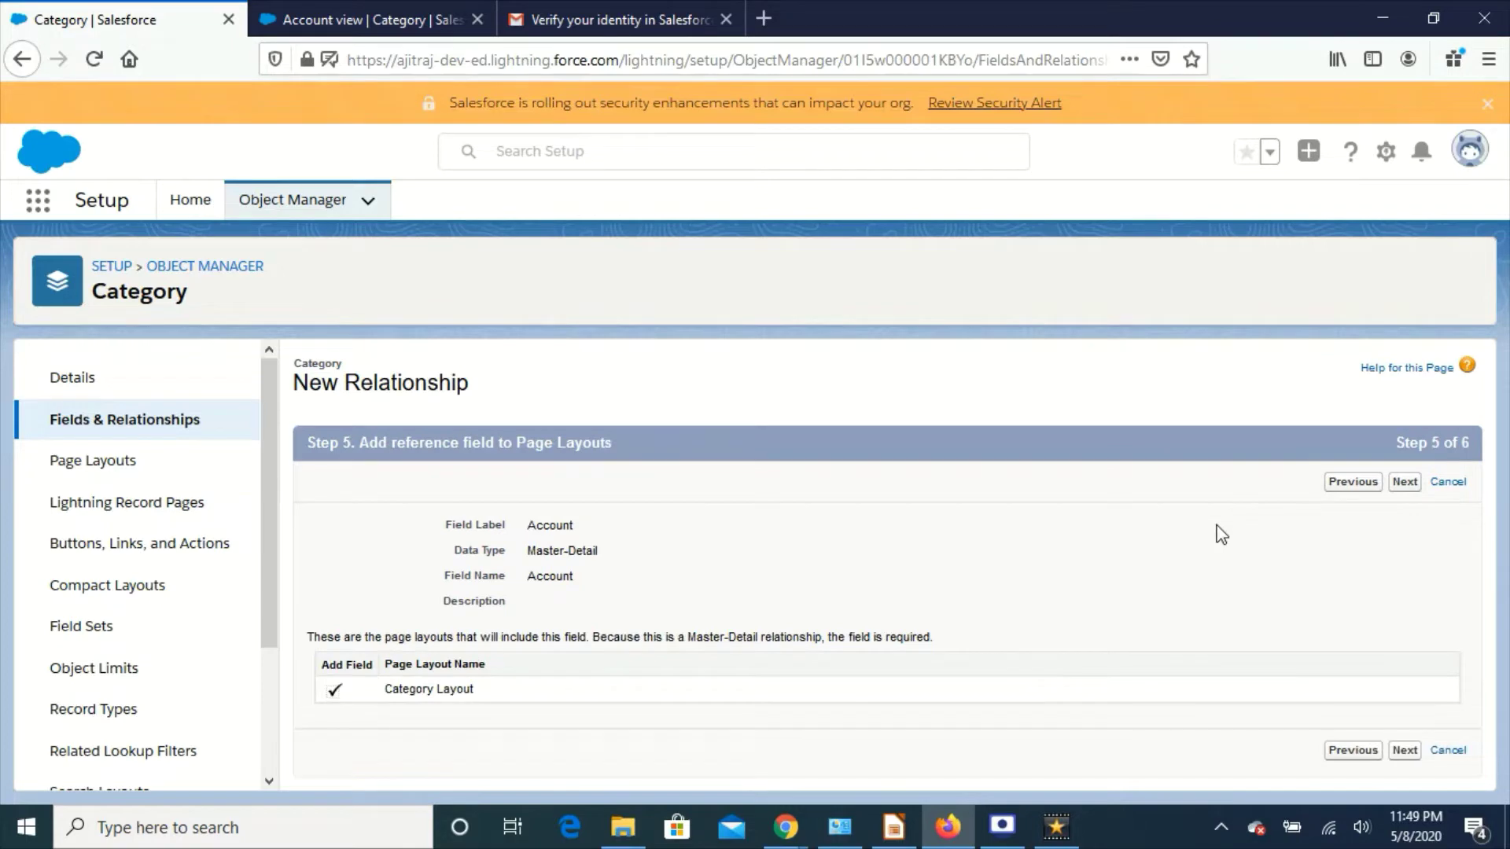
left_click(1404, 483)
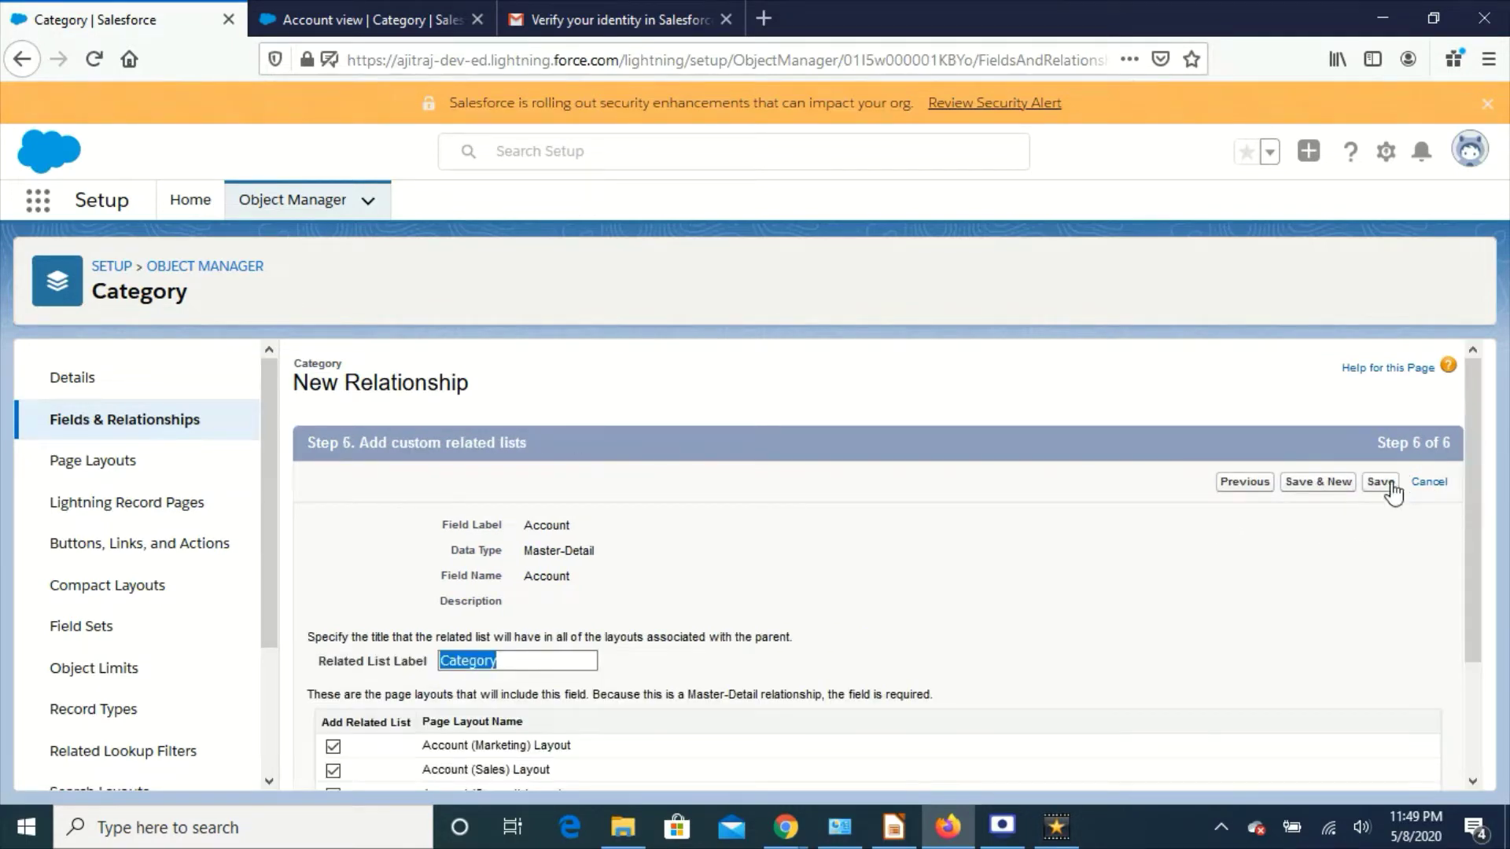
left_click(1381, 482)
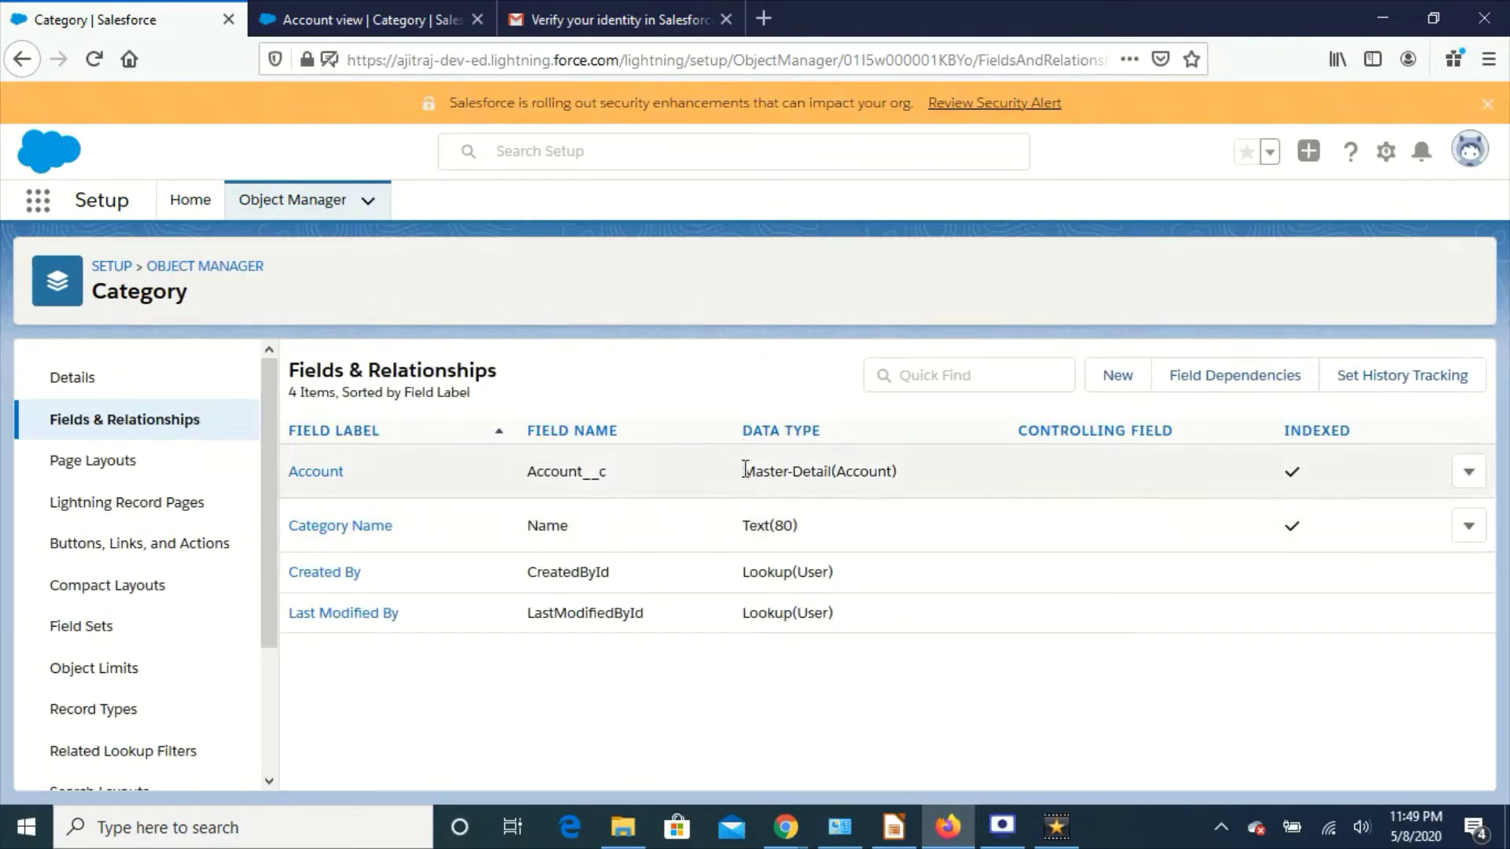
Step: Check the Account field's data type, and open the Category list in the Service app
left_click_drag(742, 470, 883, 472)
left_click(223, 433)
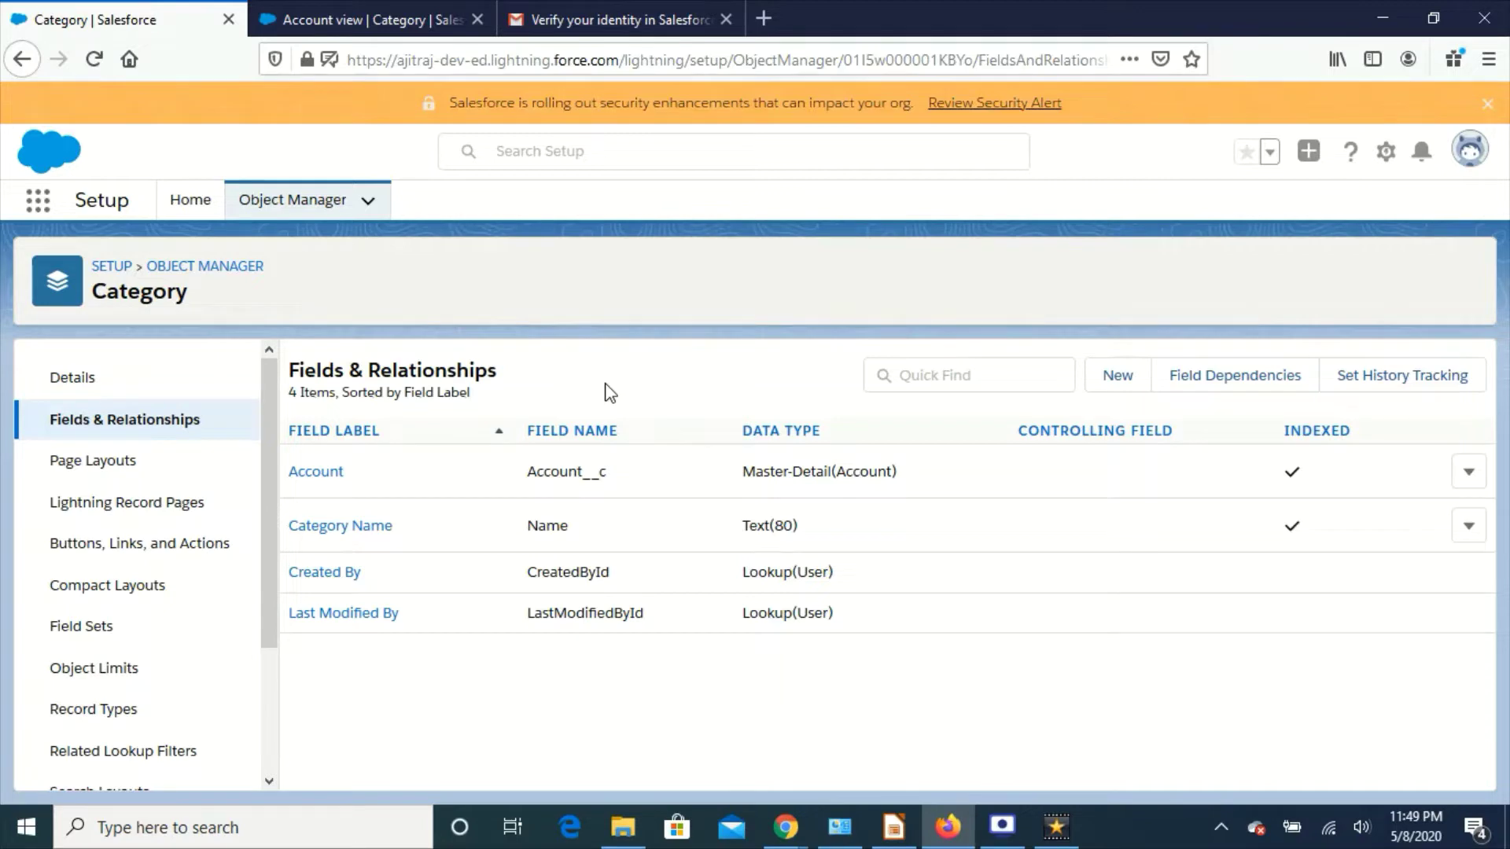
left_click(40, 203)
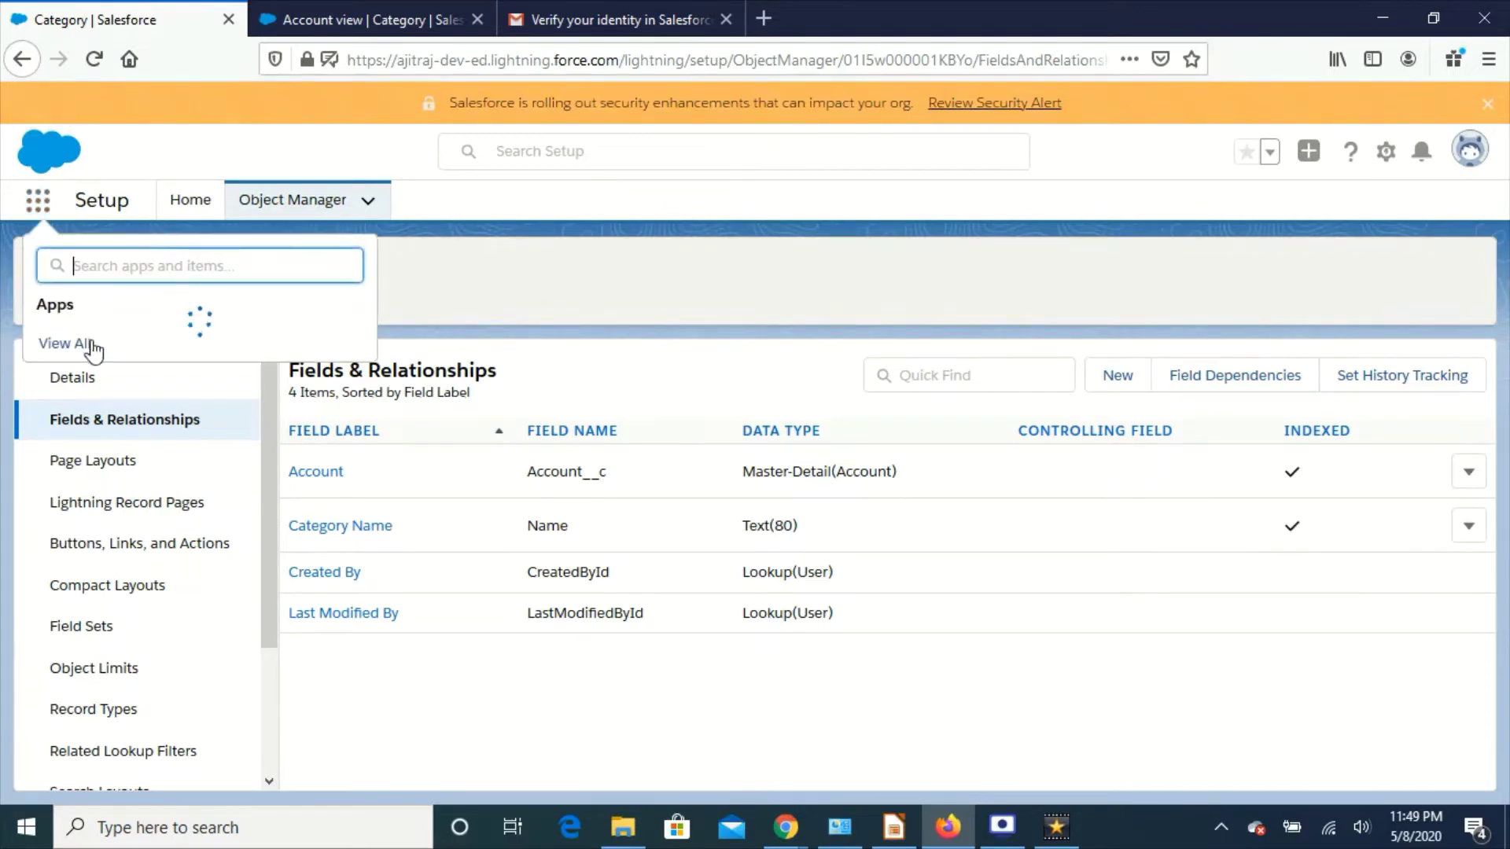
left_click(283, 358)
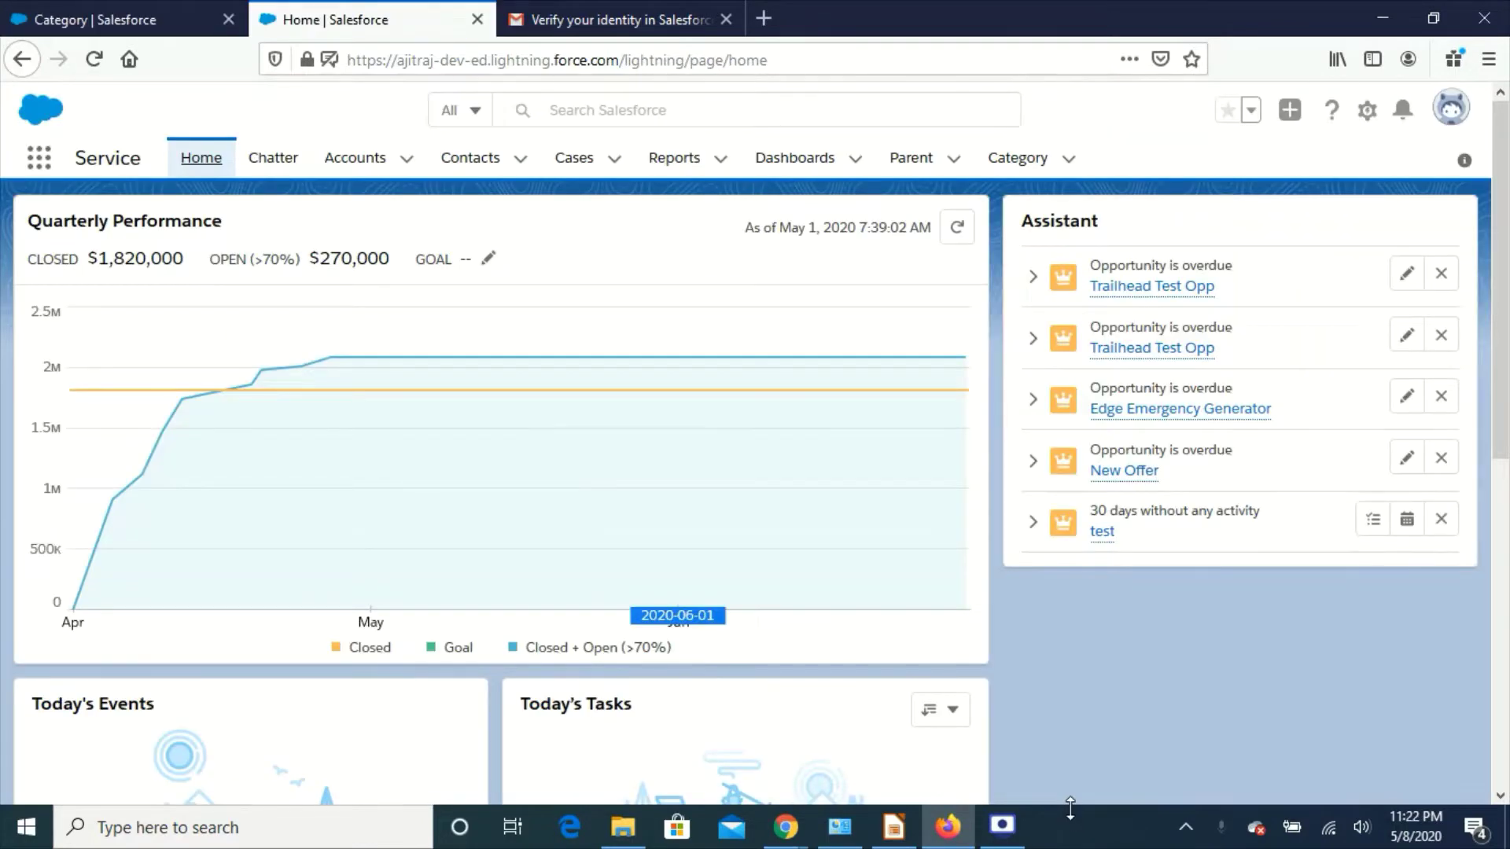
left_click(1004, 167)
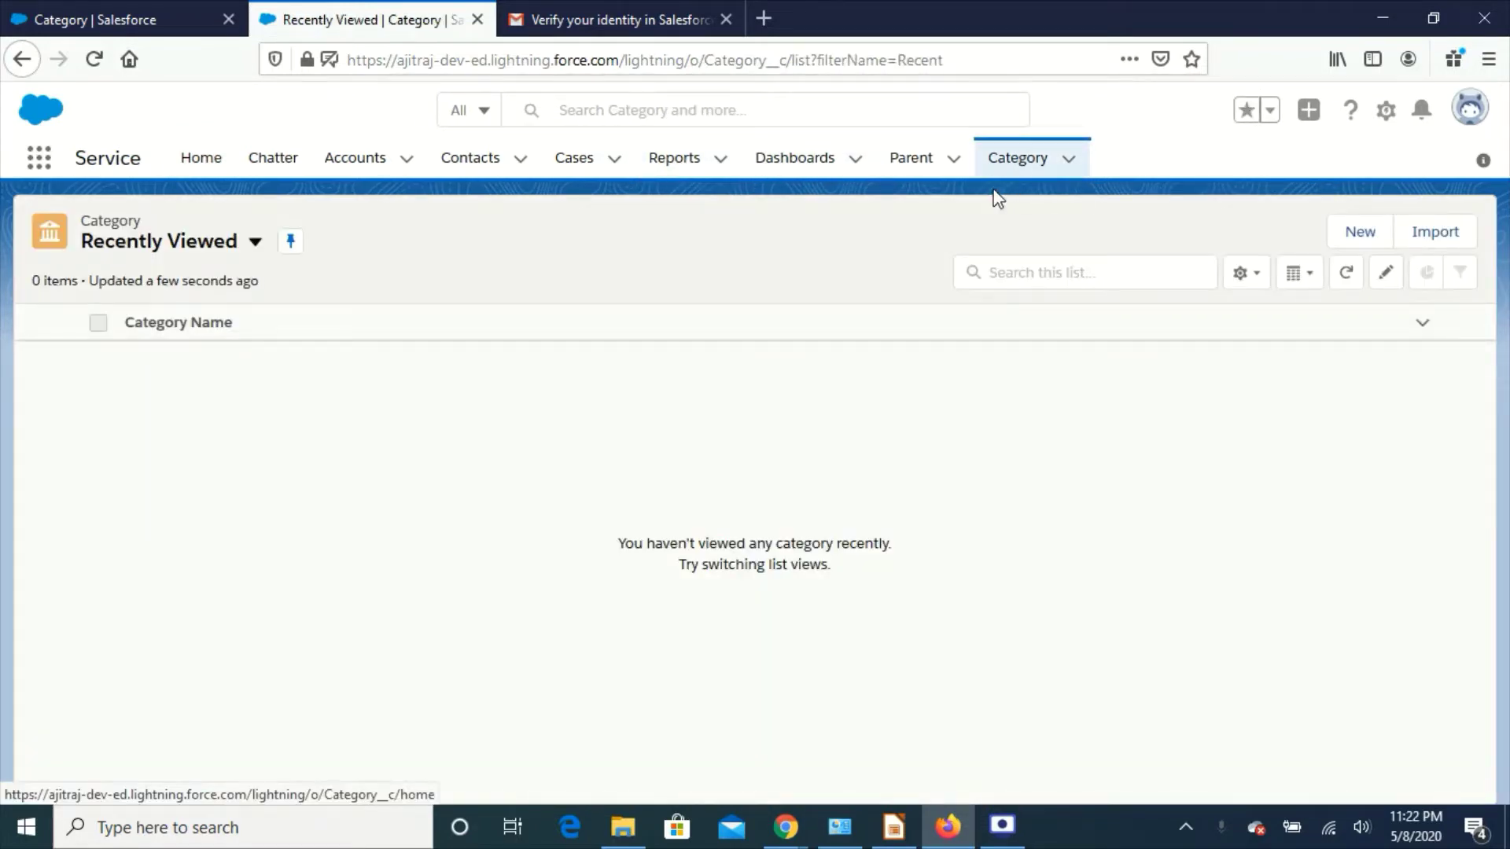
Step: Open a new Category record form, examine its Account lookup options, and cancel without saving
left_click(1367, 242)
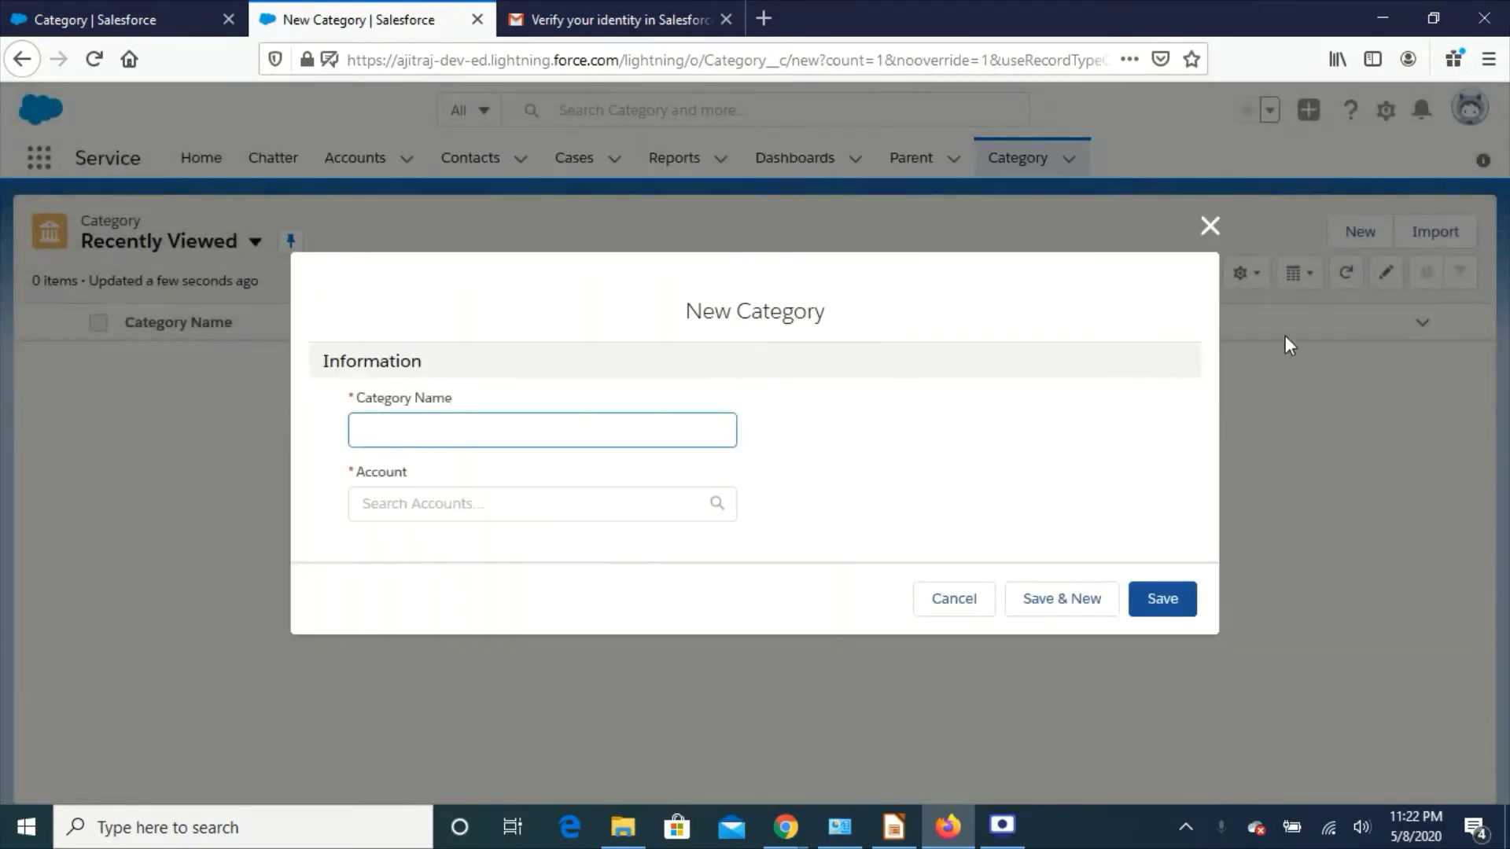
left_click(590, 509)
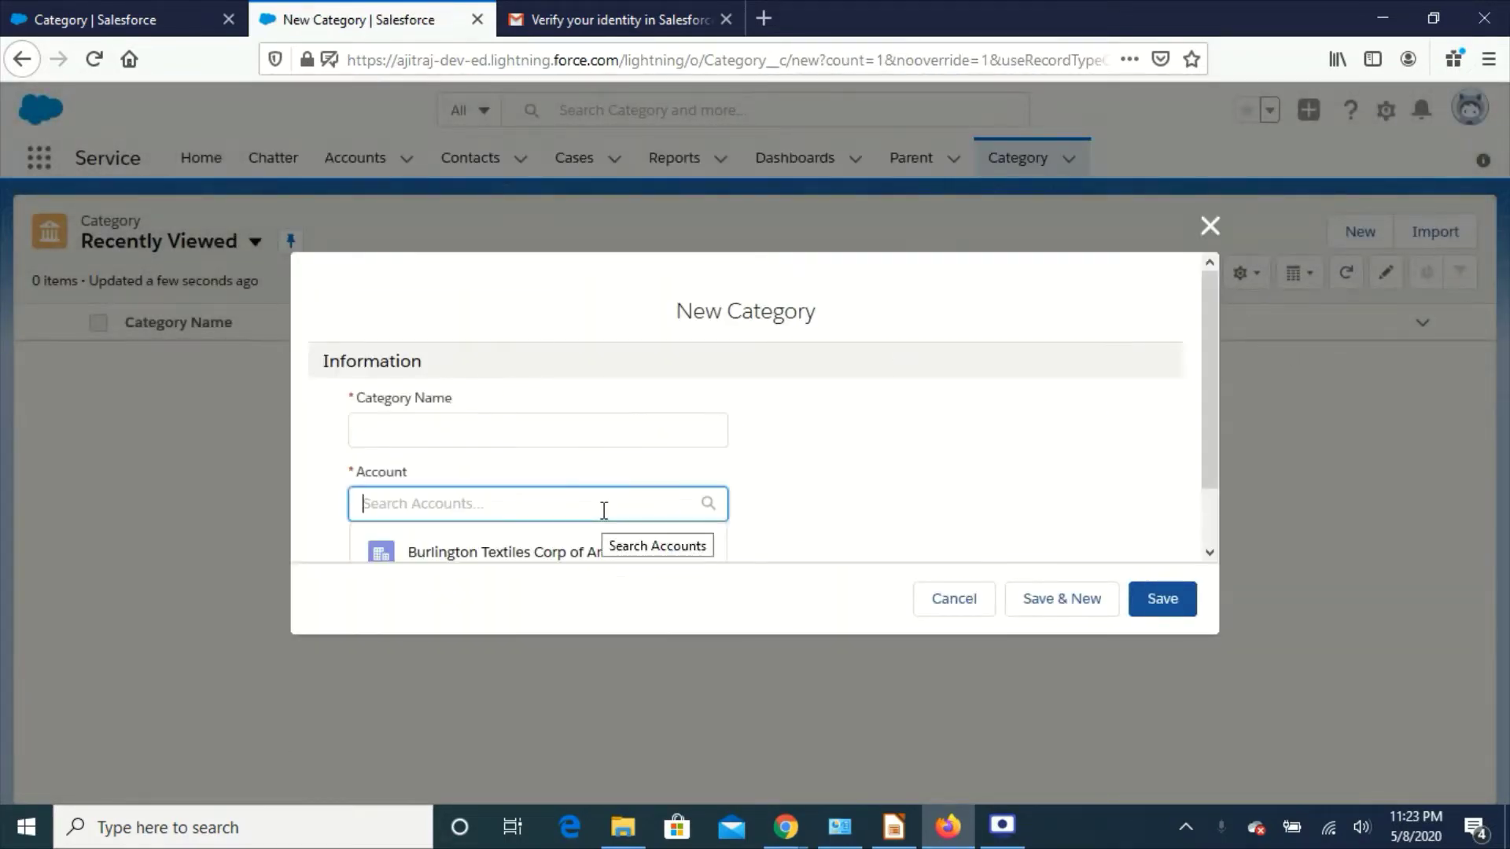
scroll(988, 550, "down", 1)
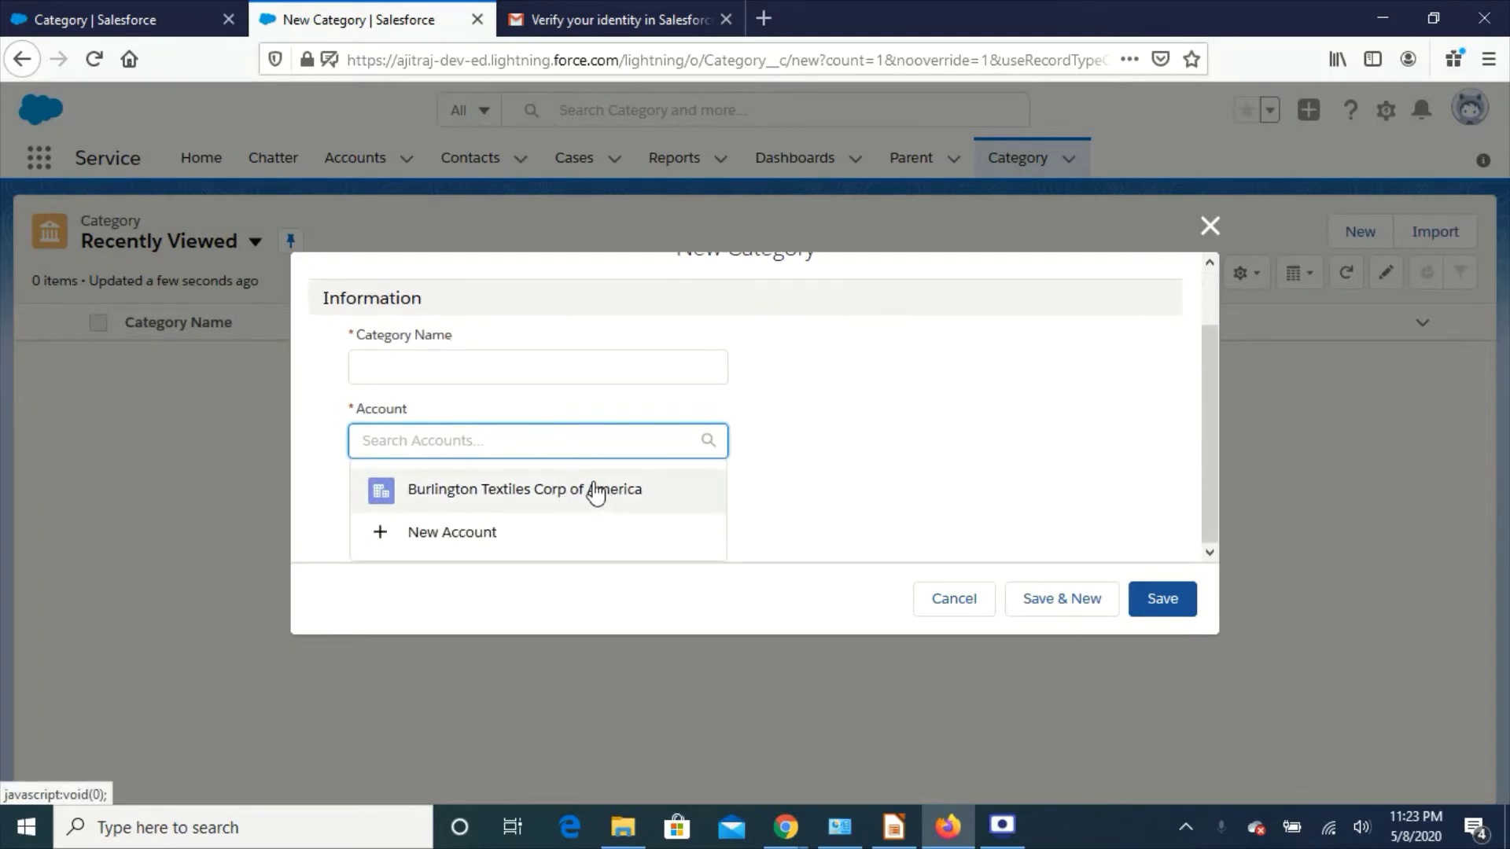
scroll(769, 482, "up", 1)
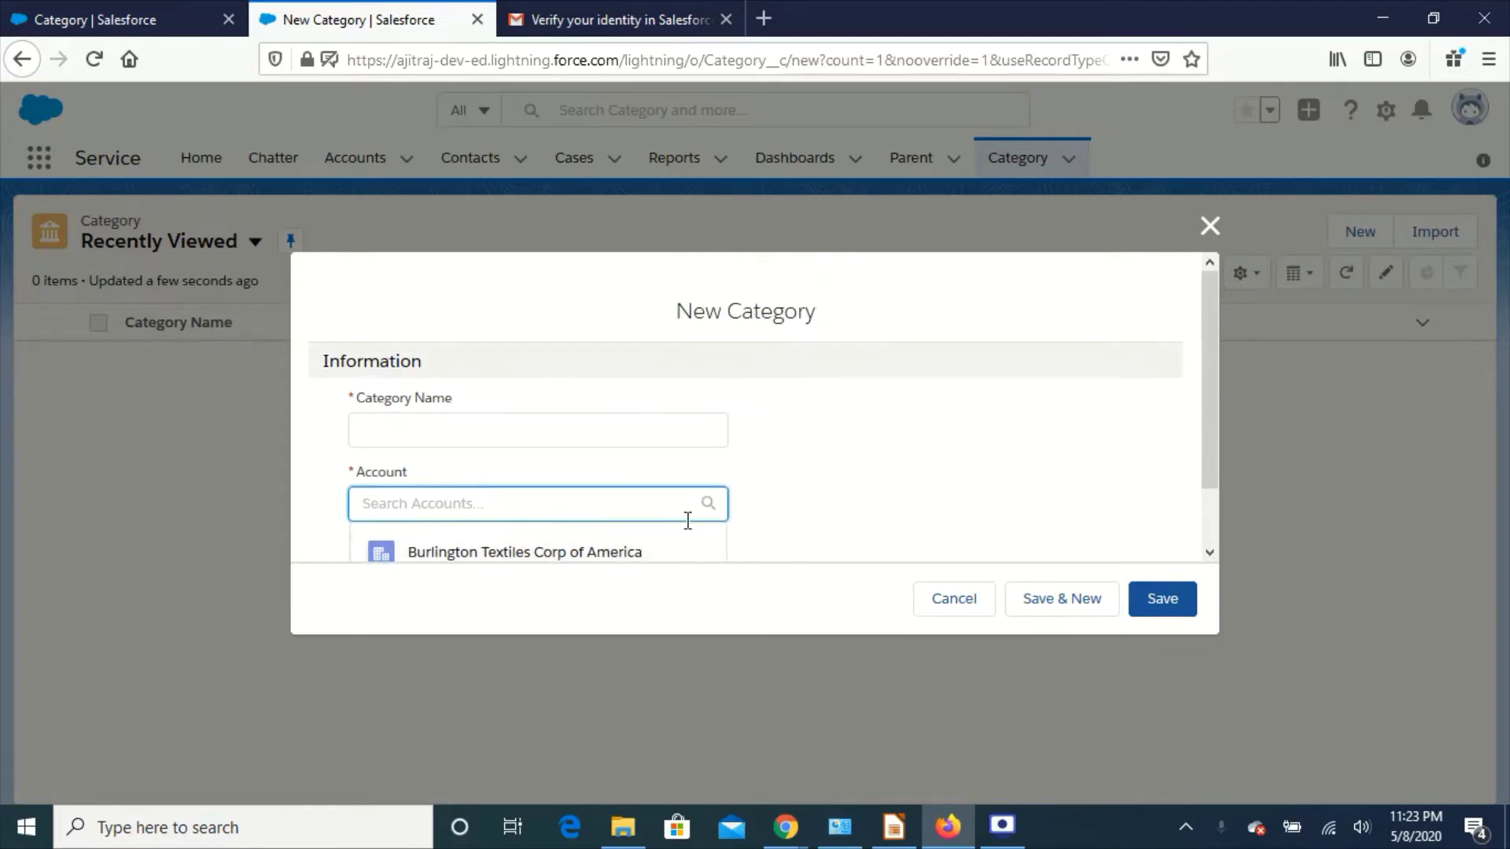
left_click(953, 601)
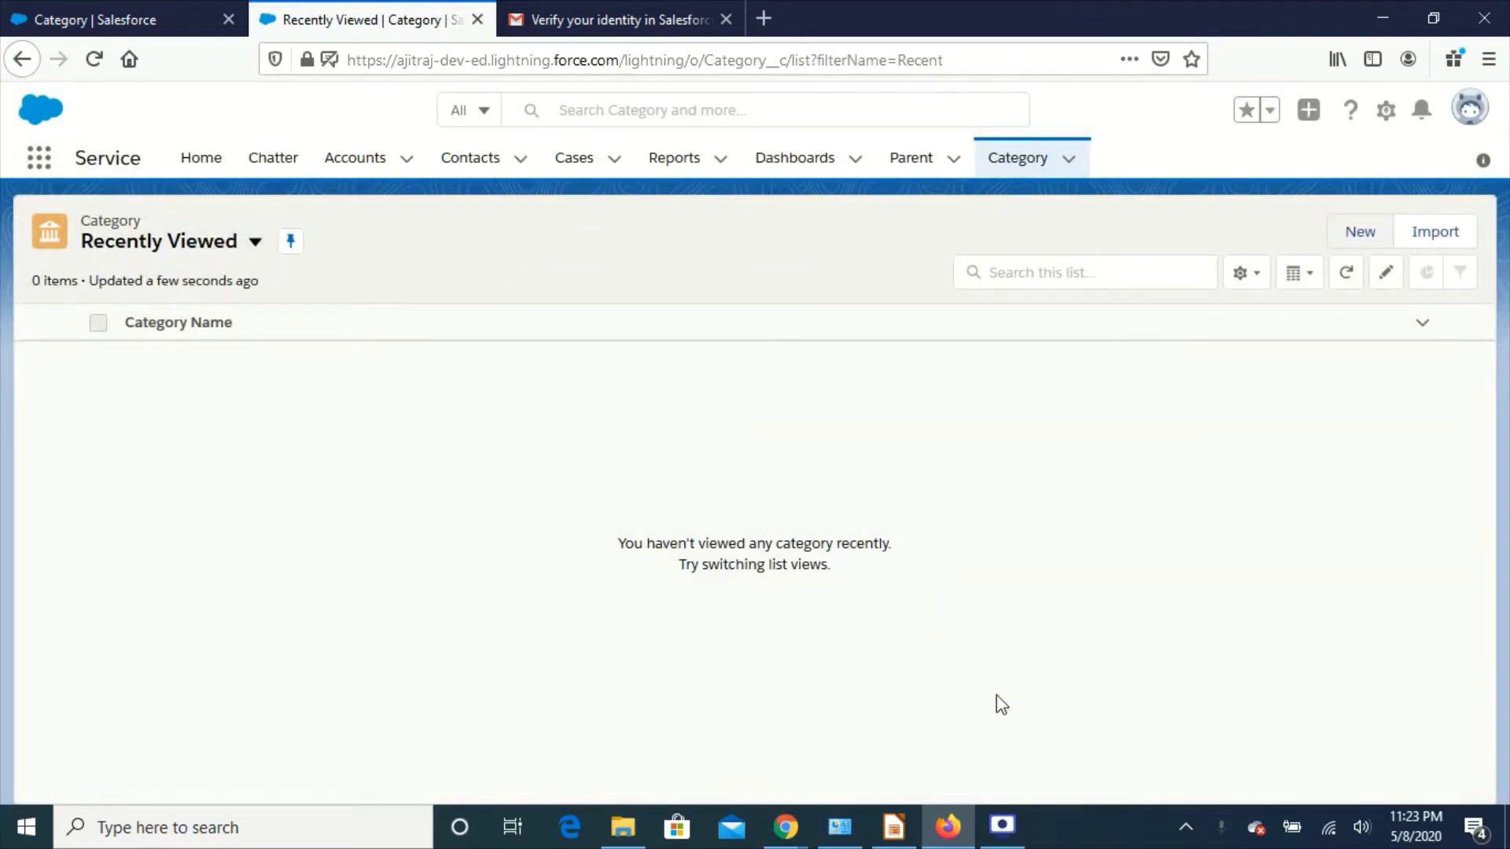
Step: Reload the Category list page in the Service app
key("alt+Tab")
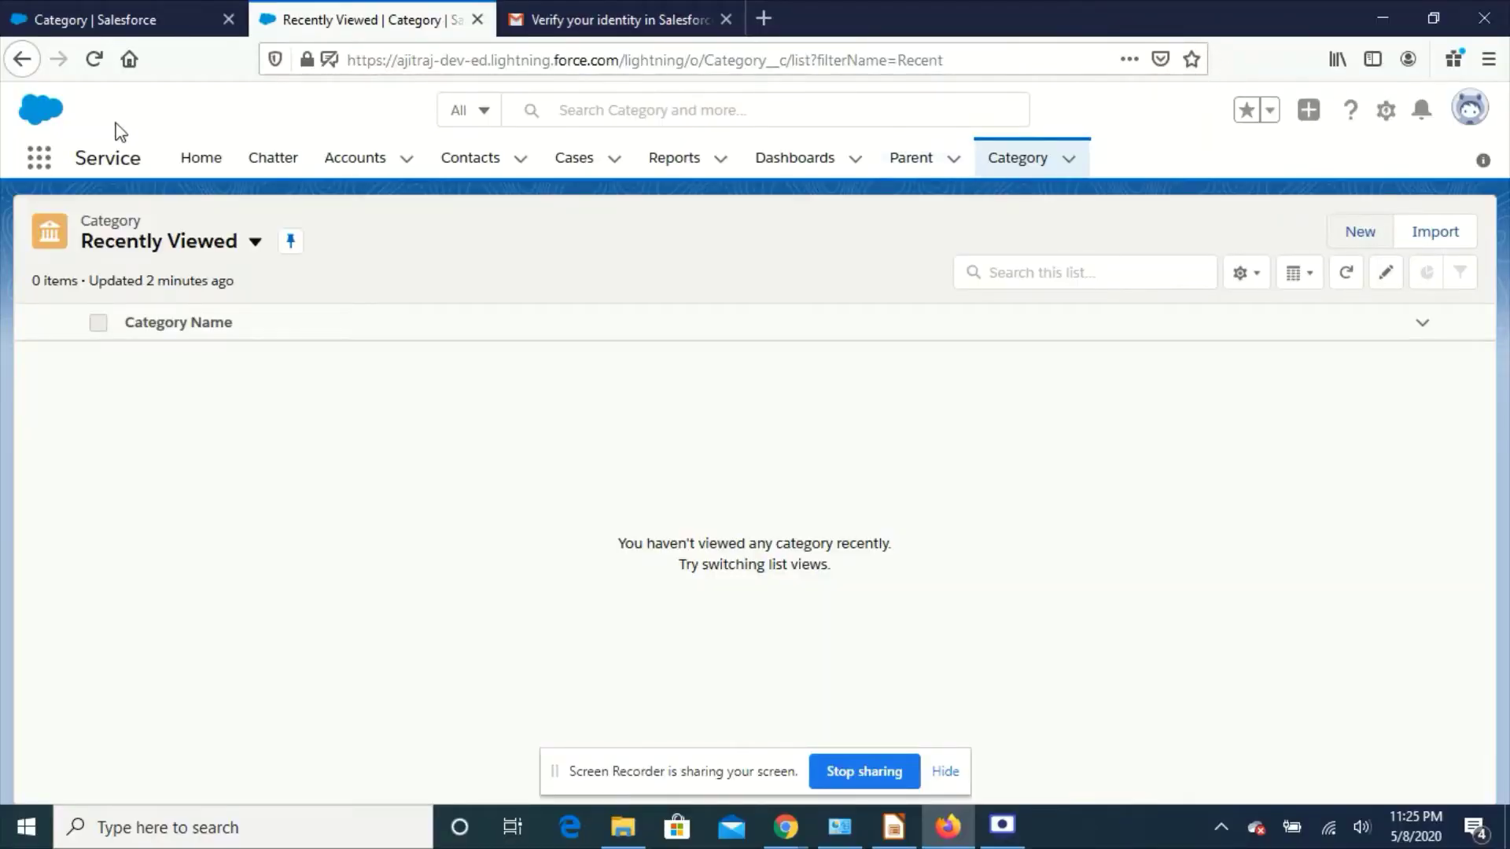
left_click(159, 31)
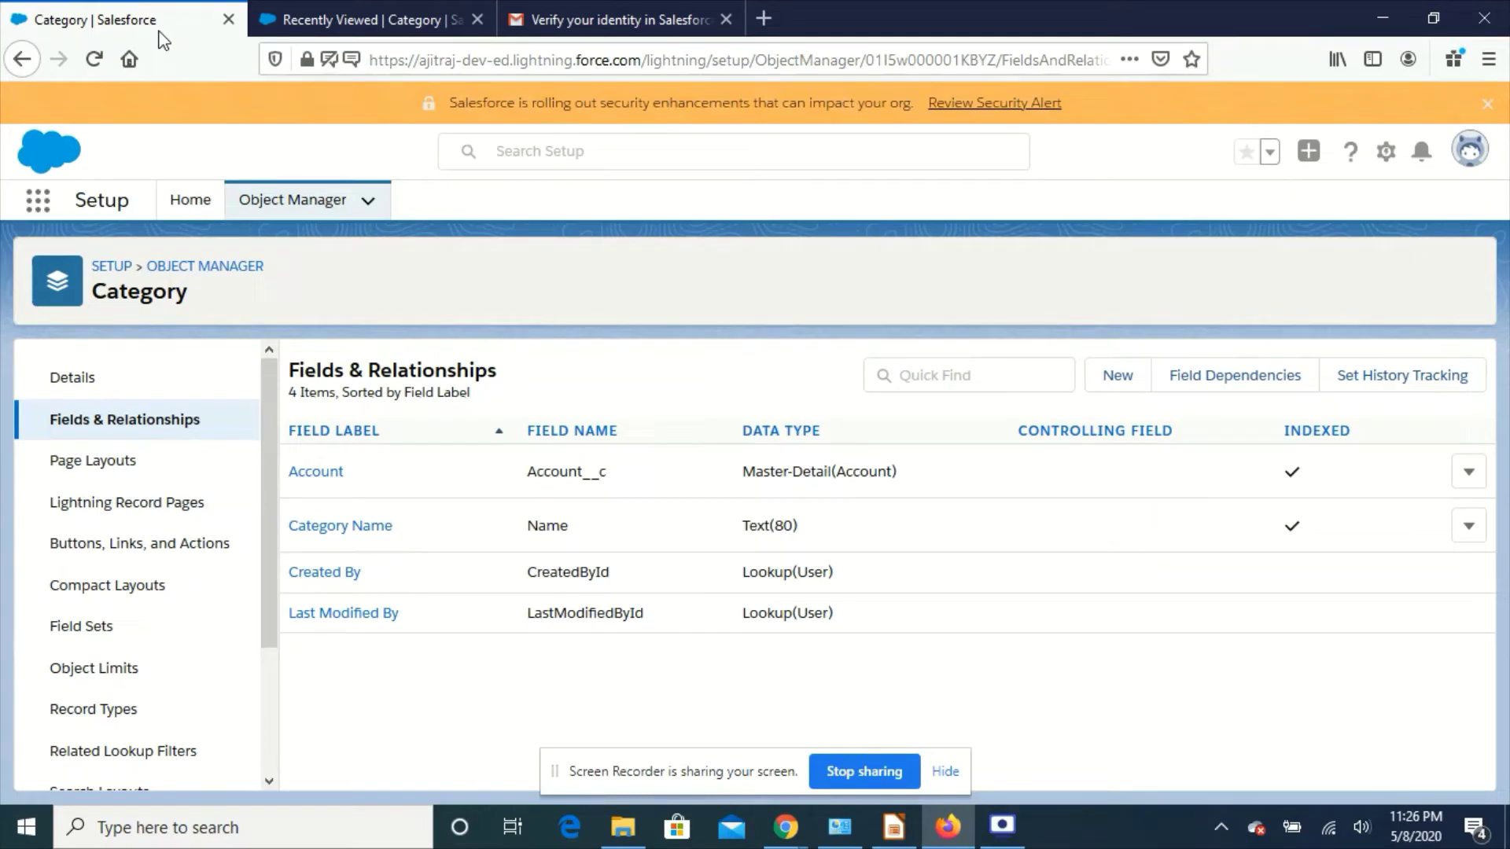
left_click(352, 19)
left_click(97, 62)
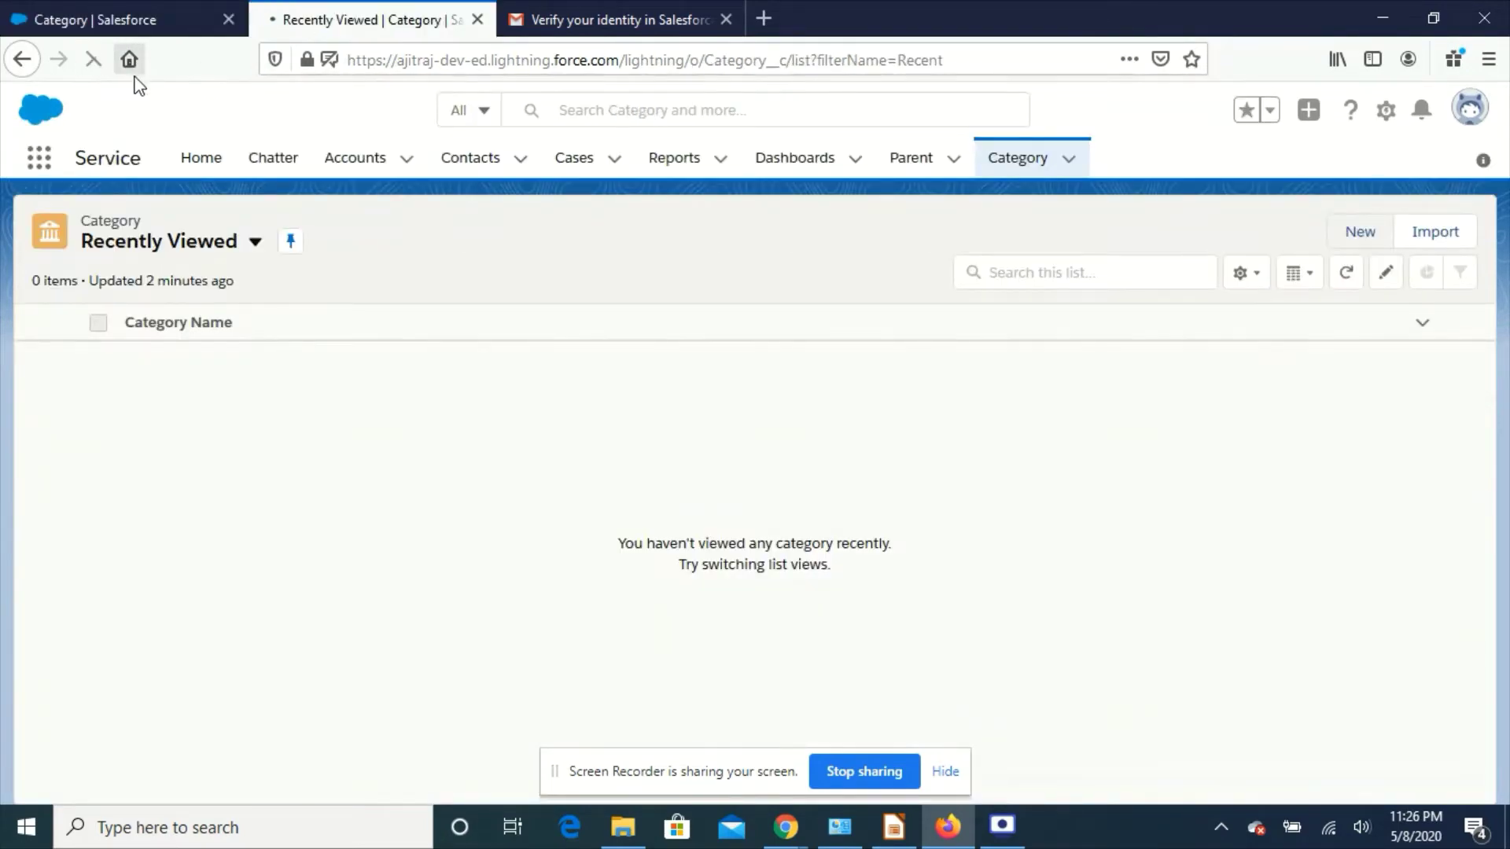
Step: Delete the Account master-detail field from the Category object and return to the Category list in the Service app
left_click(140, 33)
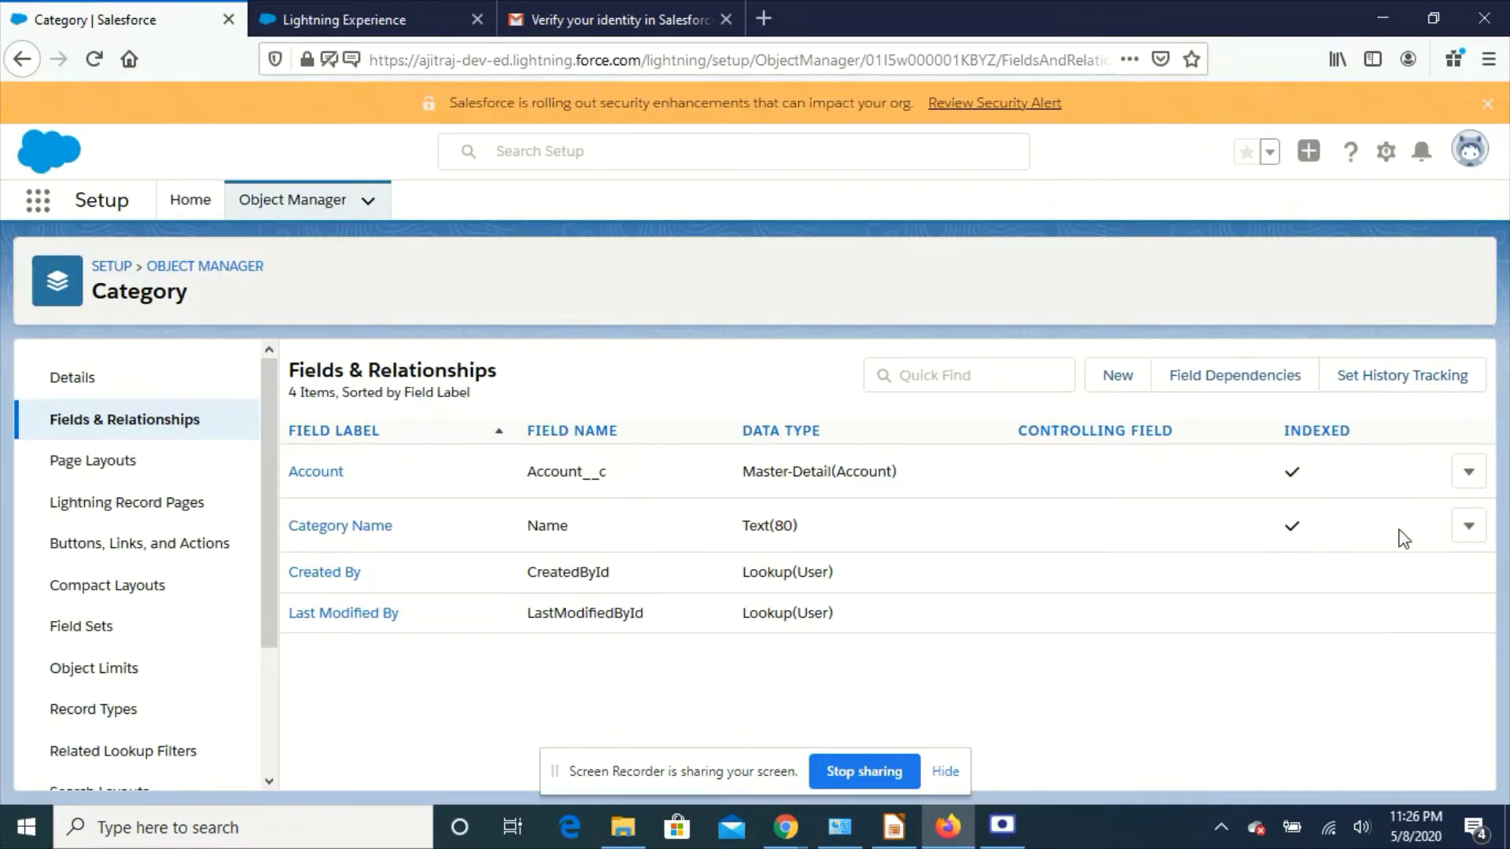
left_click(1466, 481)
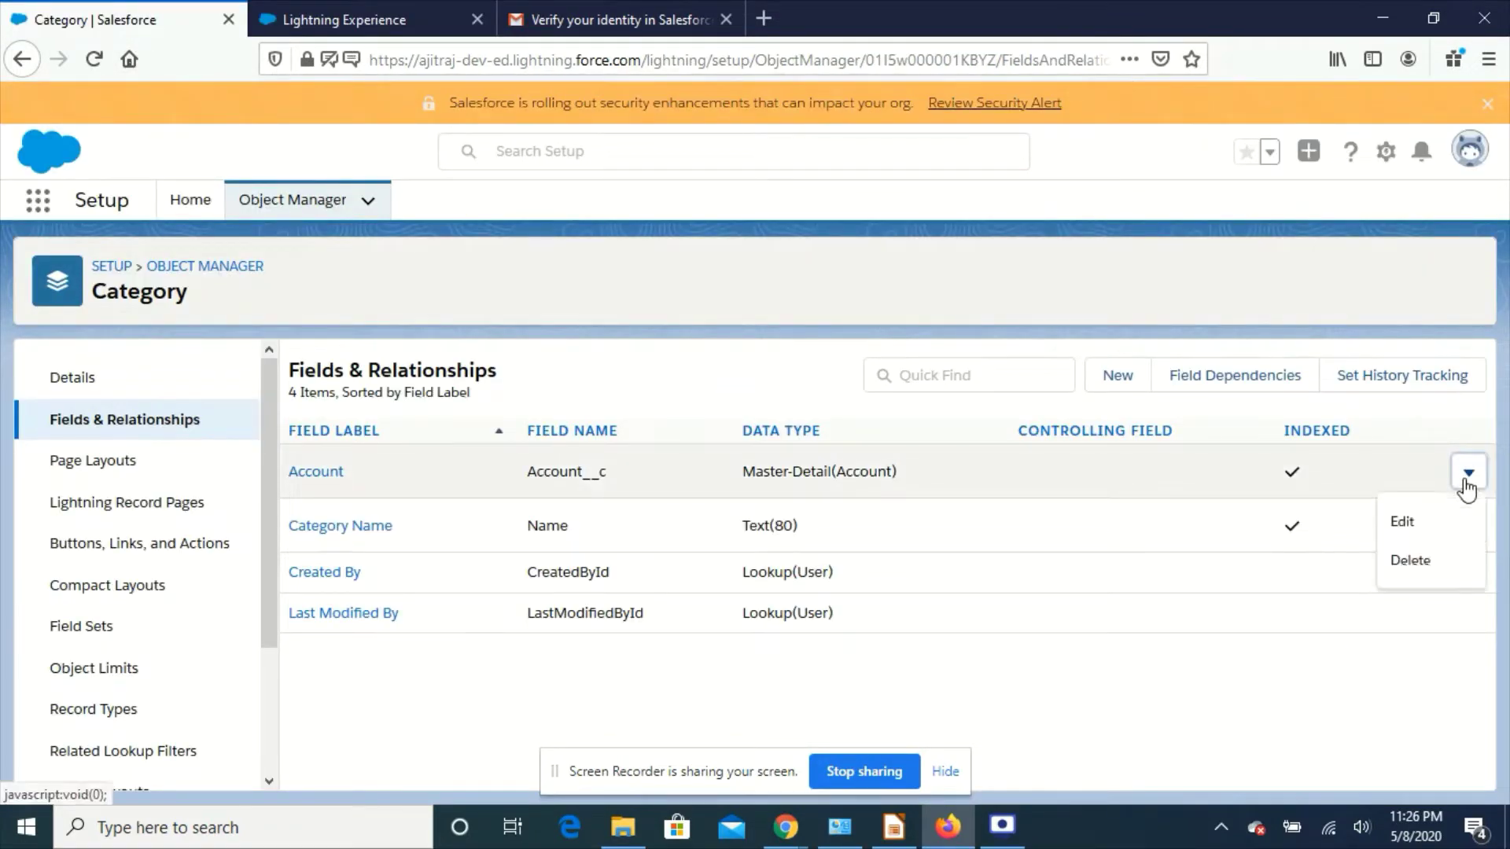
left_click(1421, 559)
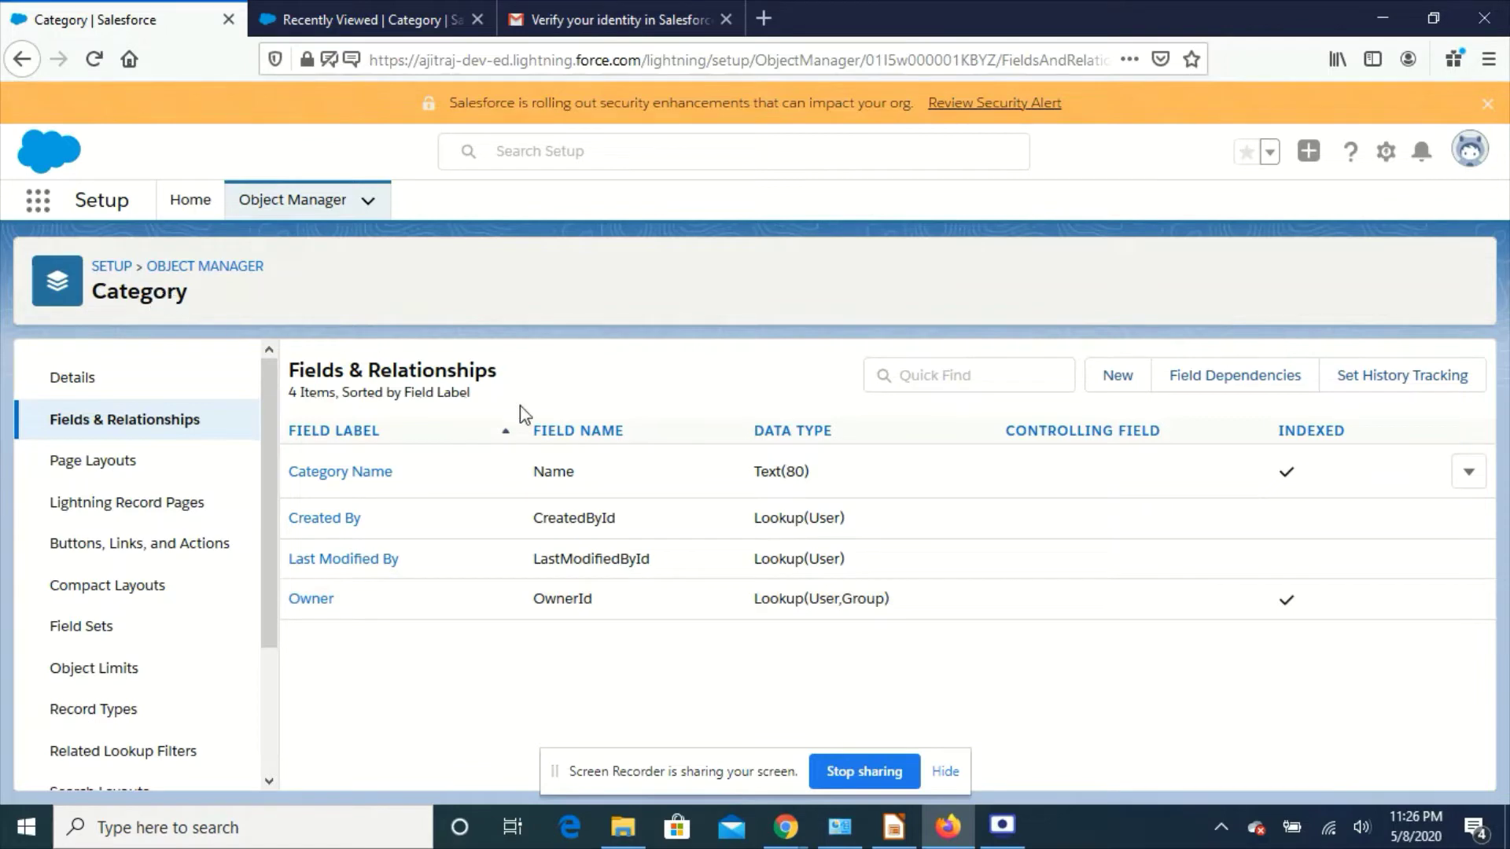
left_click(361, 29)
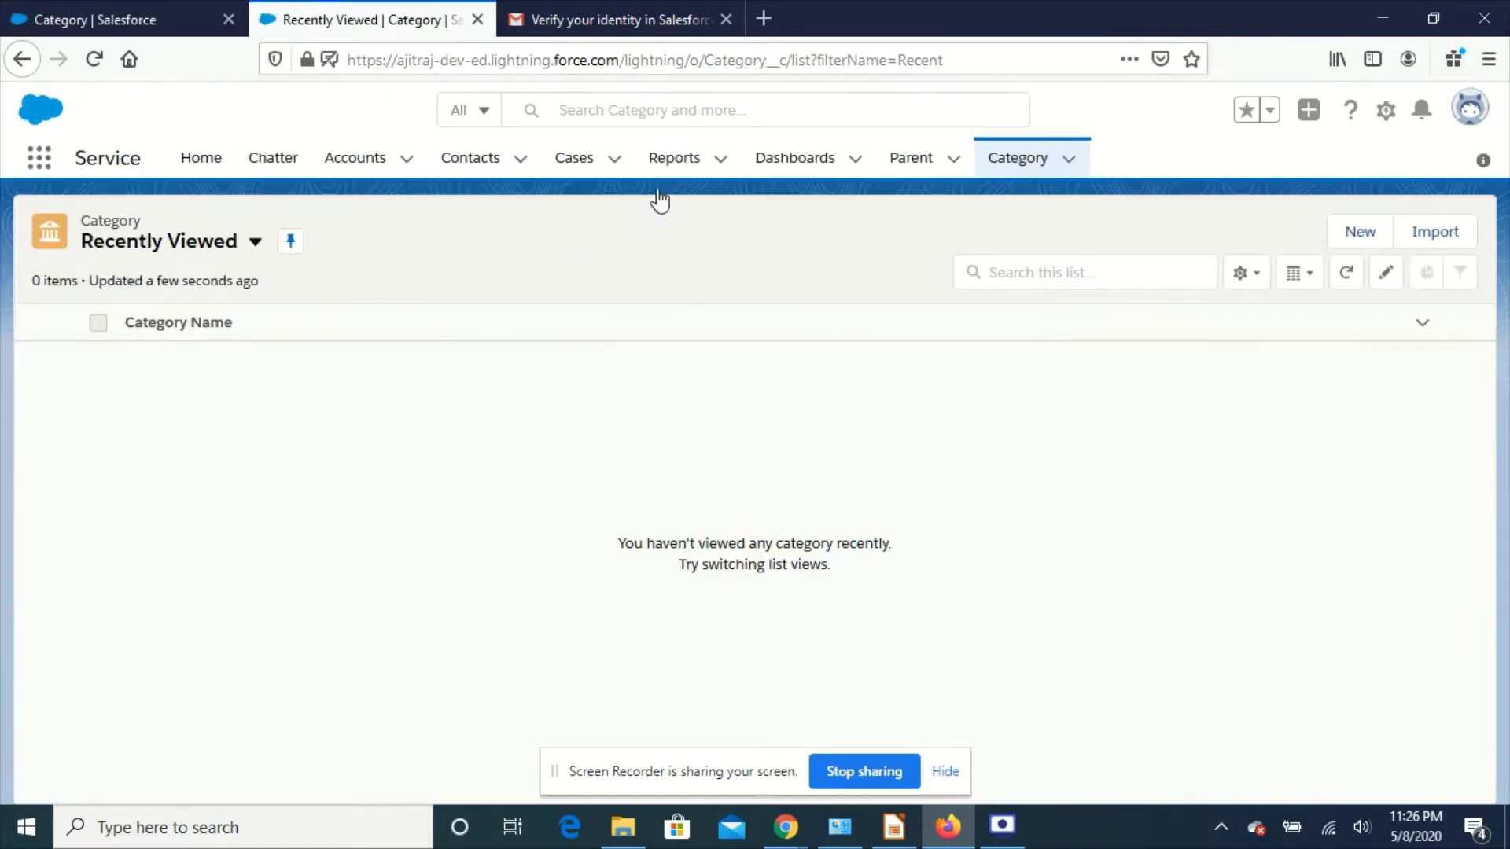
Step: Try to create a Category record named Gold, and close the form
left_click(1358, 233)
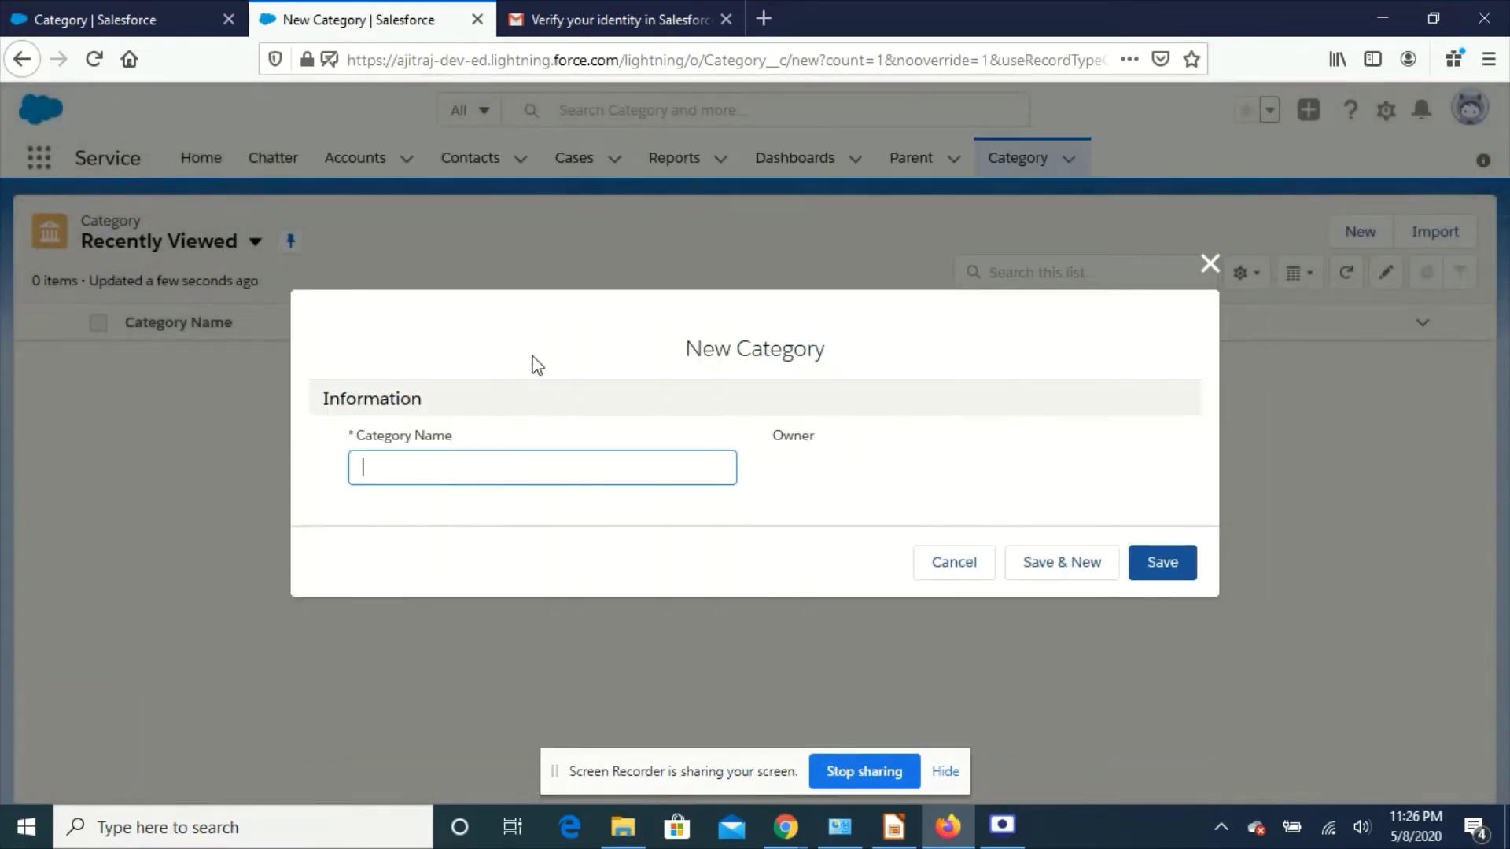
type("Gold")
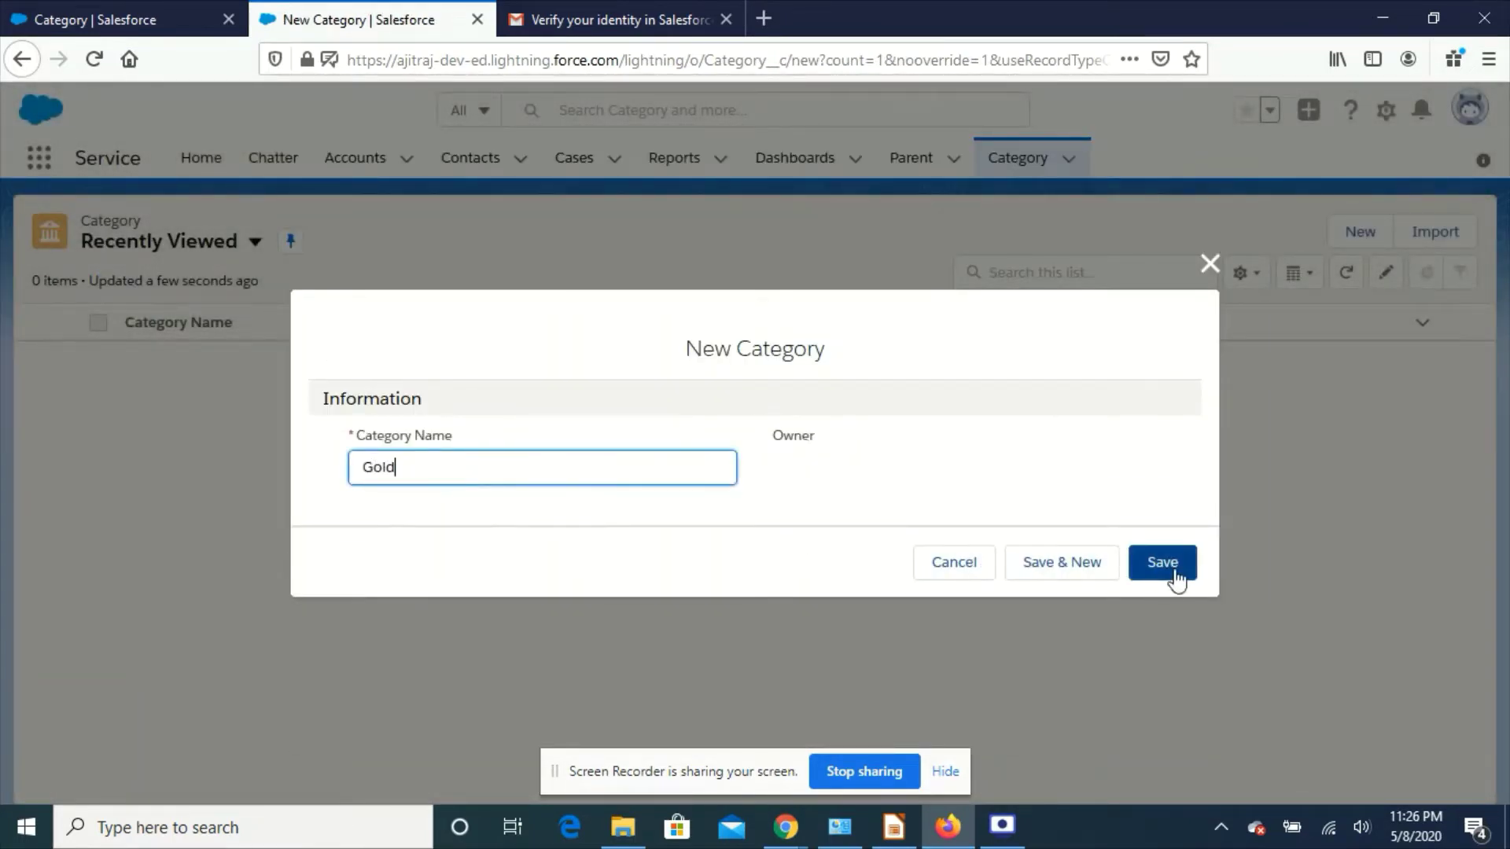
left_click(1168, 568)
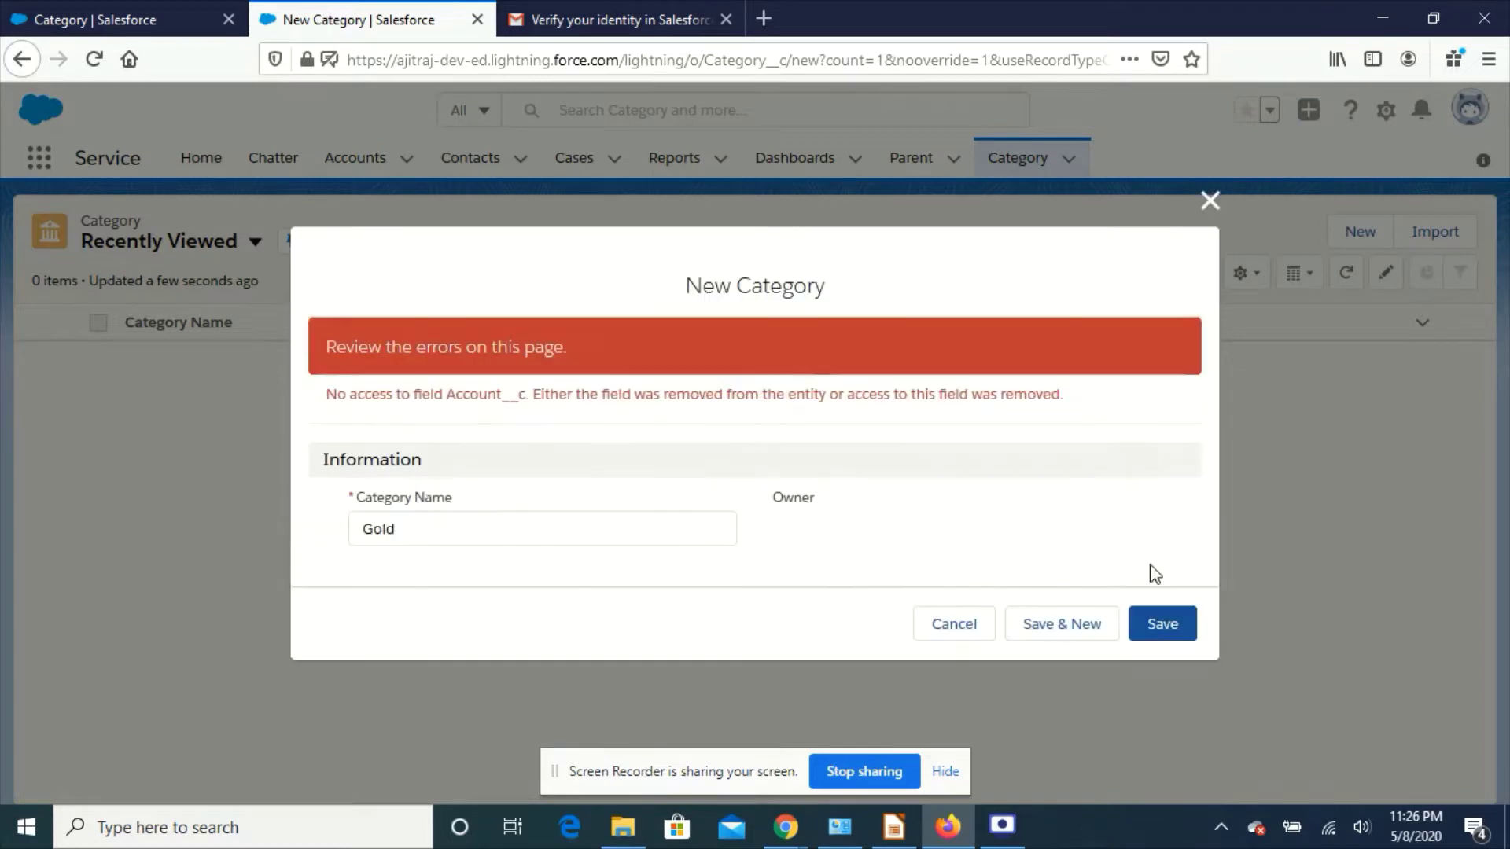
left_click(1209, 201)
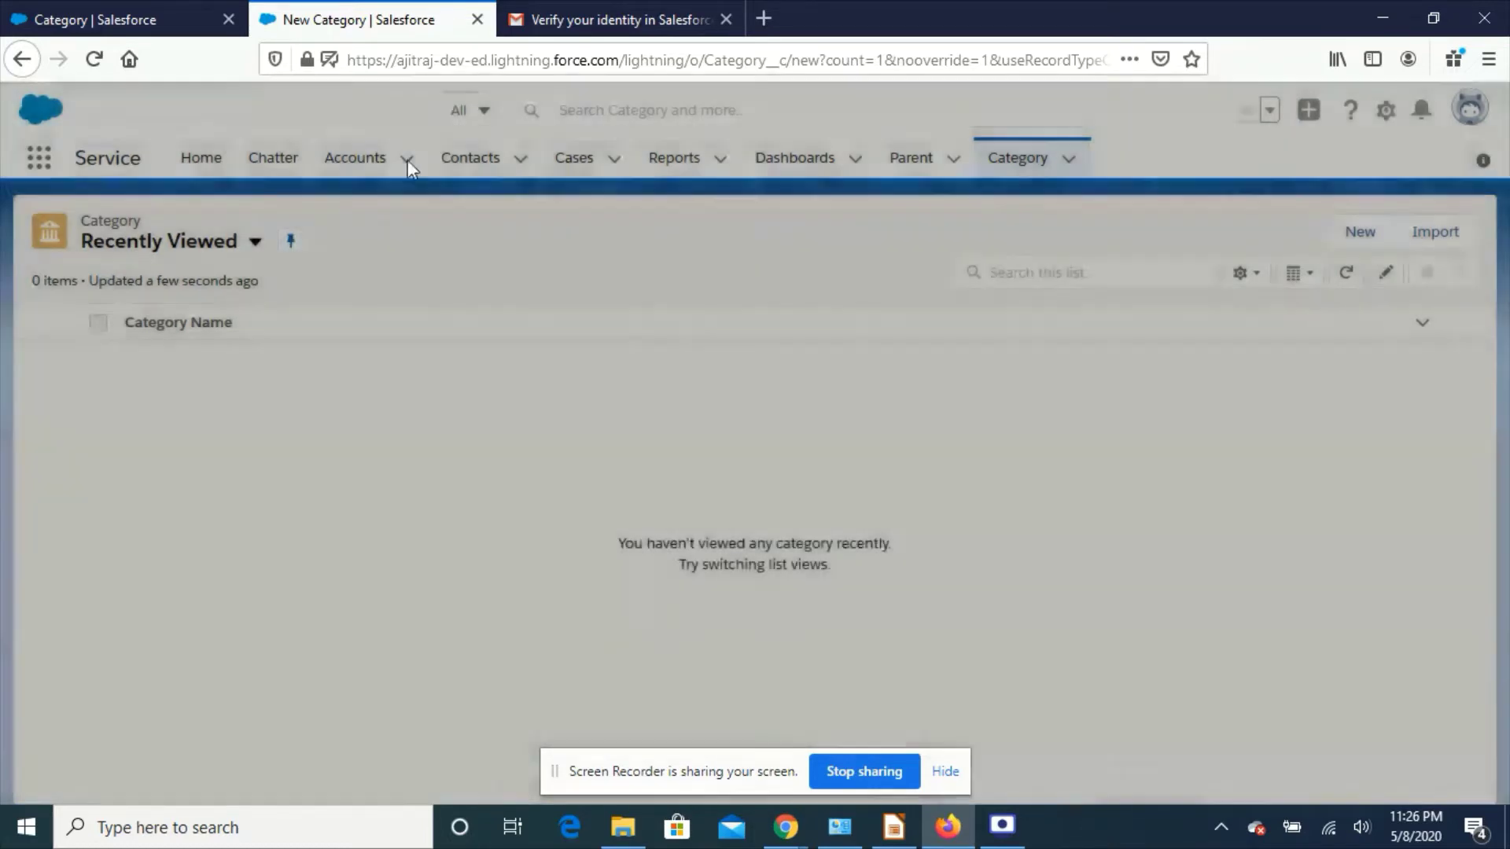
Step: Reload the Category list page and create a Category record named Gold
left_click(93, 59)
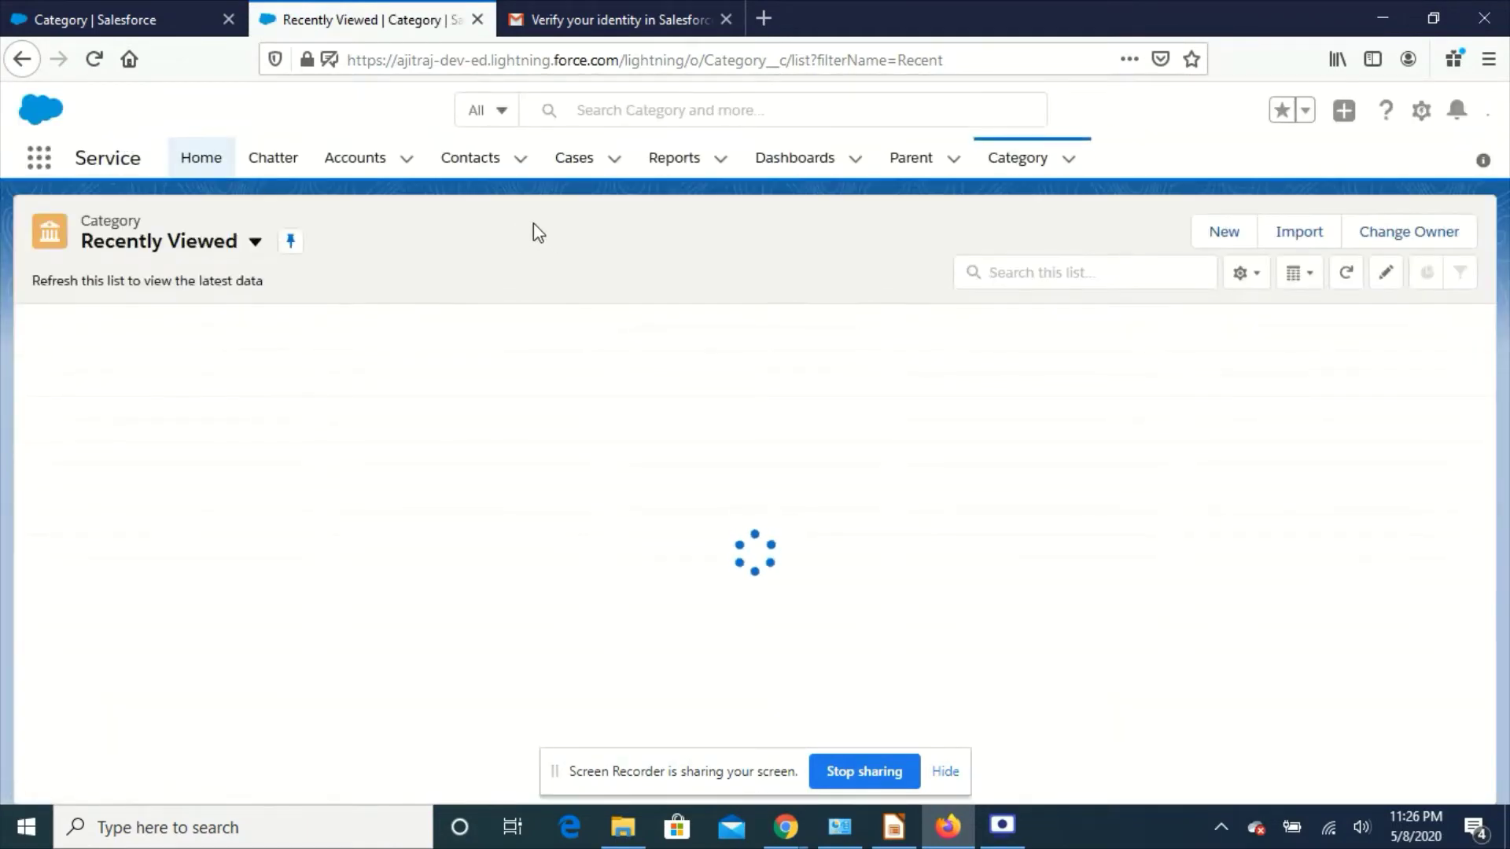
left_click(948, 772)
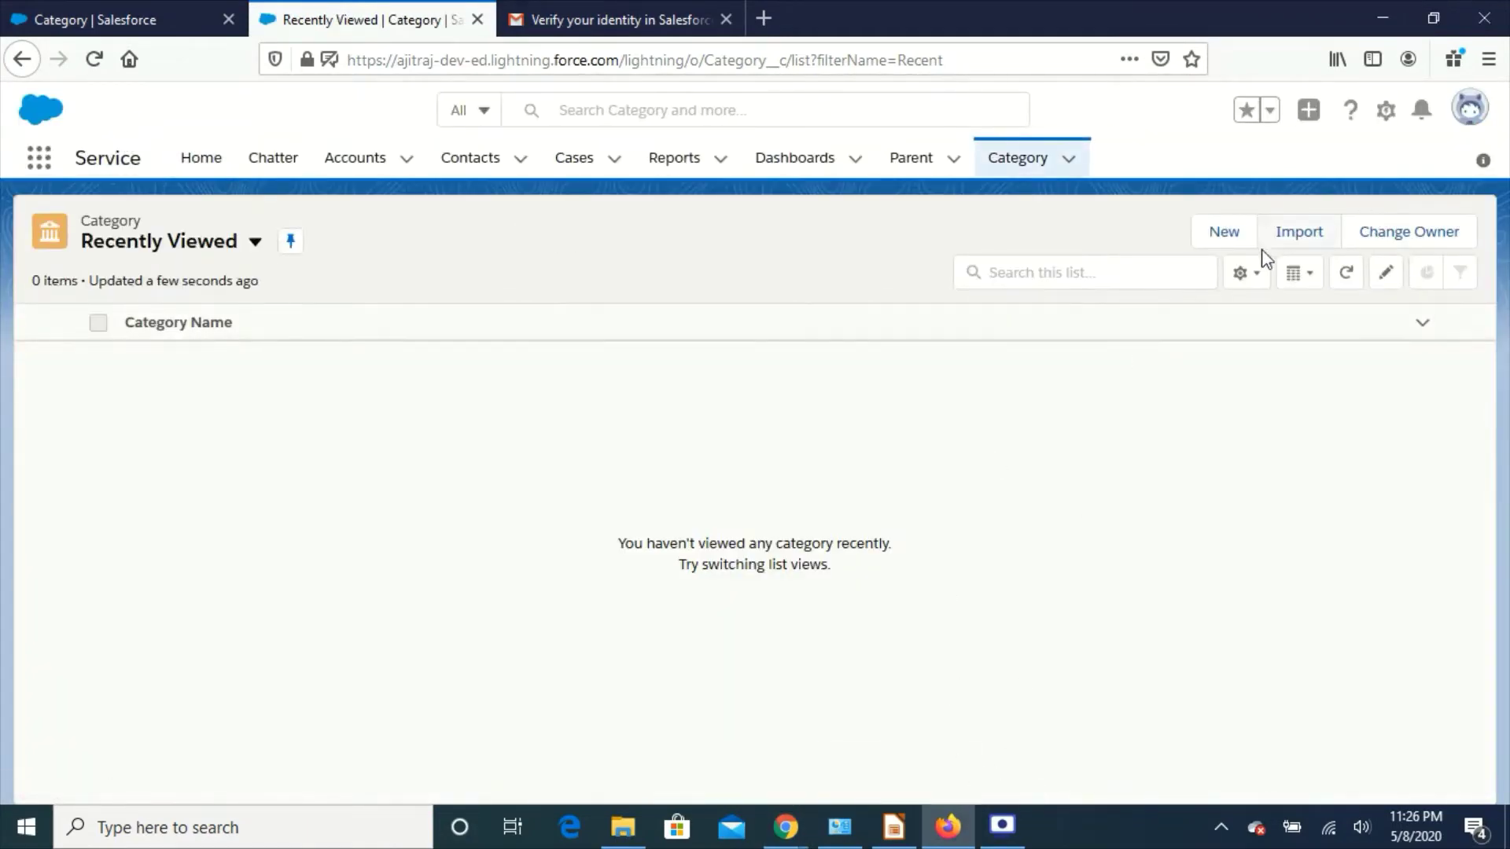
left_click(1219, 236)
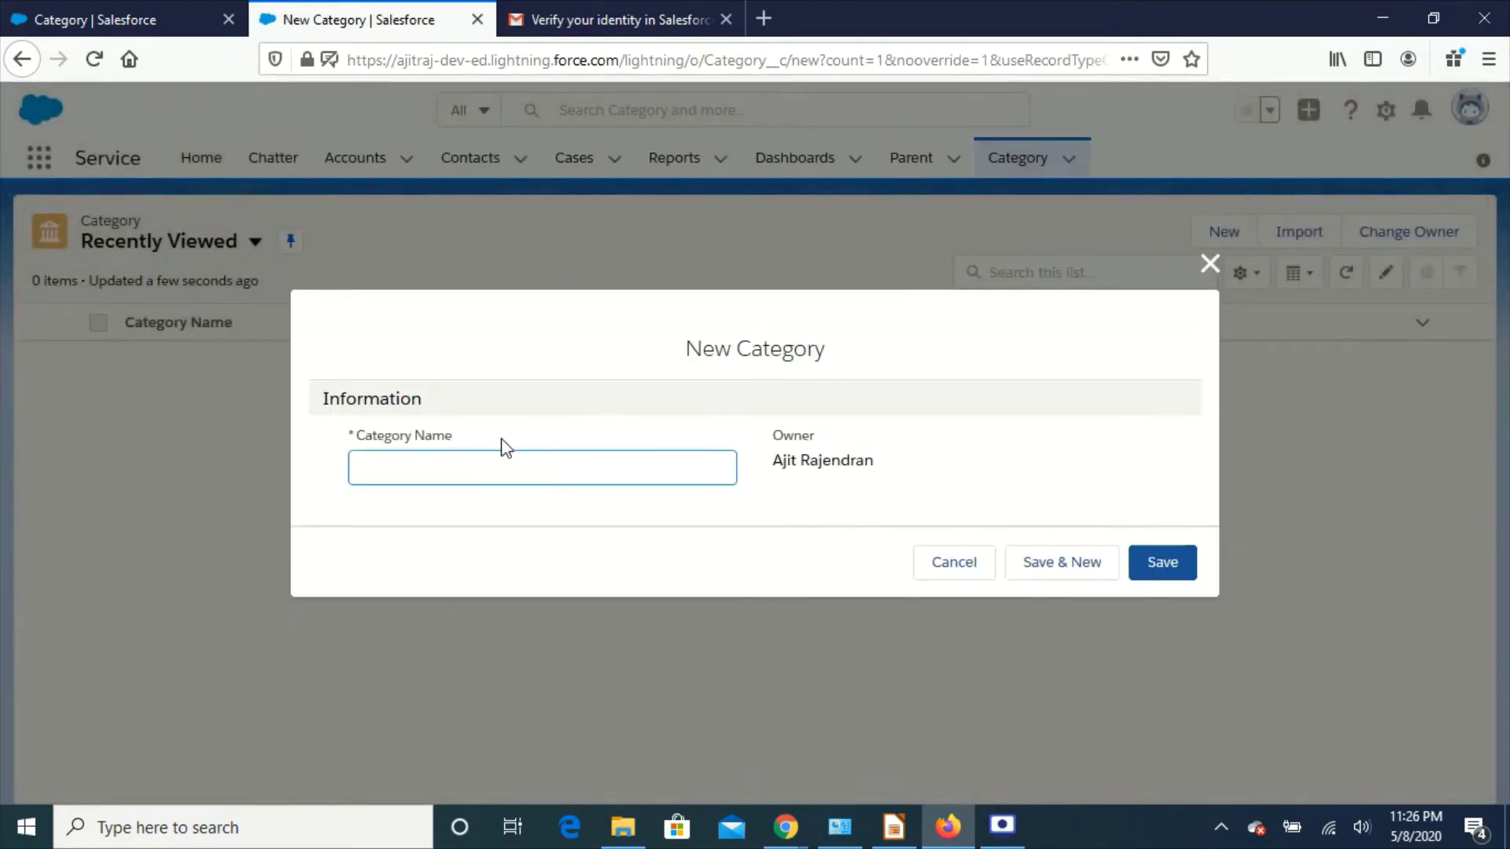
type("Gold")
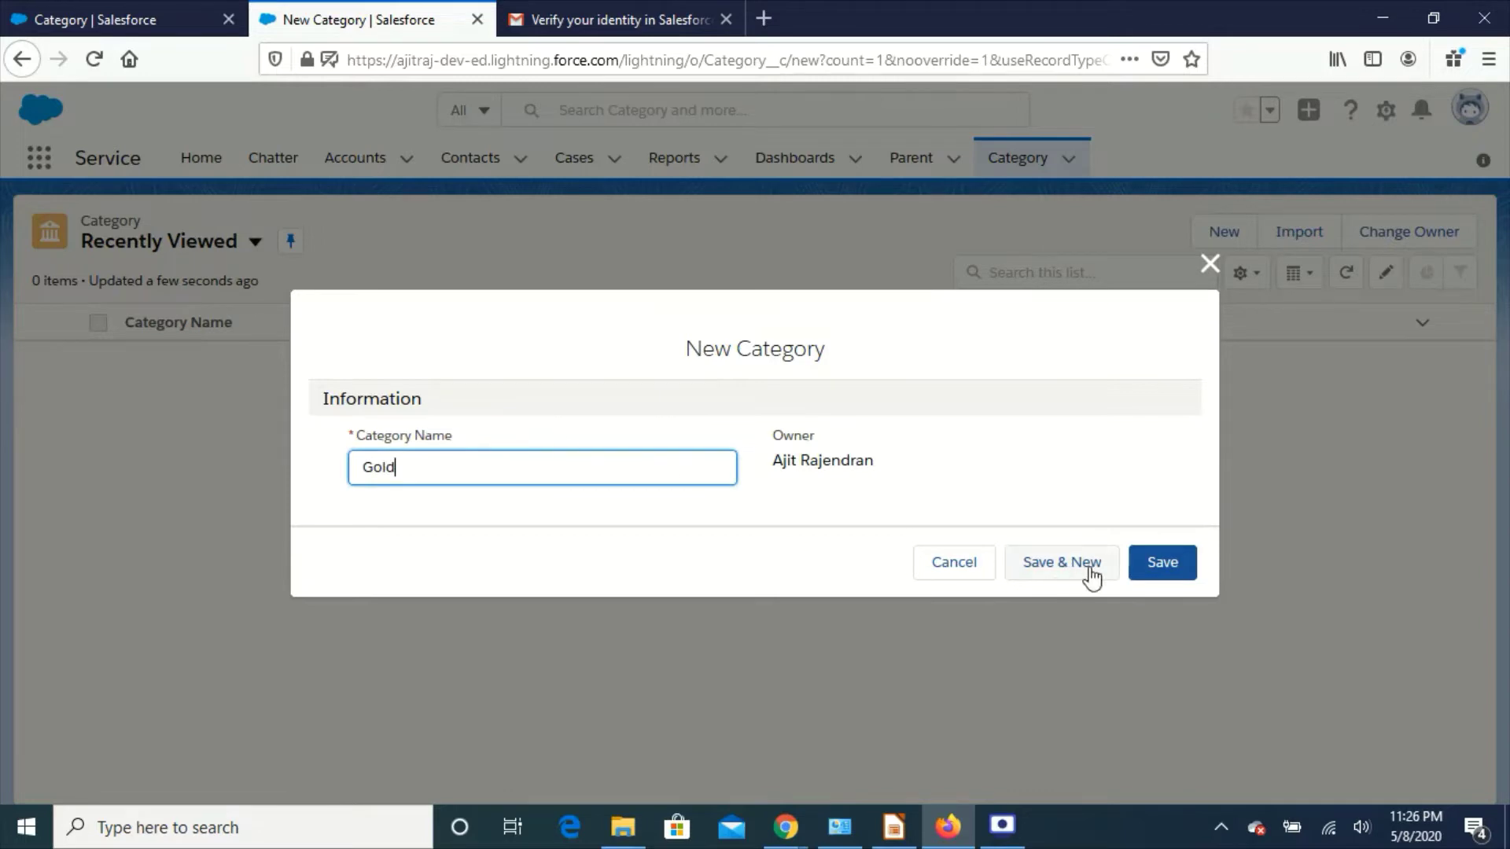
left_click(1171, 567)
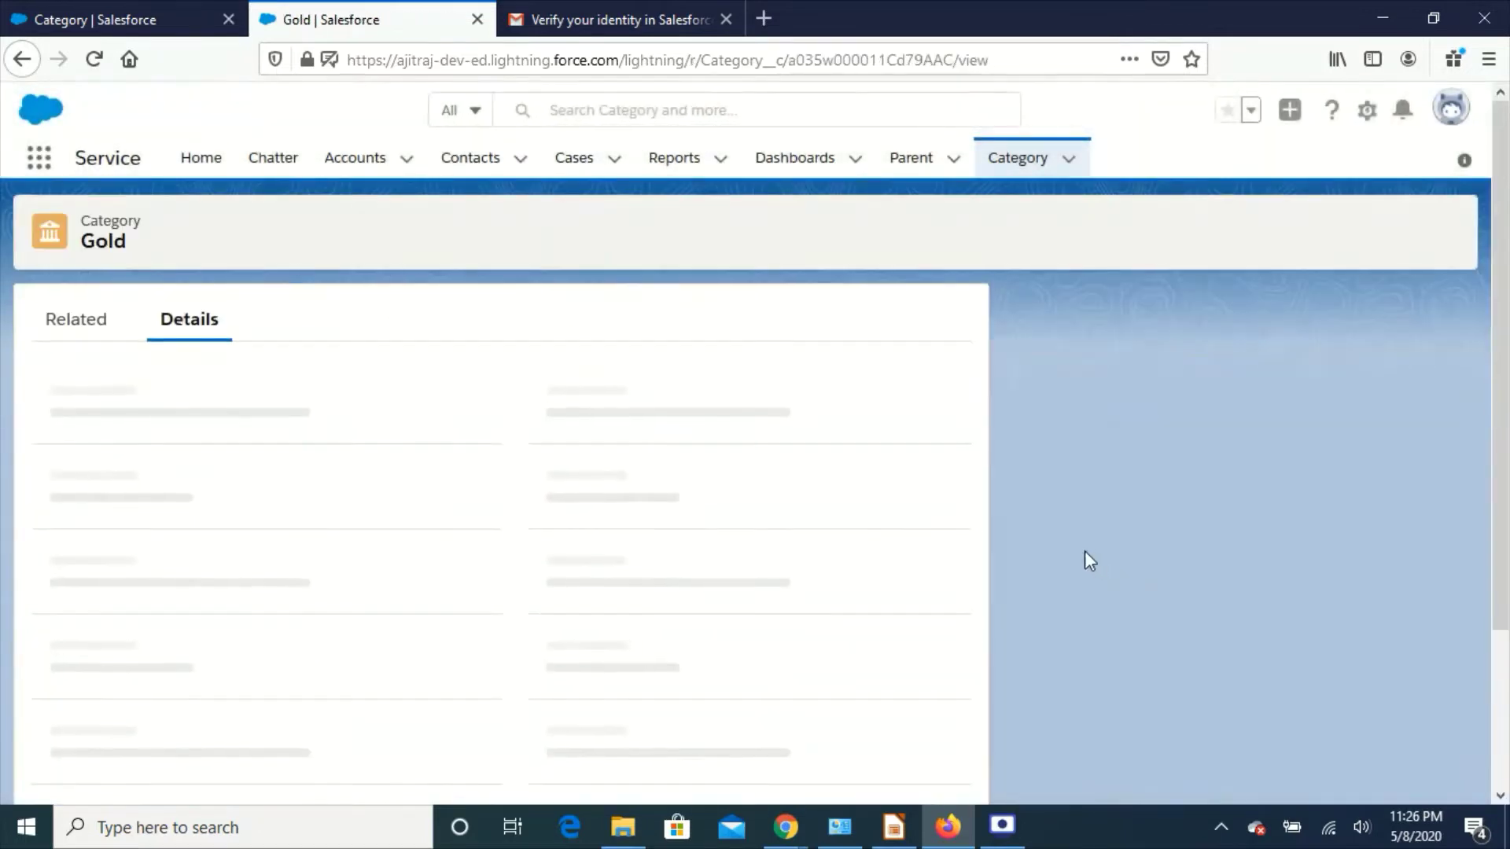
Step: Create a second Category record named Silver and dismiss the notification
left_click(1001, 166)
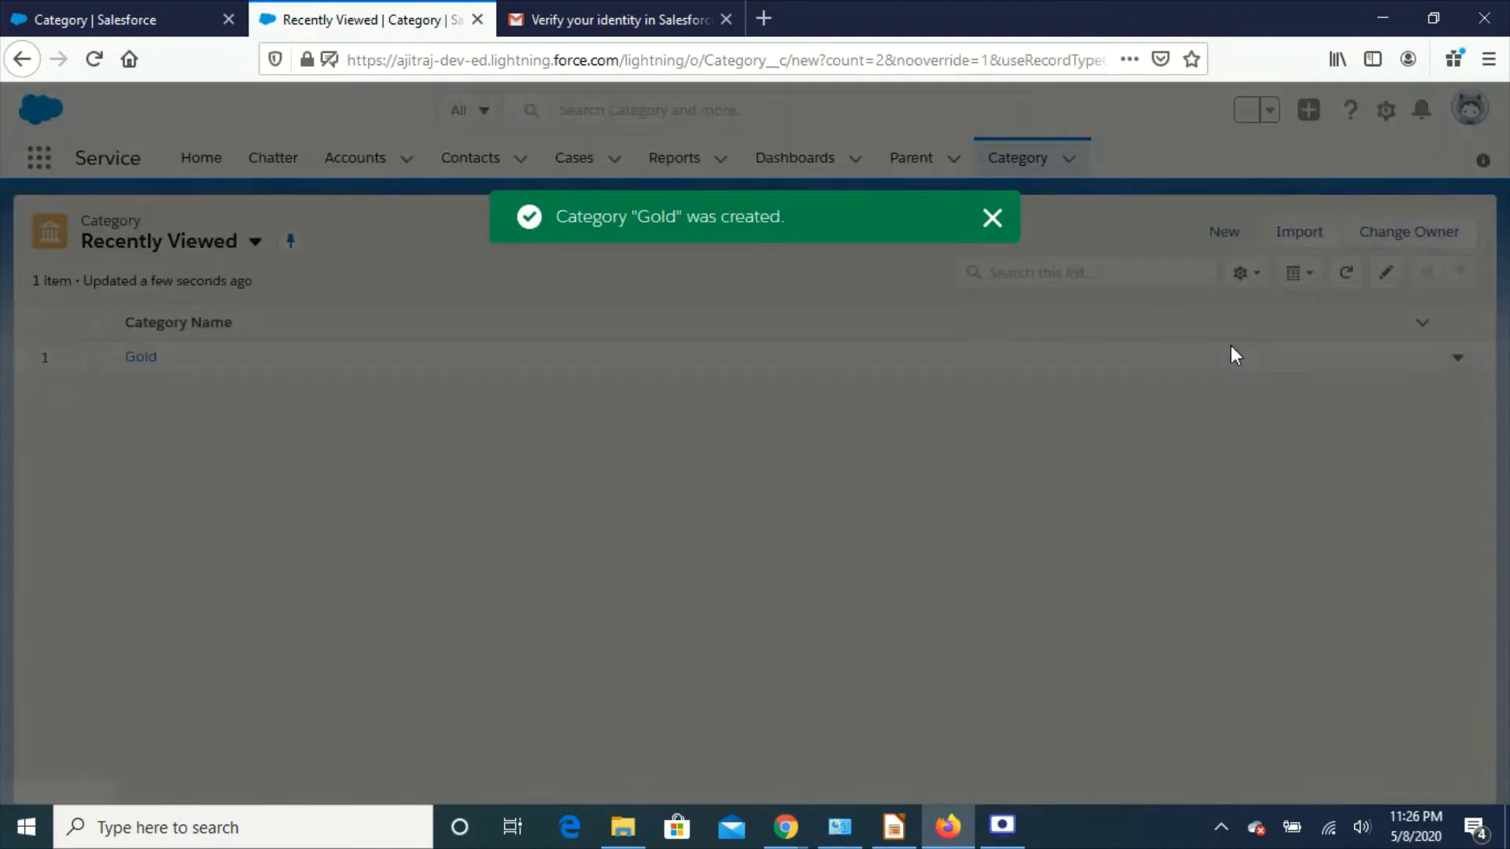
type("Silver")
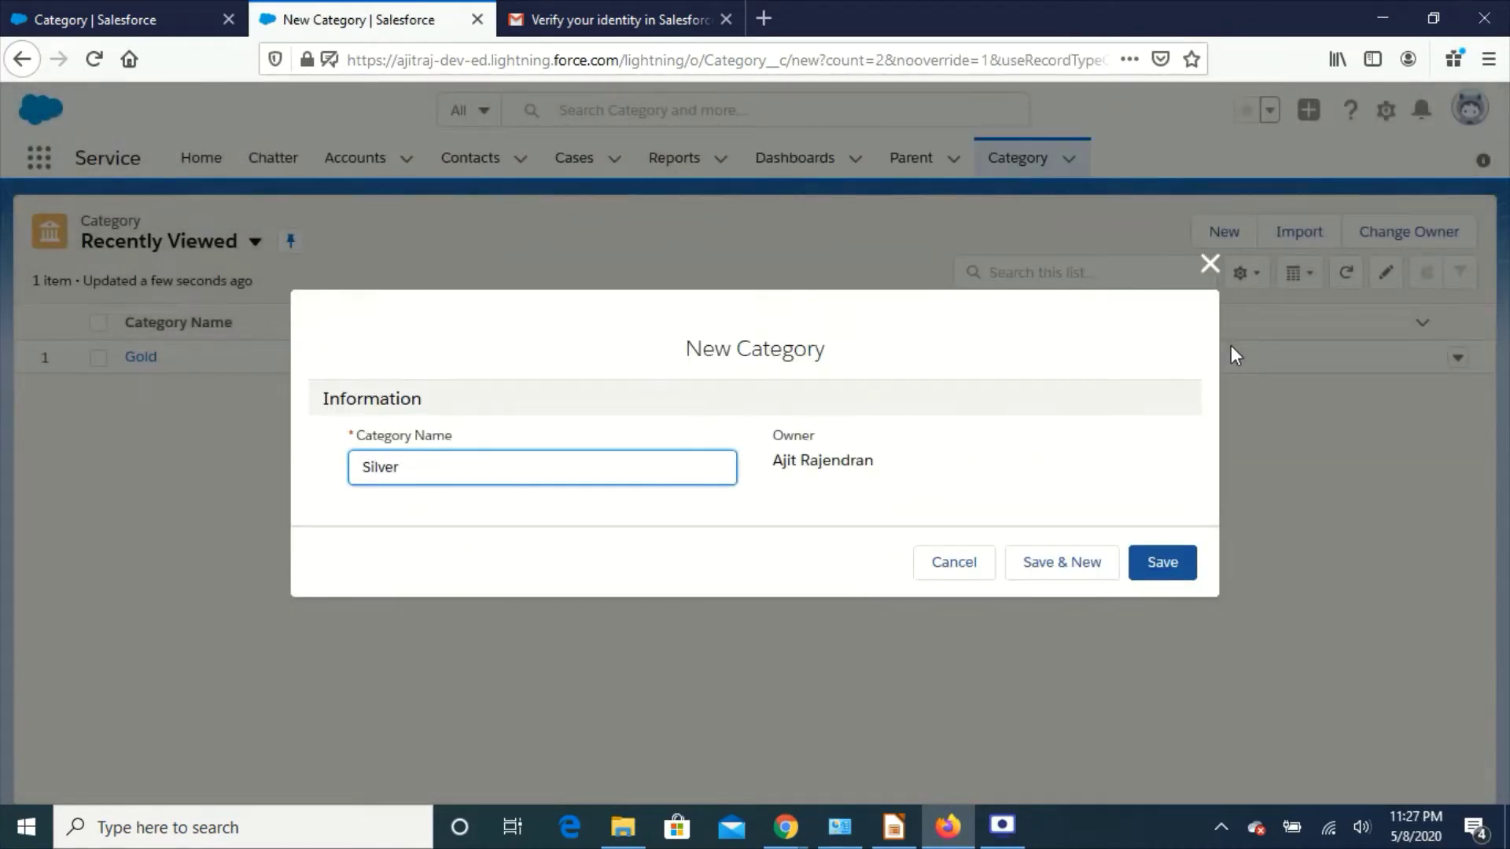
left_click(1176, 565)
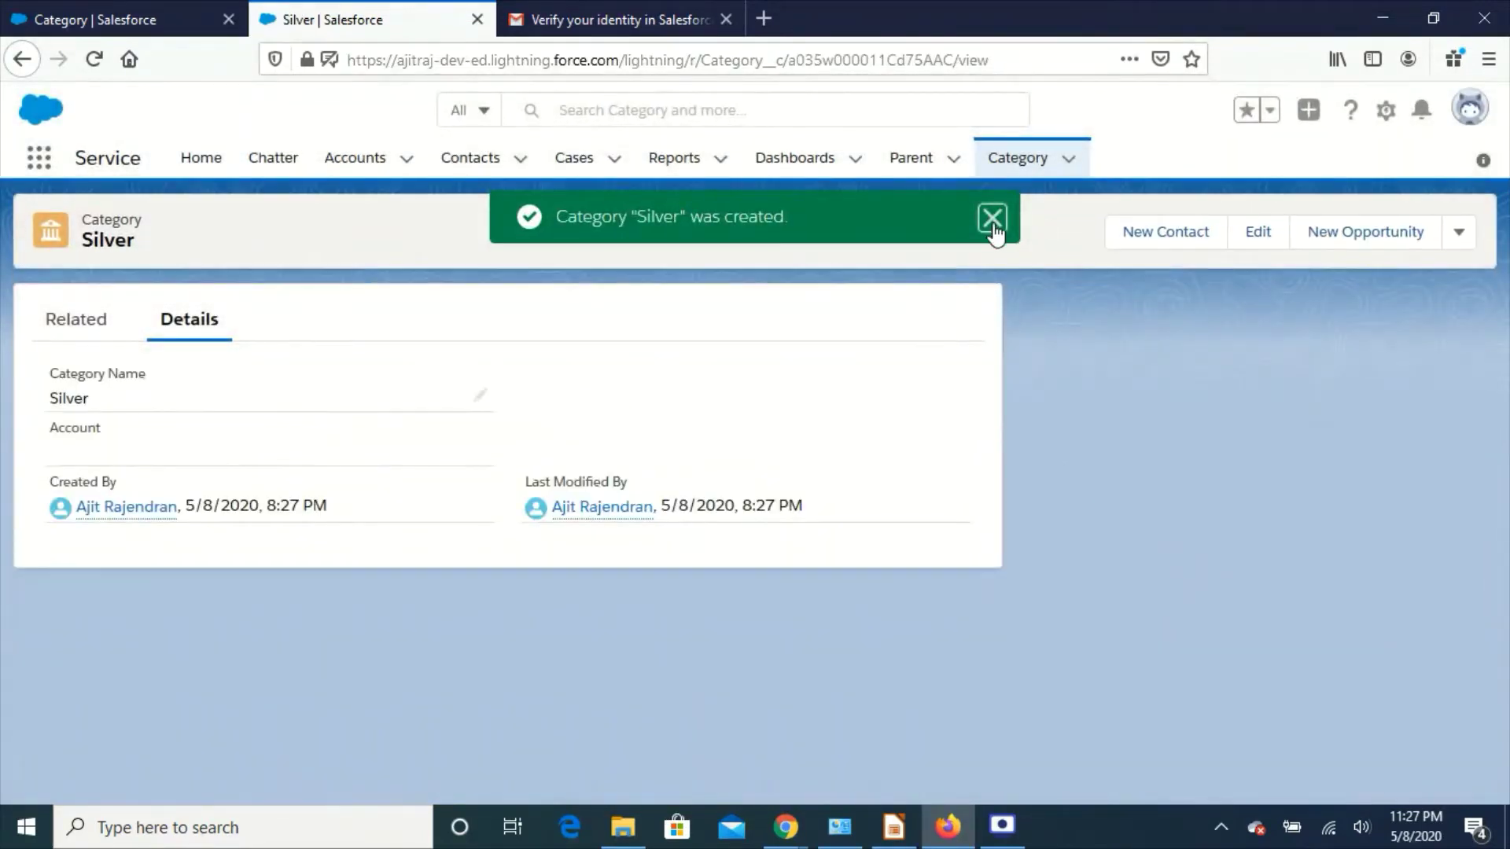
left_click(992, 218)
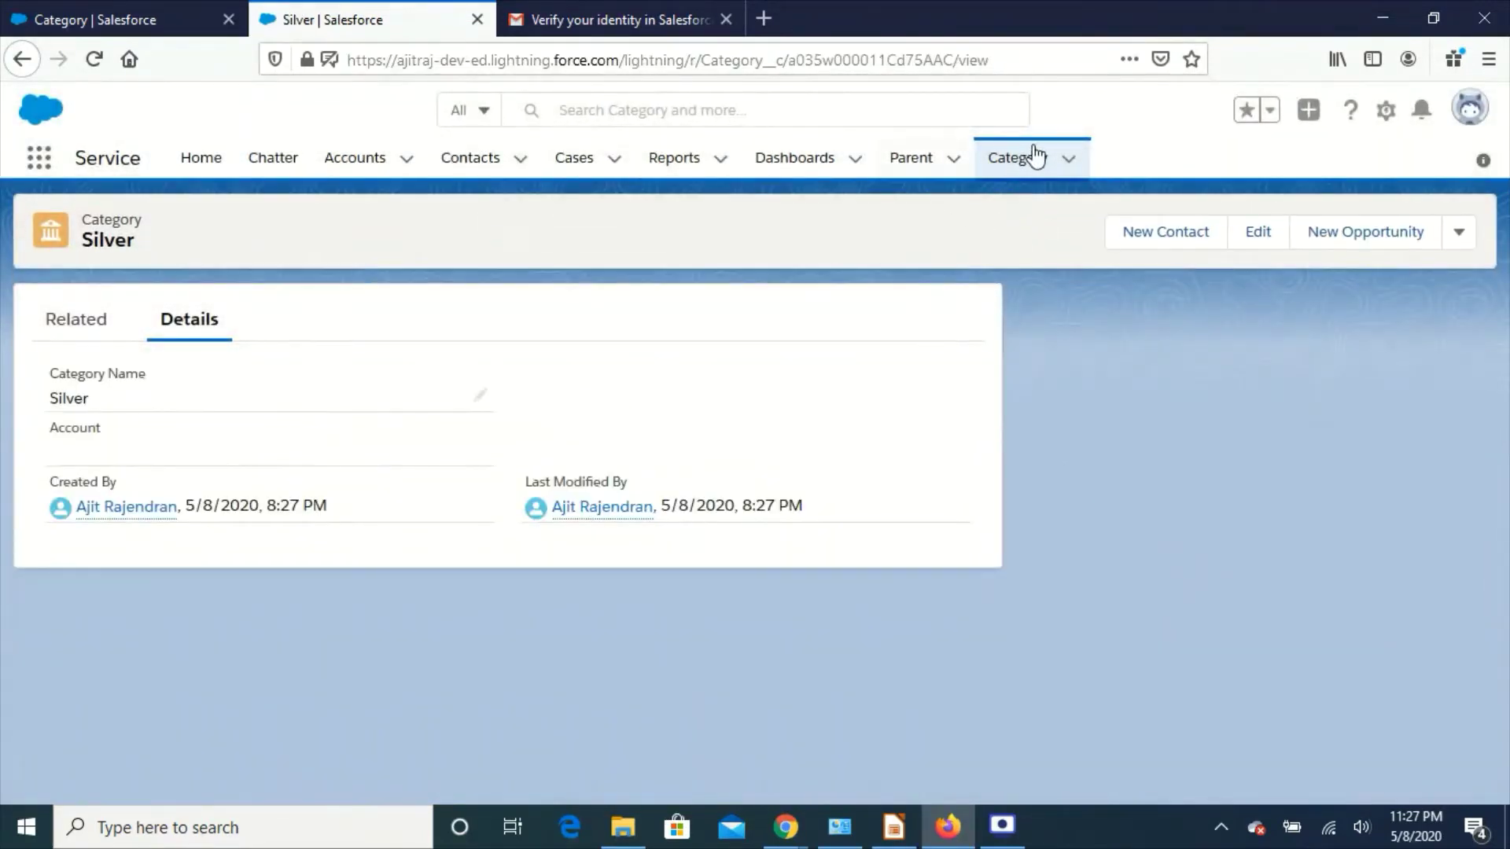
Step: Create a third Category record named Bronze from the Category list and dismiss the notification
left_click(1008, 158)
left_click(1225, 234)
type("Bronze")
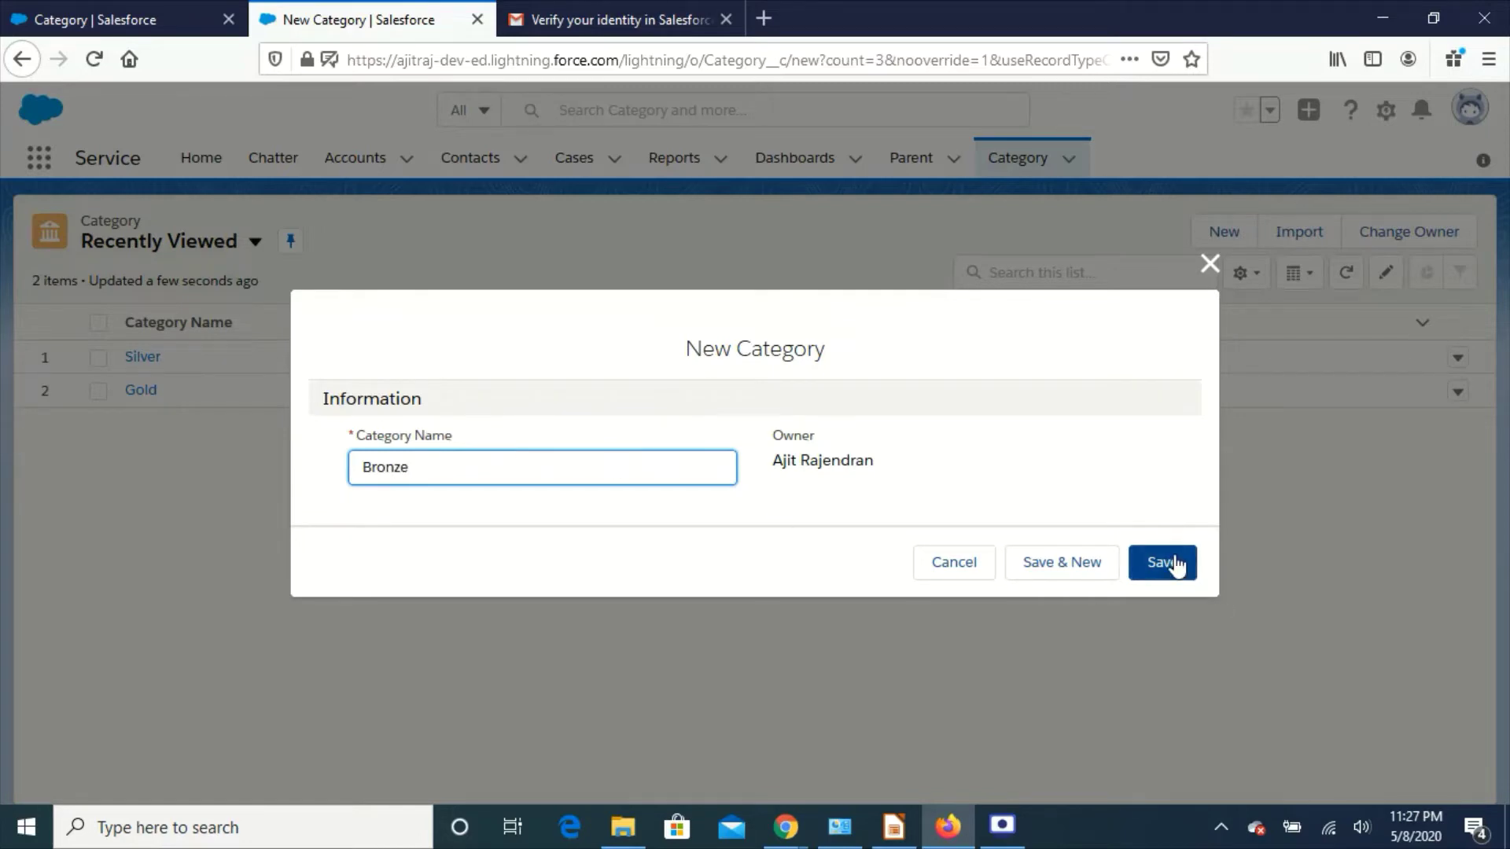
left_click(1164, 563)
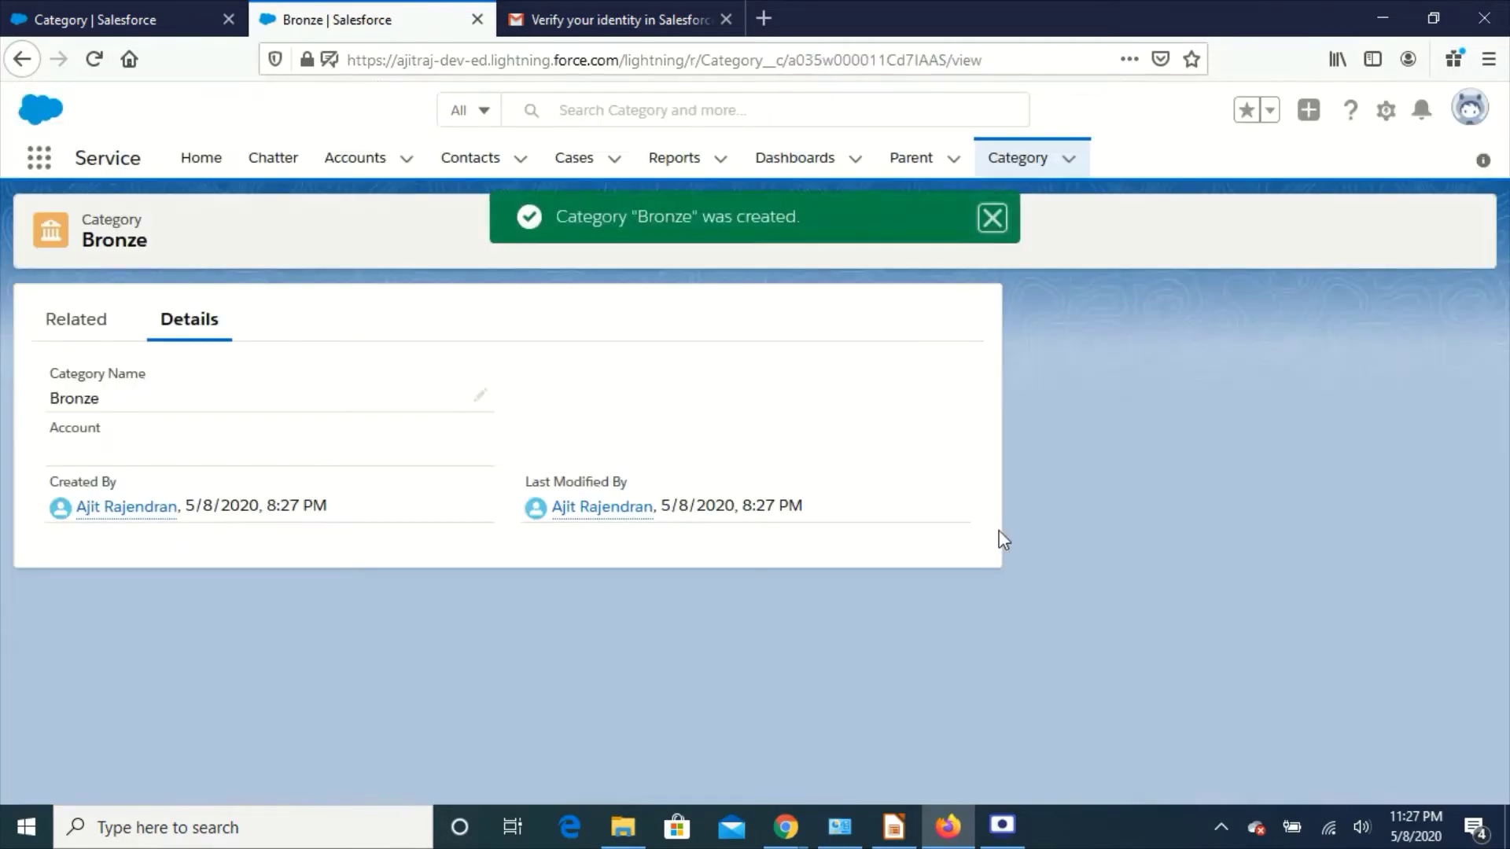
left_click(1000, 228)
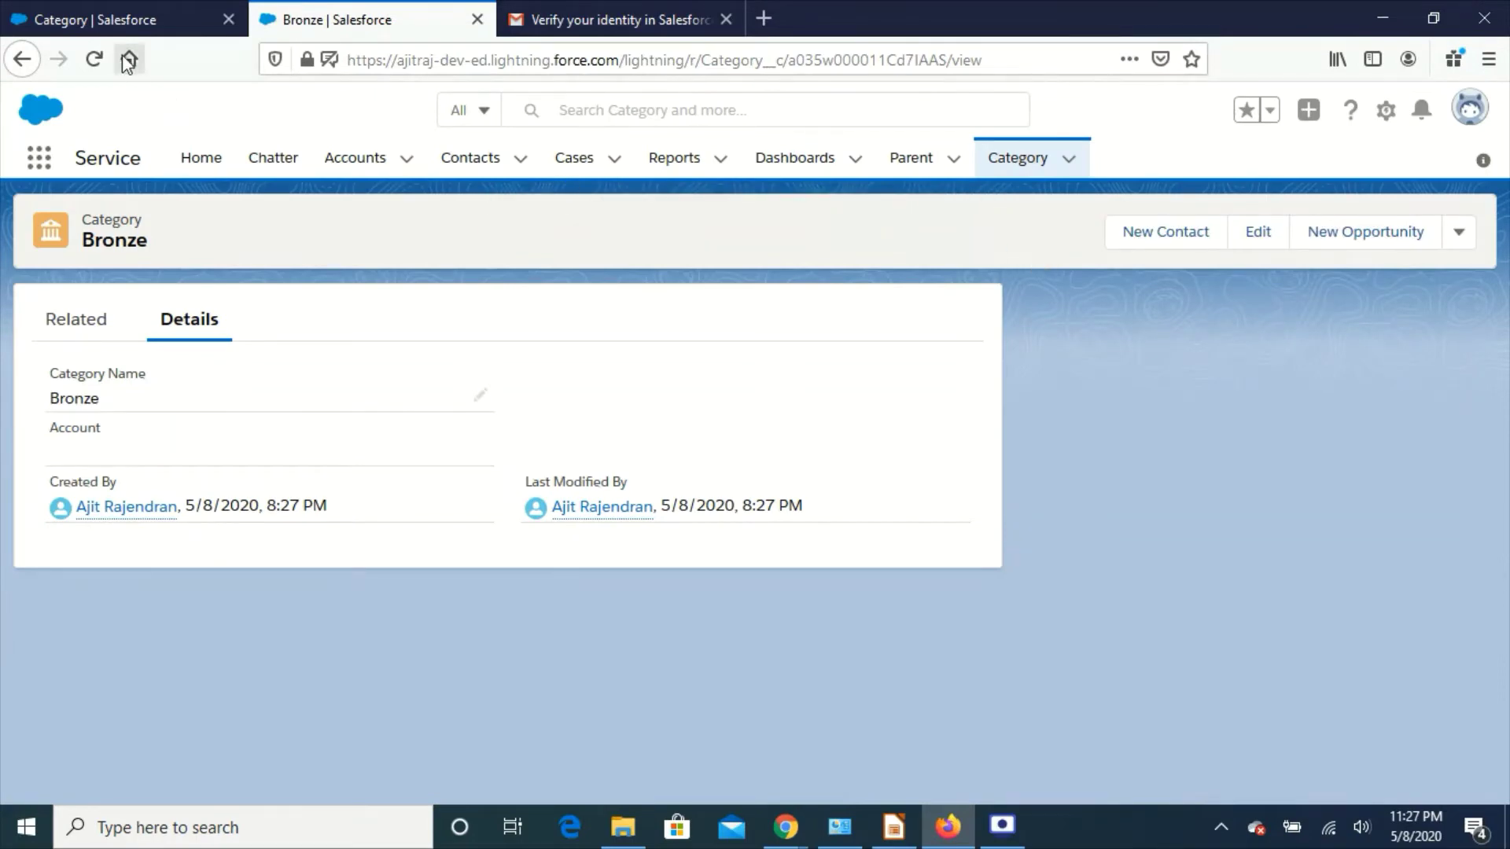
Step: Return to the Category object's setup and start a new Master-Detail Relationship field related to Account
left_click(134, 30)
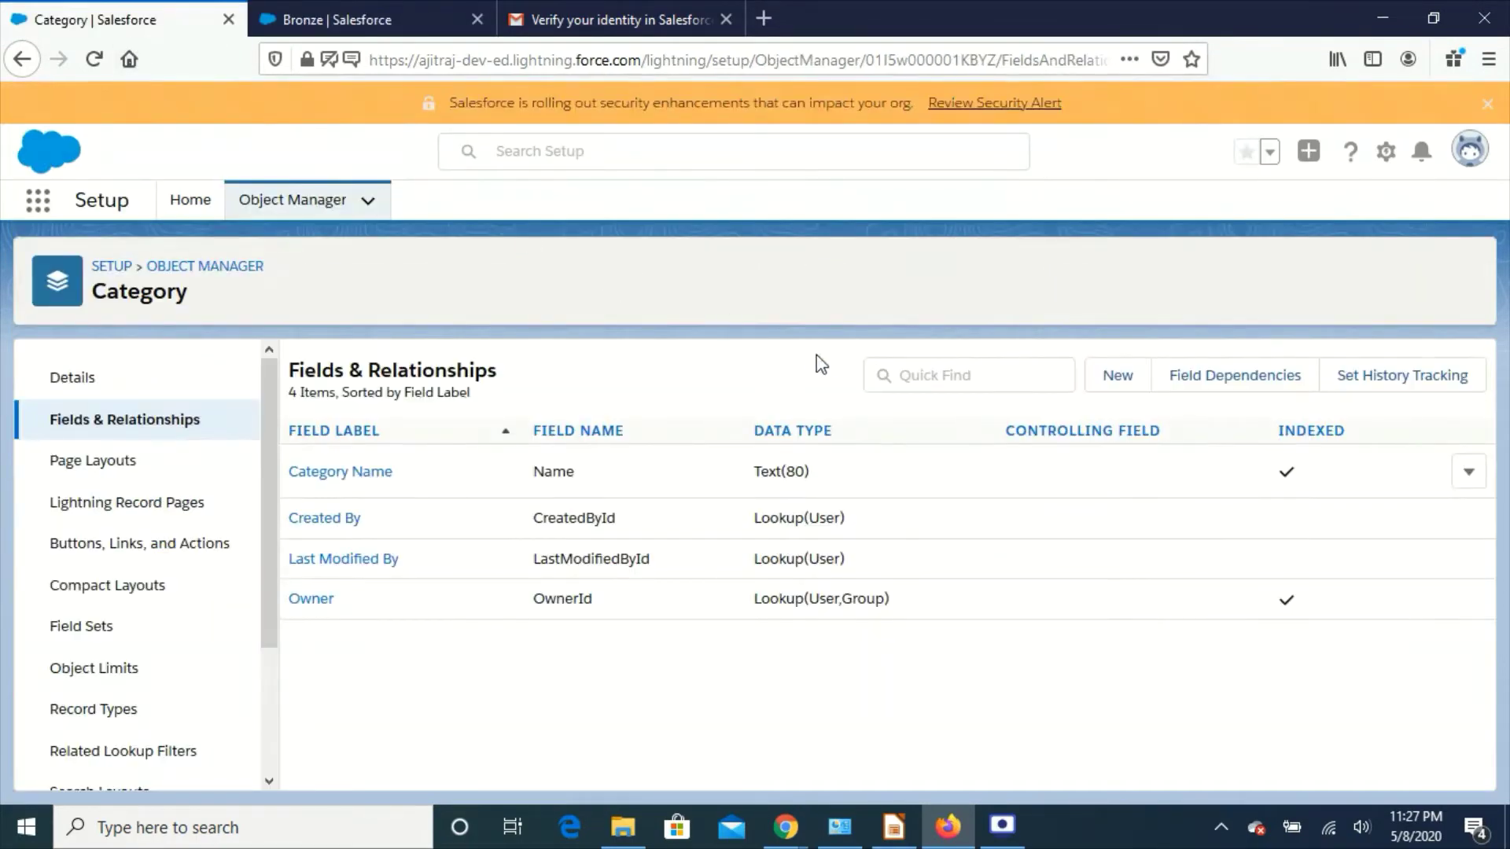
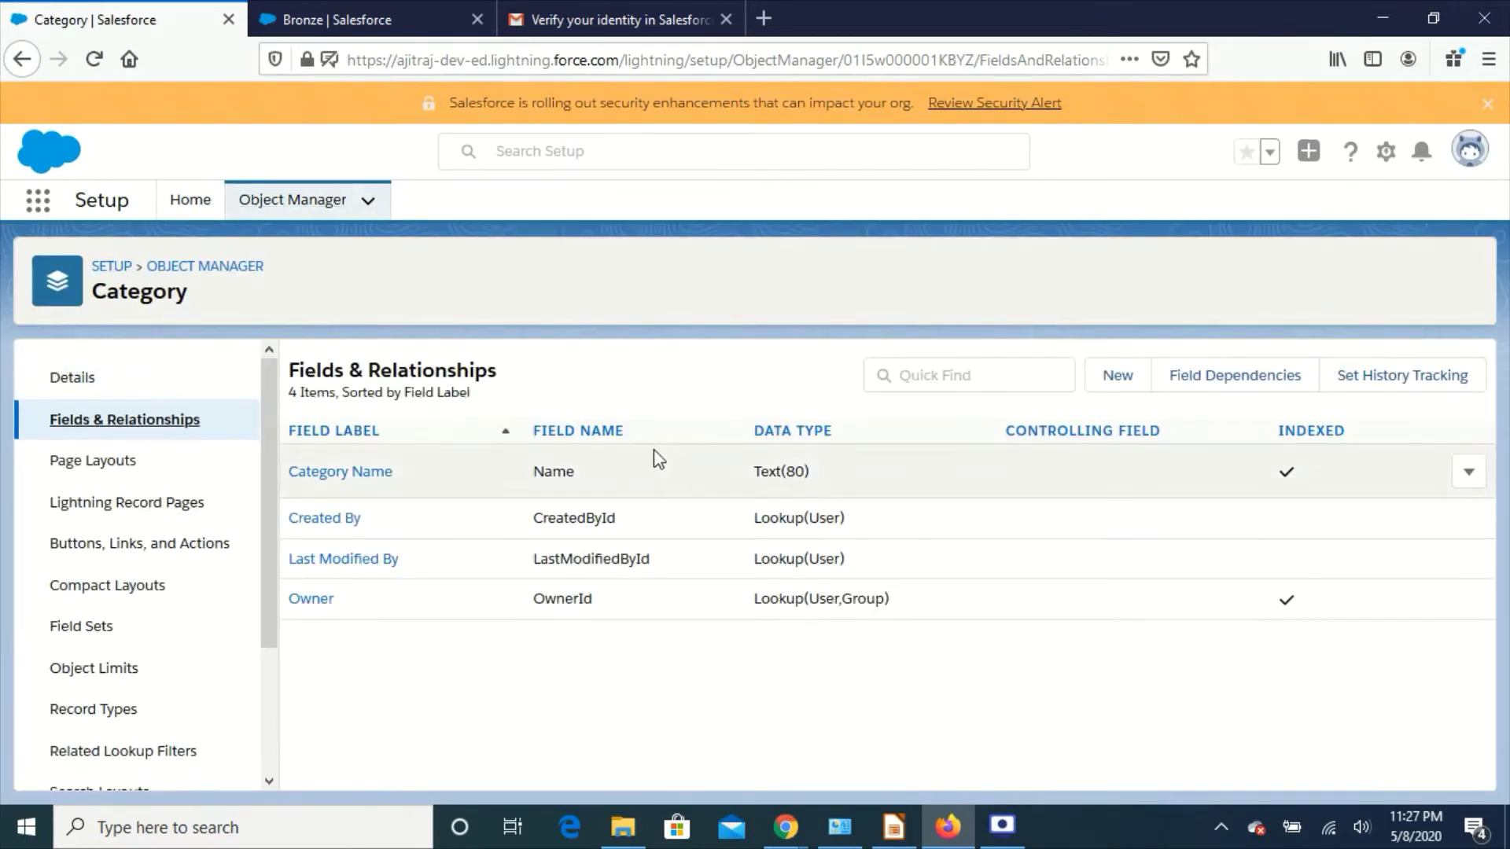
left_click(1116, 382)
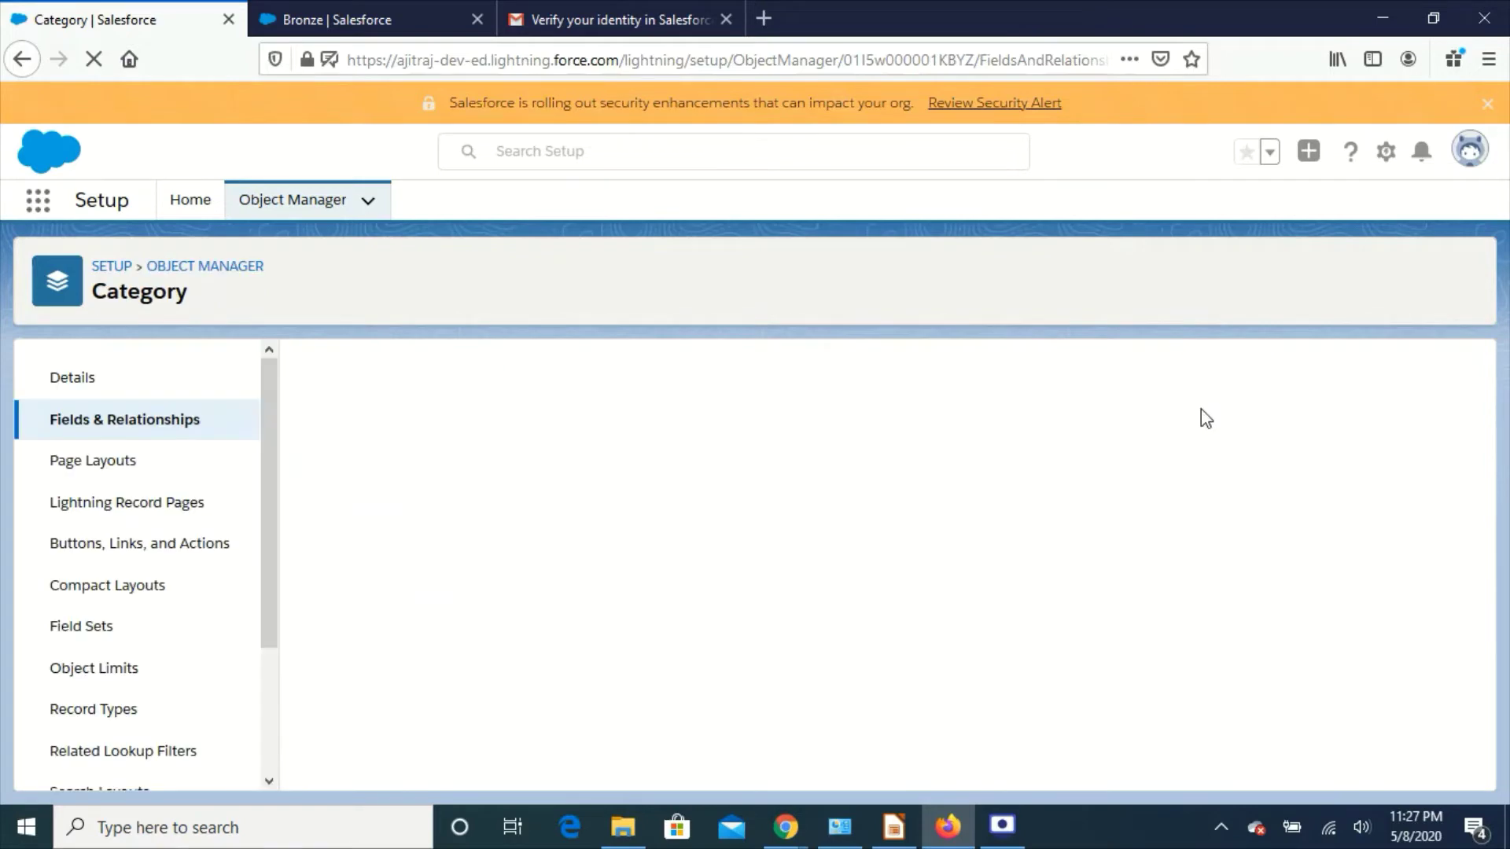
scroll(721, 573, "down", 4)
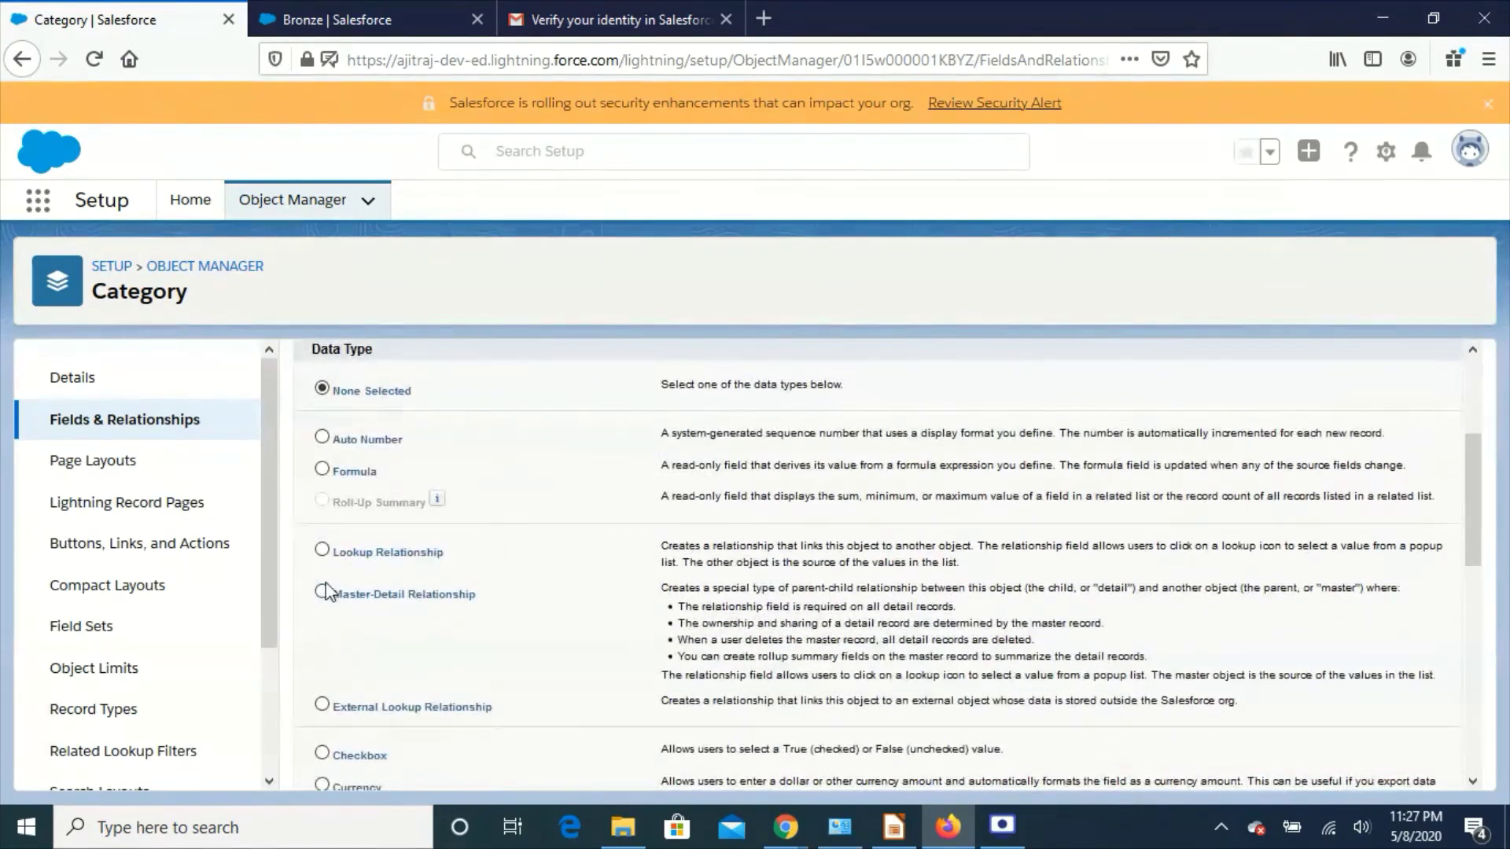
scroll(1147, 675, "up", 3)
left_click(1385, 481)
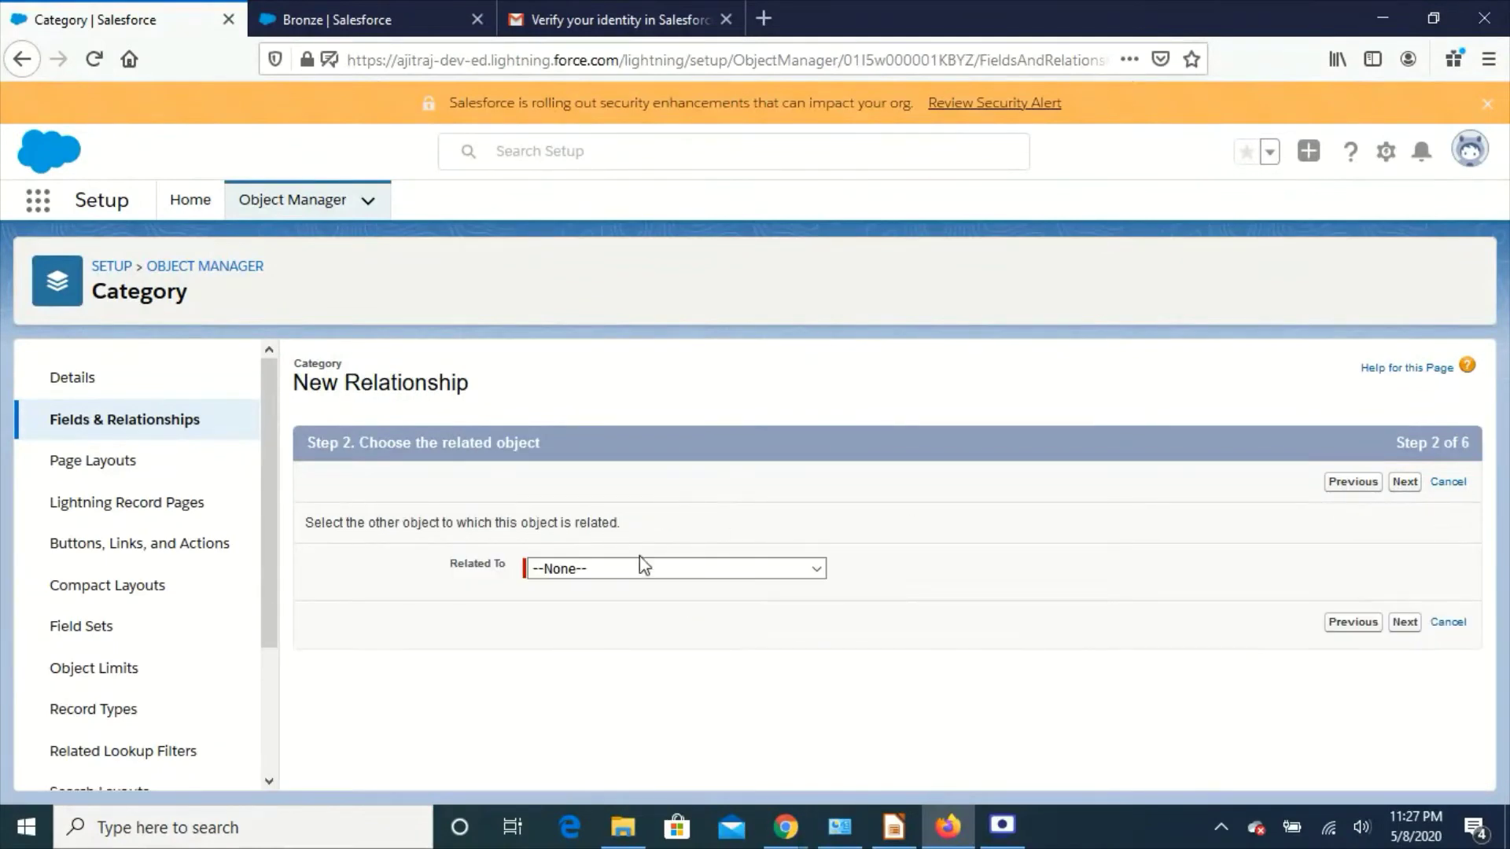
left_click(640, 568)
left_click(621, 126)
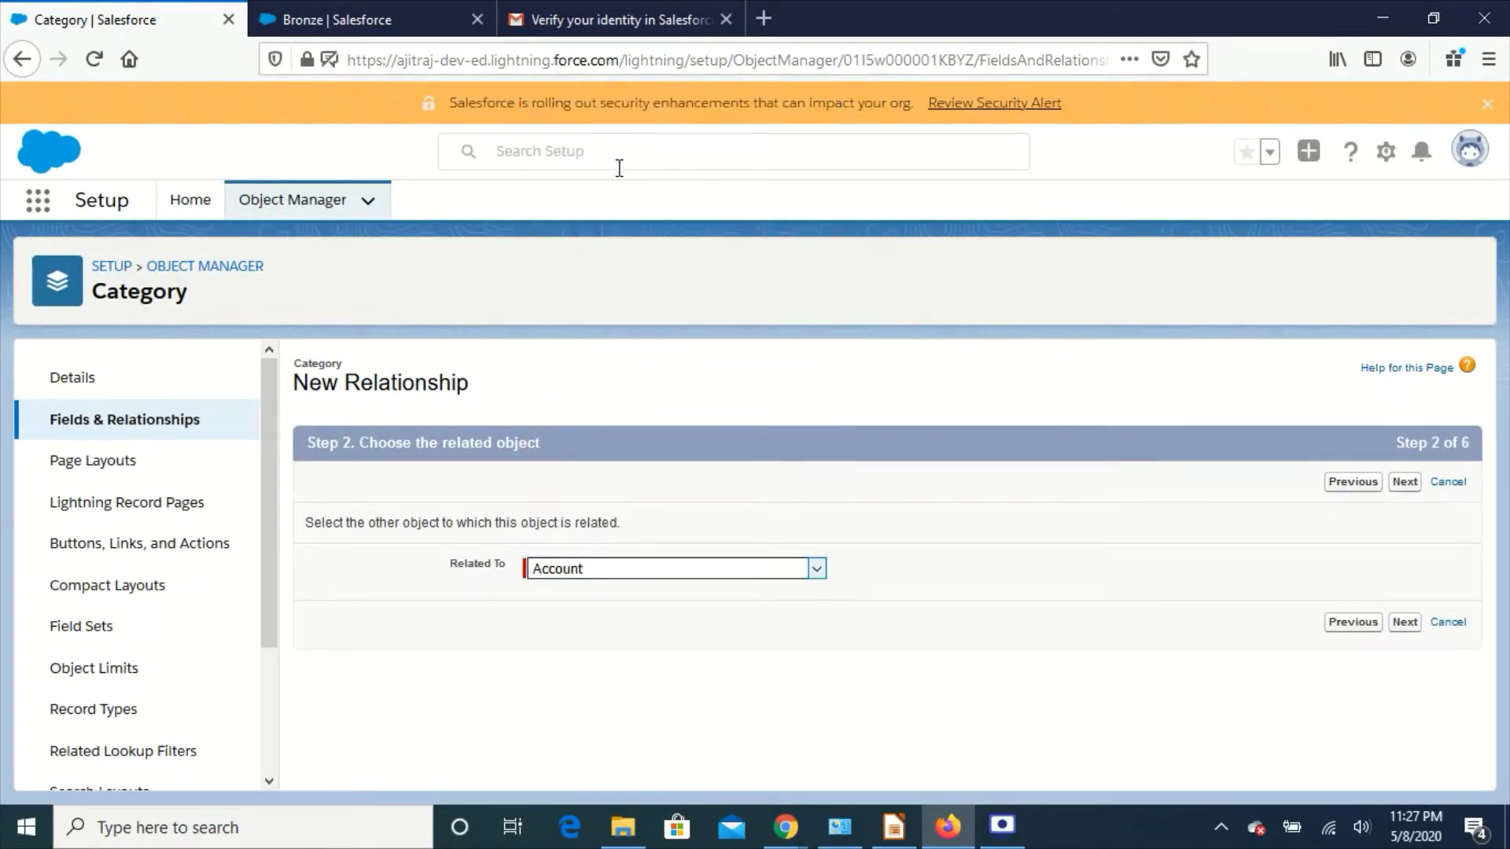
left_click(1404, 483)
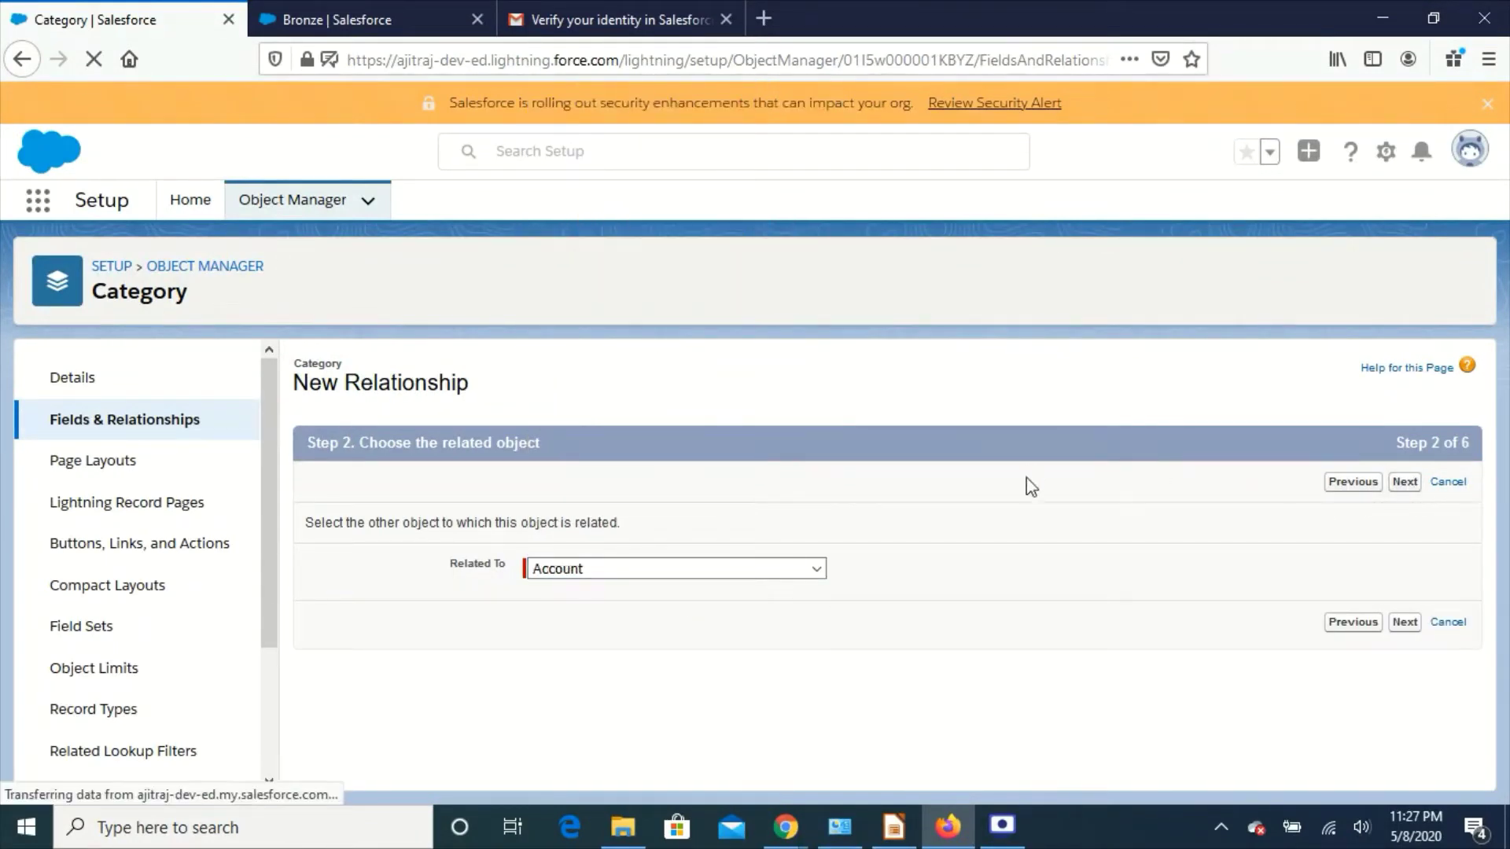
Step: Try to save the Account master-detail field with its default name, field-level security, page layout and related list settings
left_click(882, 590)
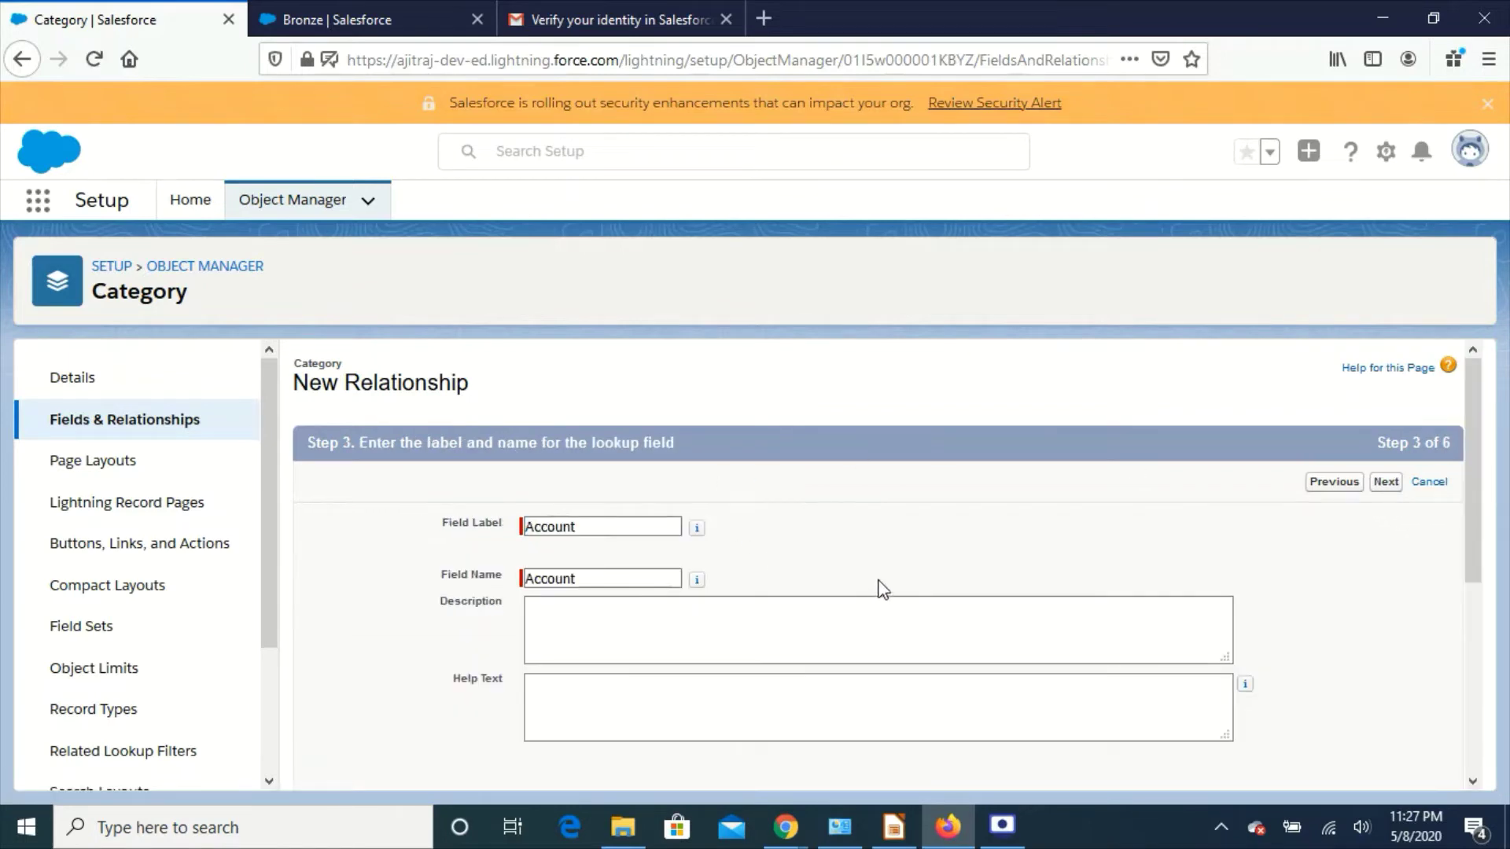
left_click(1384, 483)
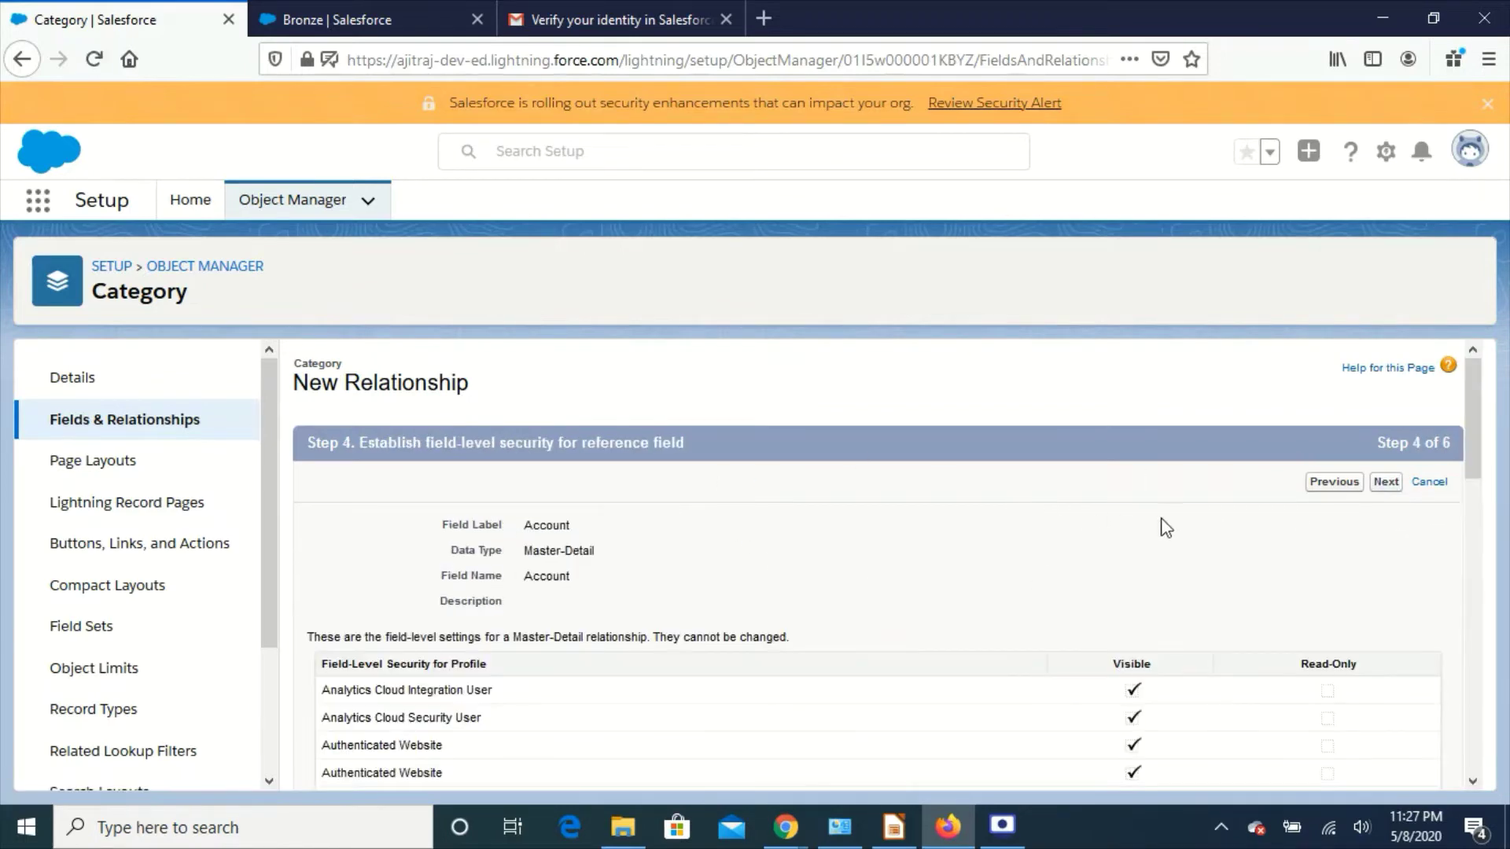
left_click(1385, 482)
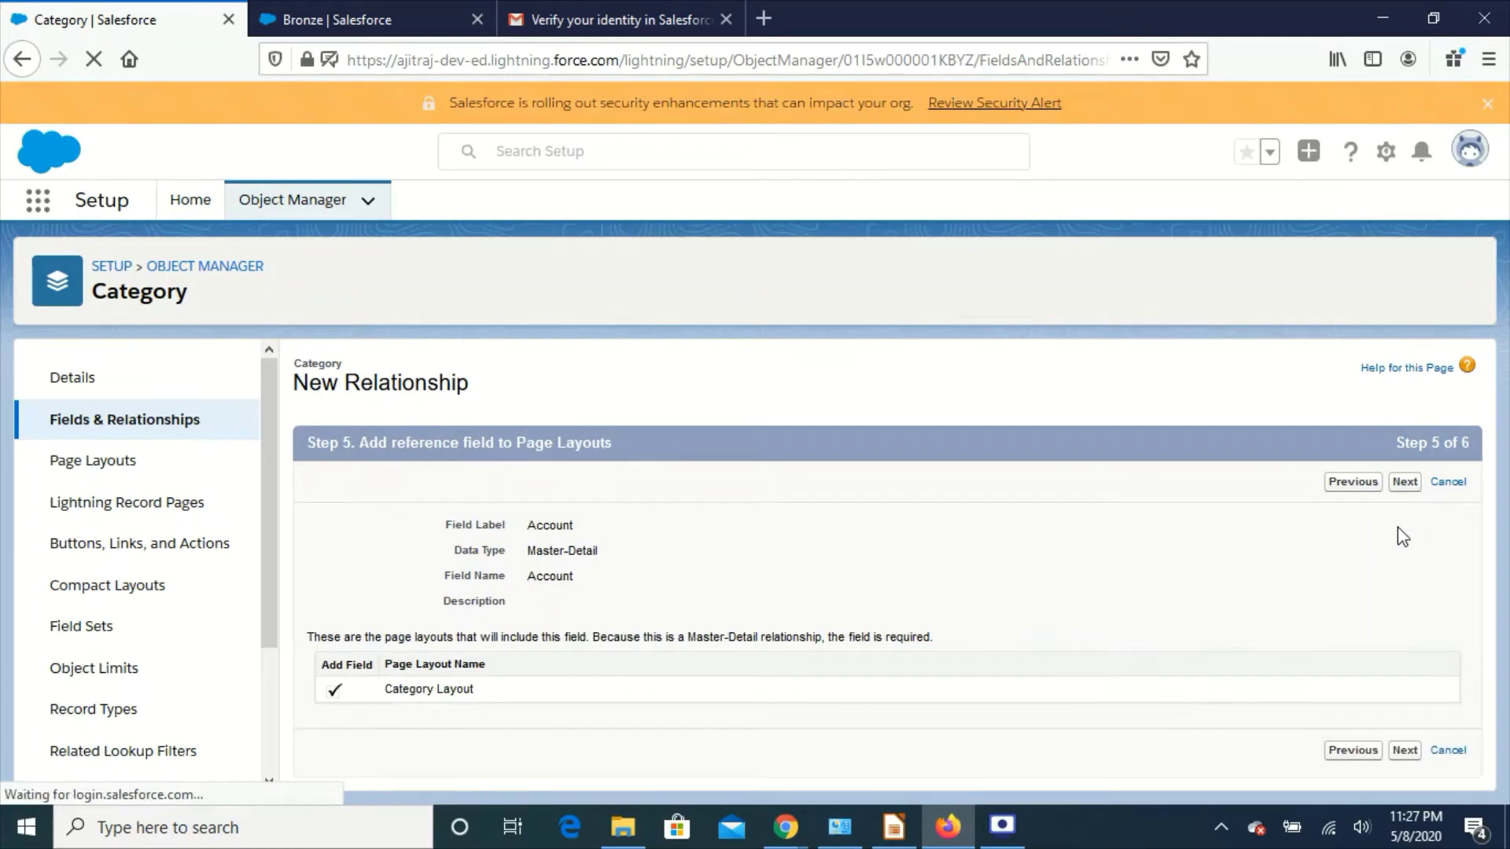
left_click(1405, 483)
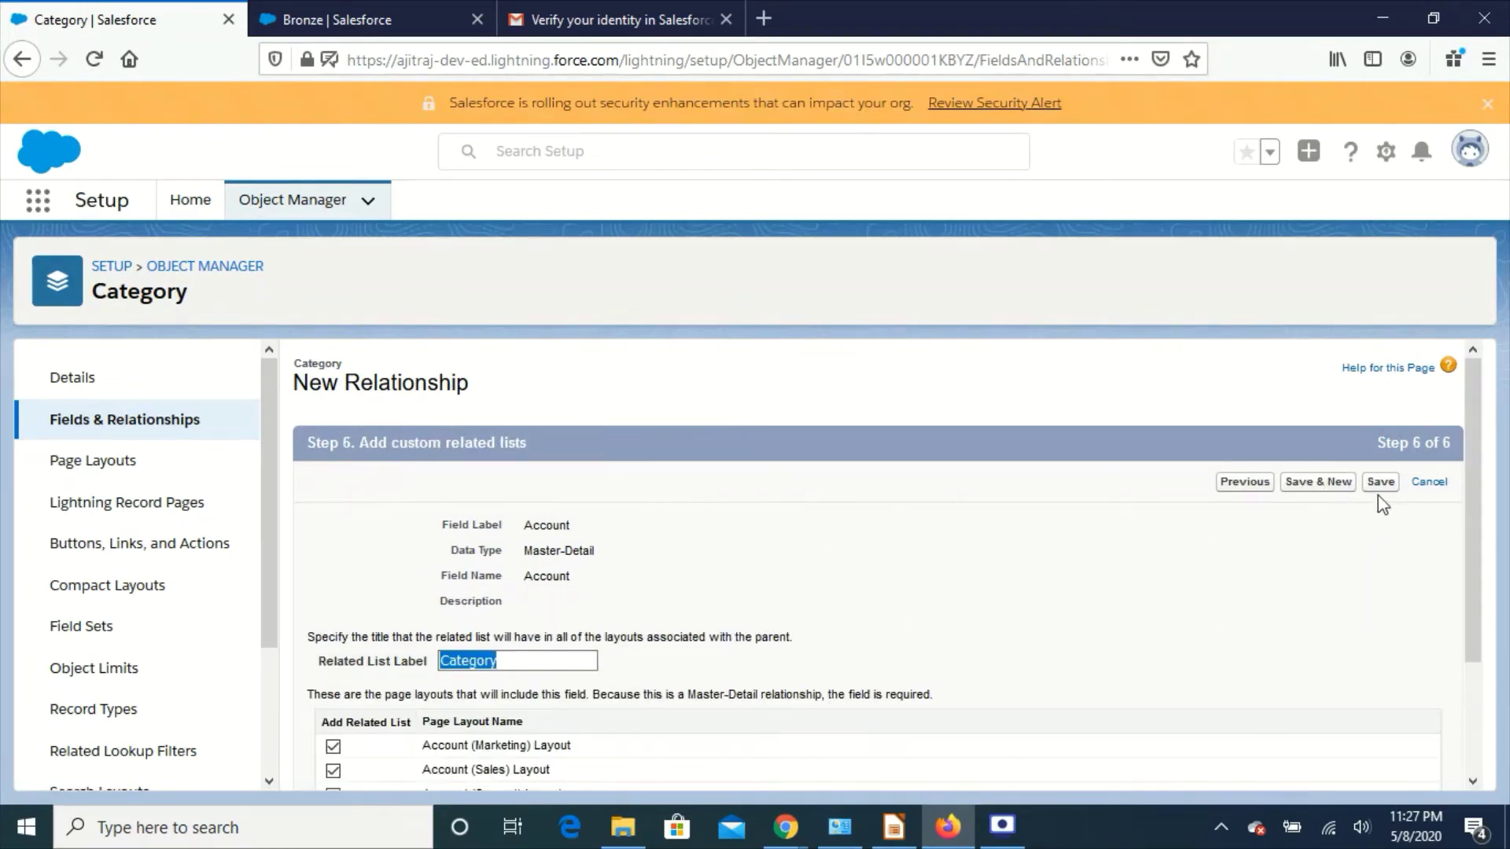
left_click(1381, 493)
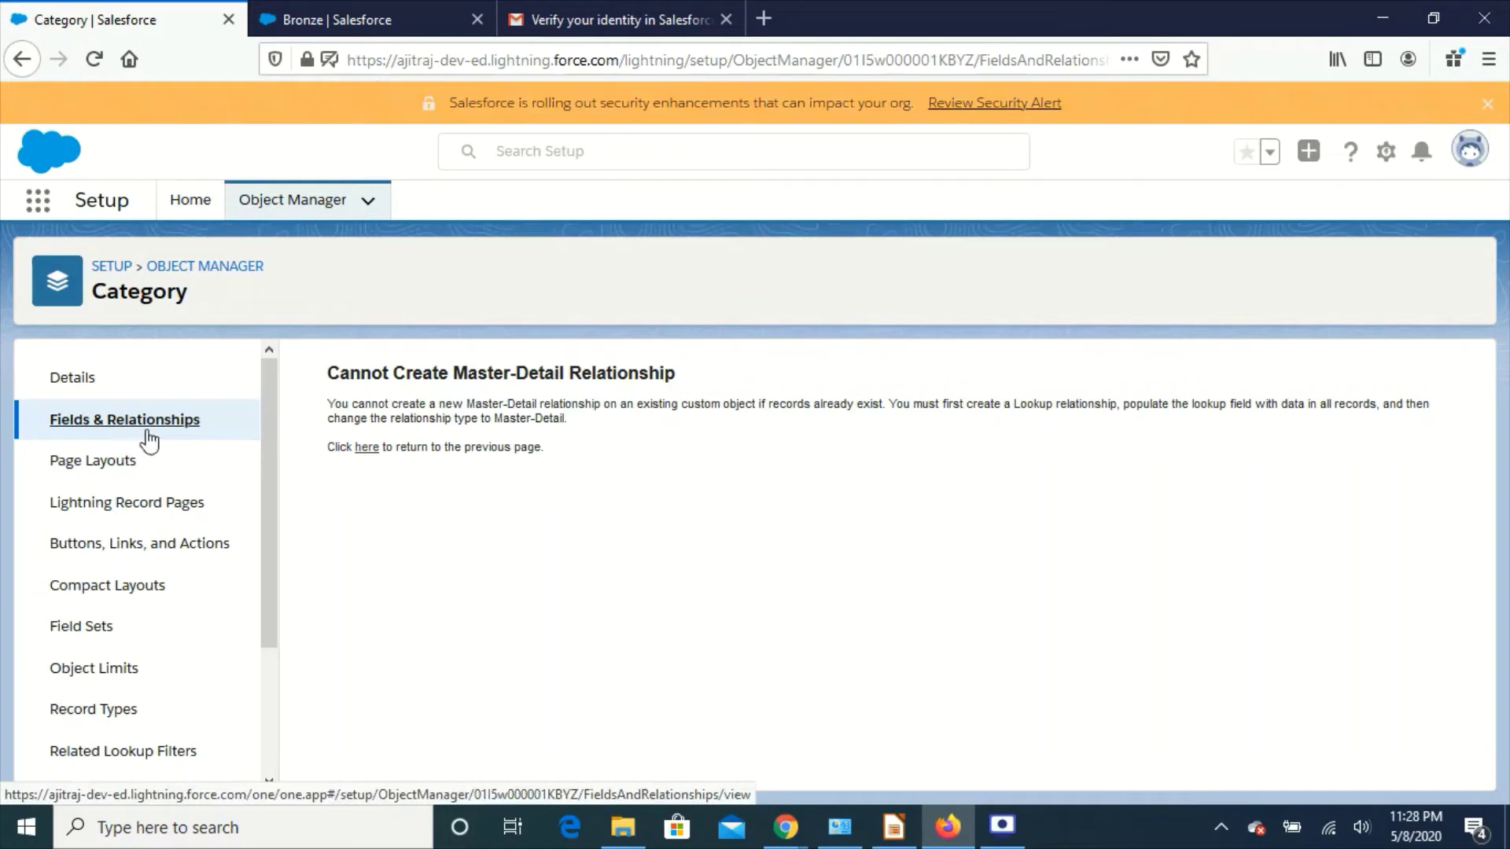
Step: Return to Category's Fields & Relationships and start a new Lookup Relationship field related to Account
left_click(124, 432)
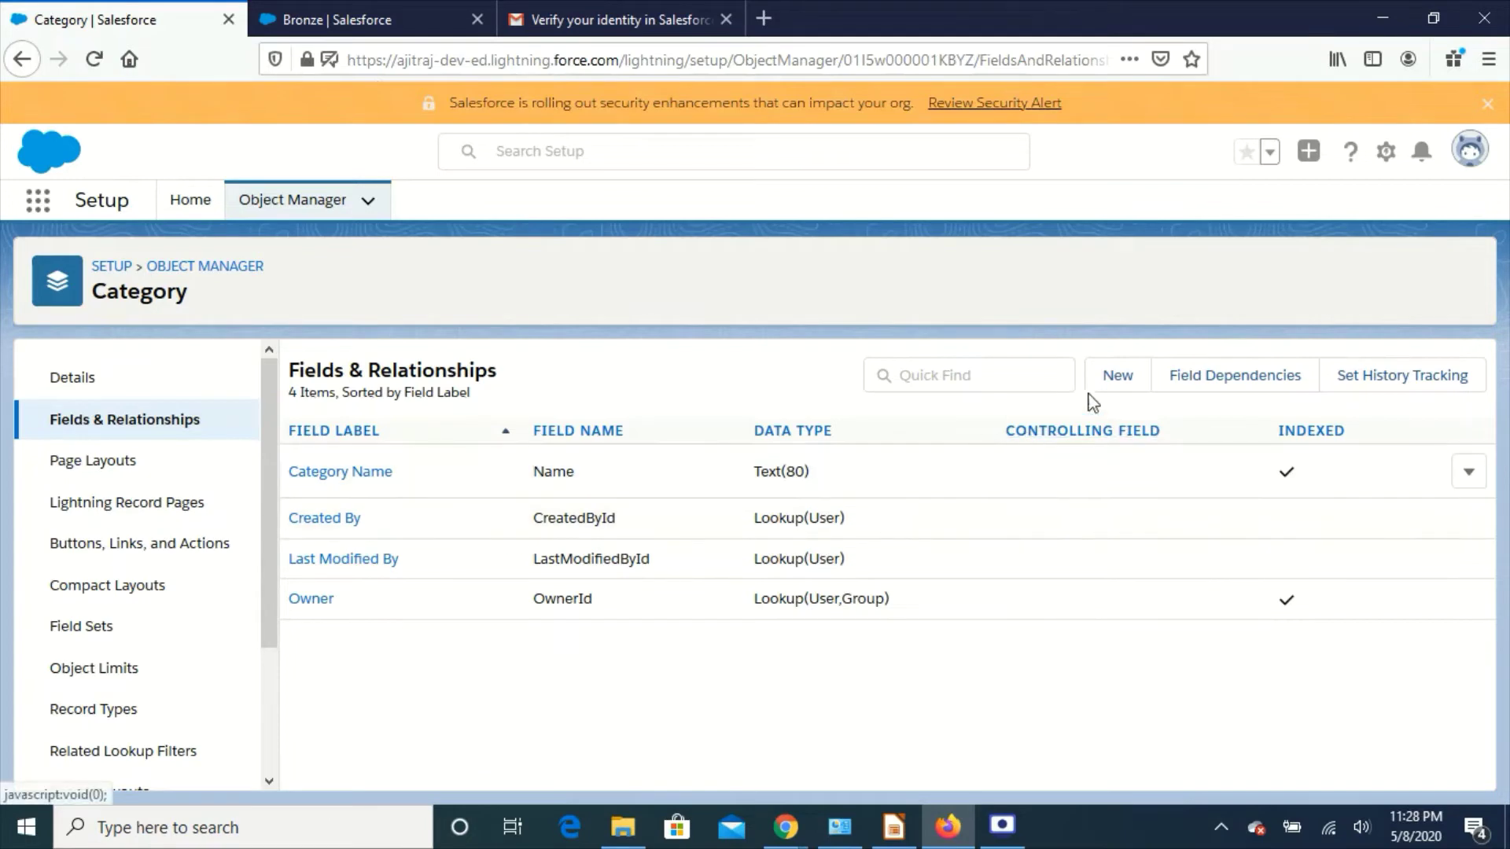
left_click(1121, 385)
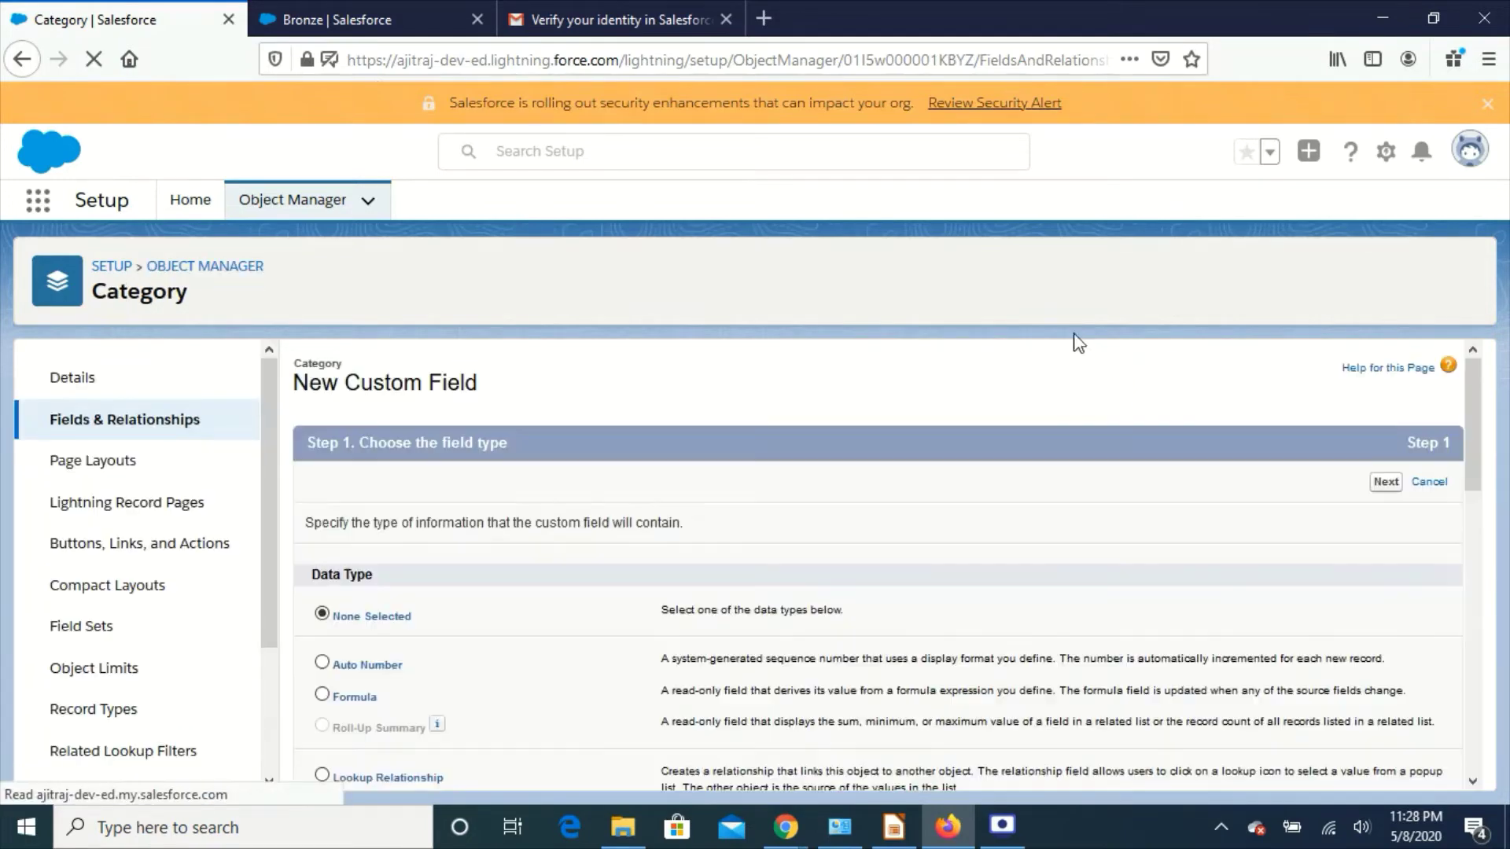
scroll(578, 648, "down", 3)
left_click(323, 662)
left_click(1389, 372)
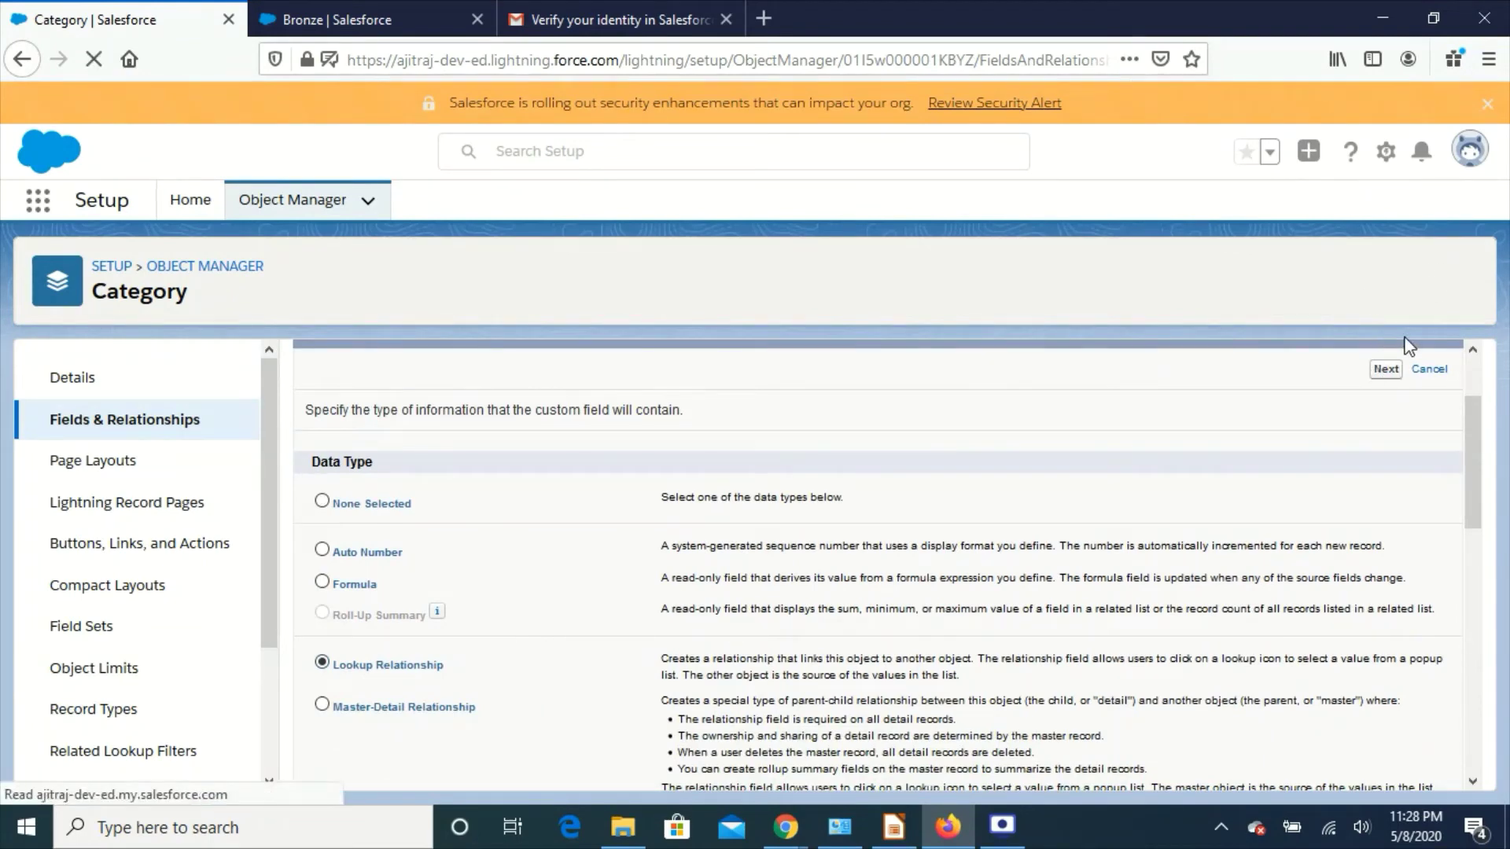
left_click(613, 570)
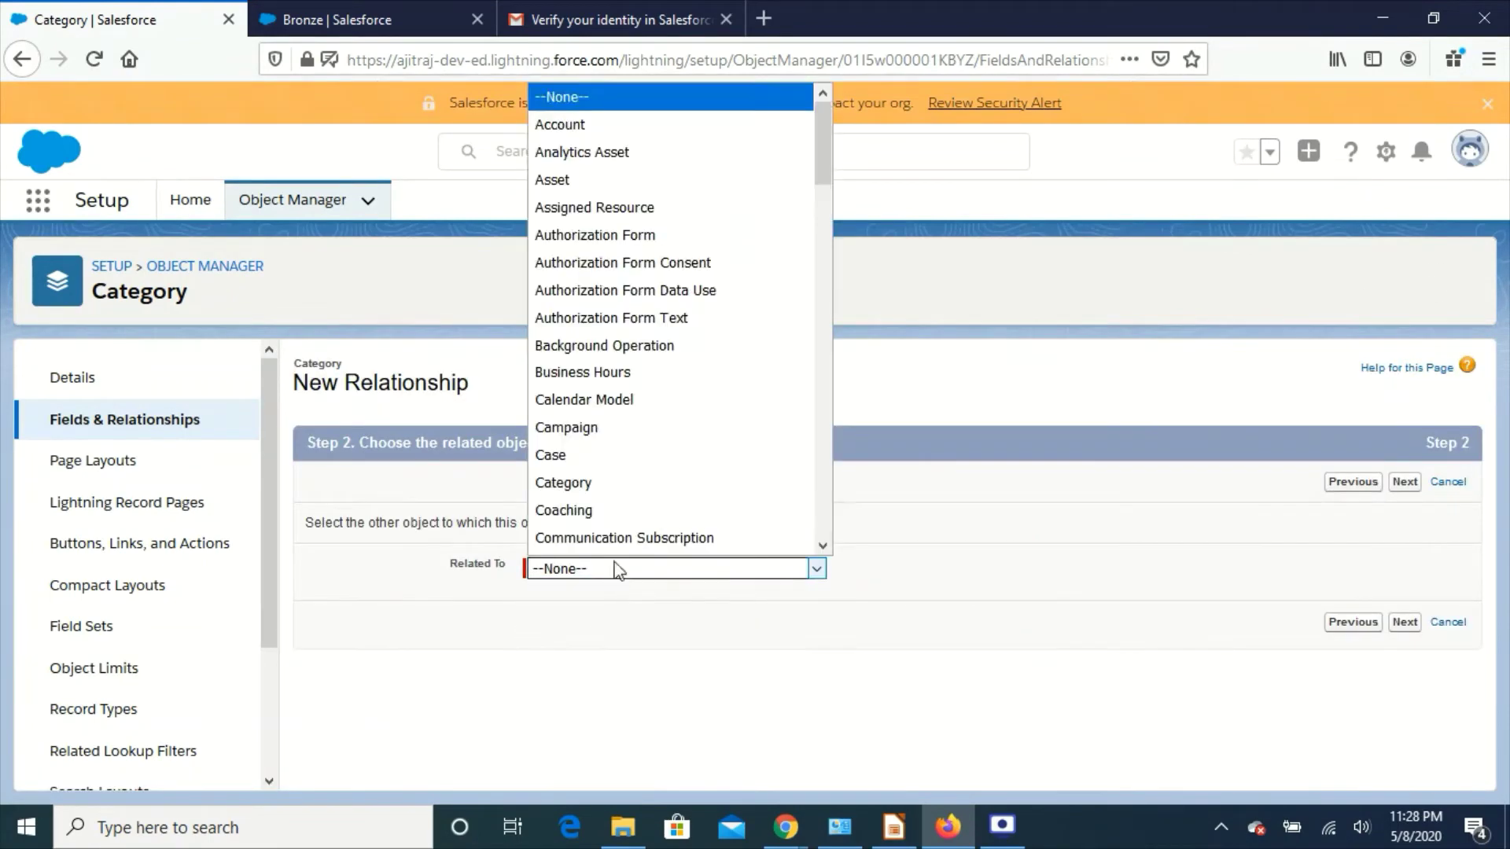
left_click(610, 129)
Step: Accept the Account lookup field's default name, field-level security, page layout and related list settings, and save it
left_click(1400, 483)
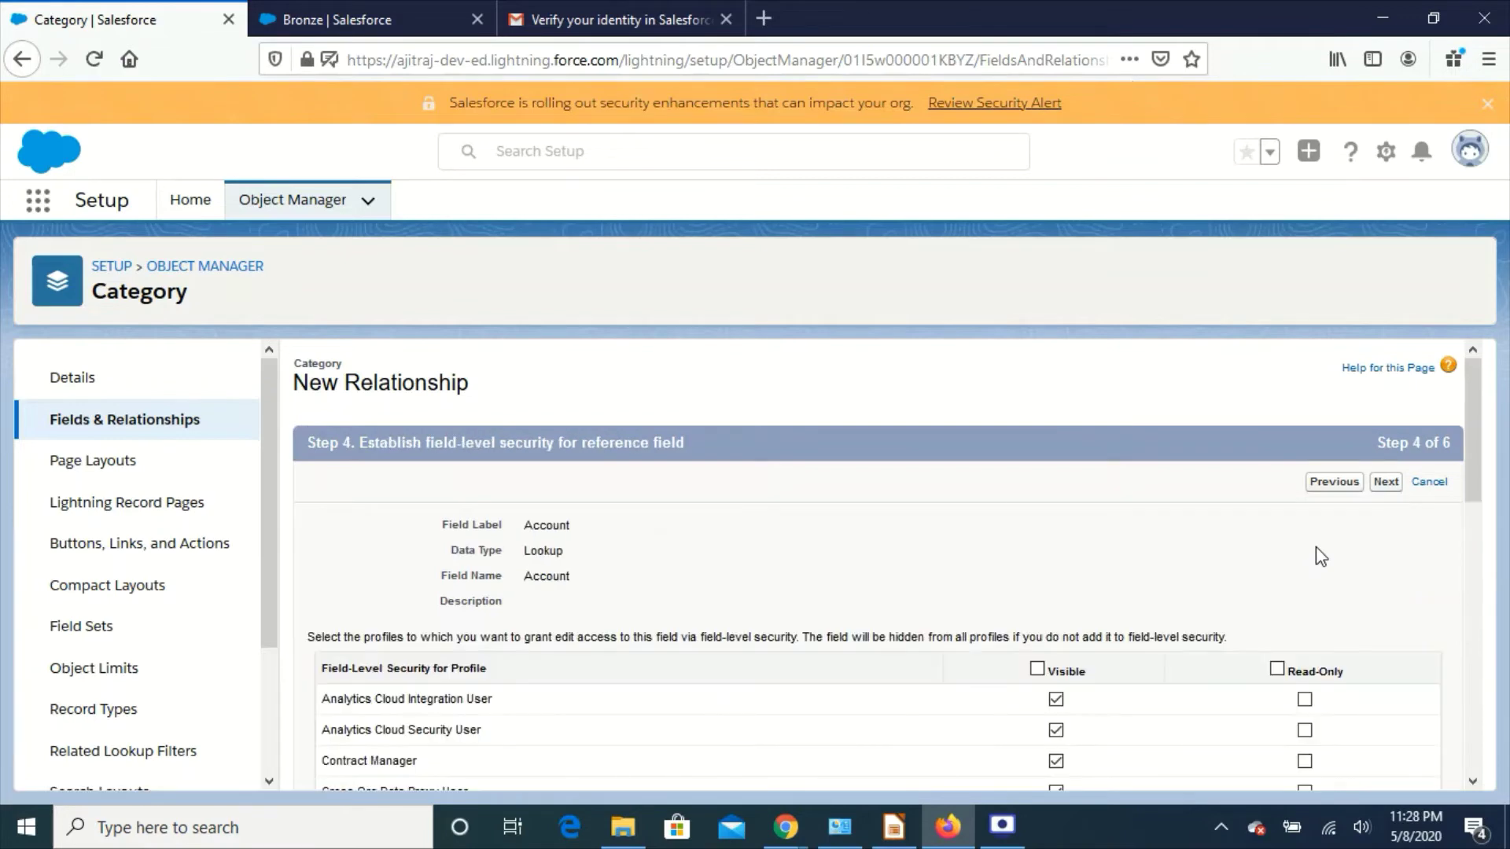
left_click(1387, 484)
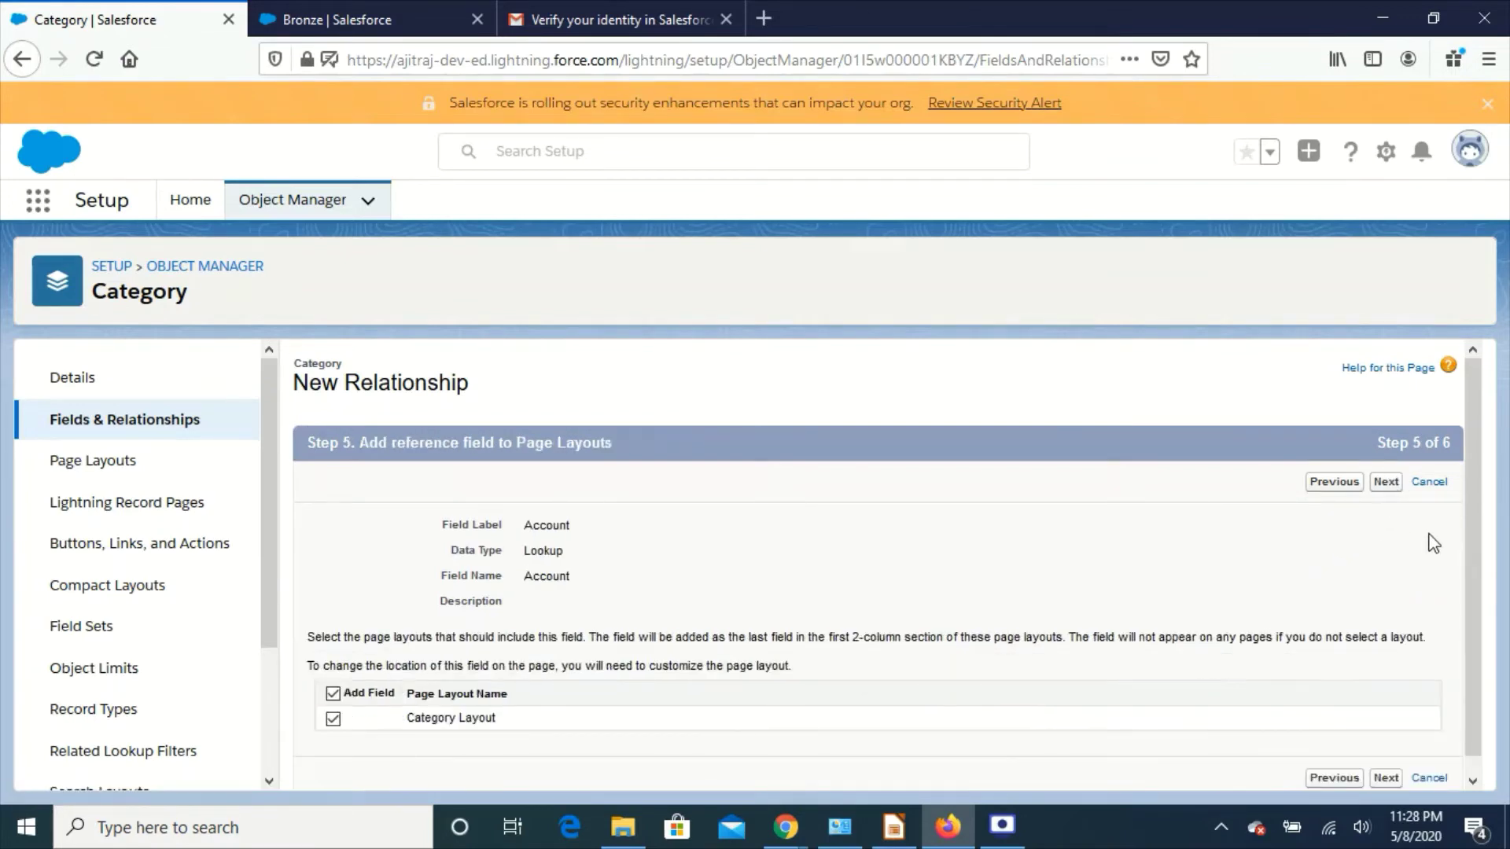
left_click(1387, 483)
left_click(1384, 483)
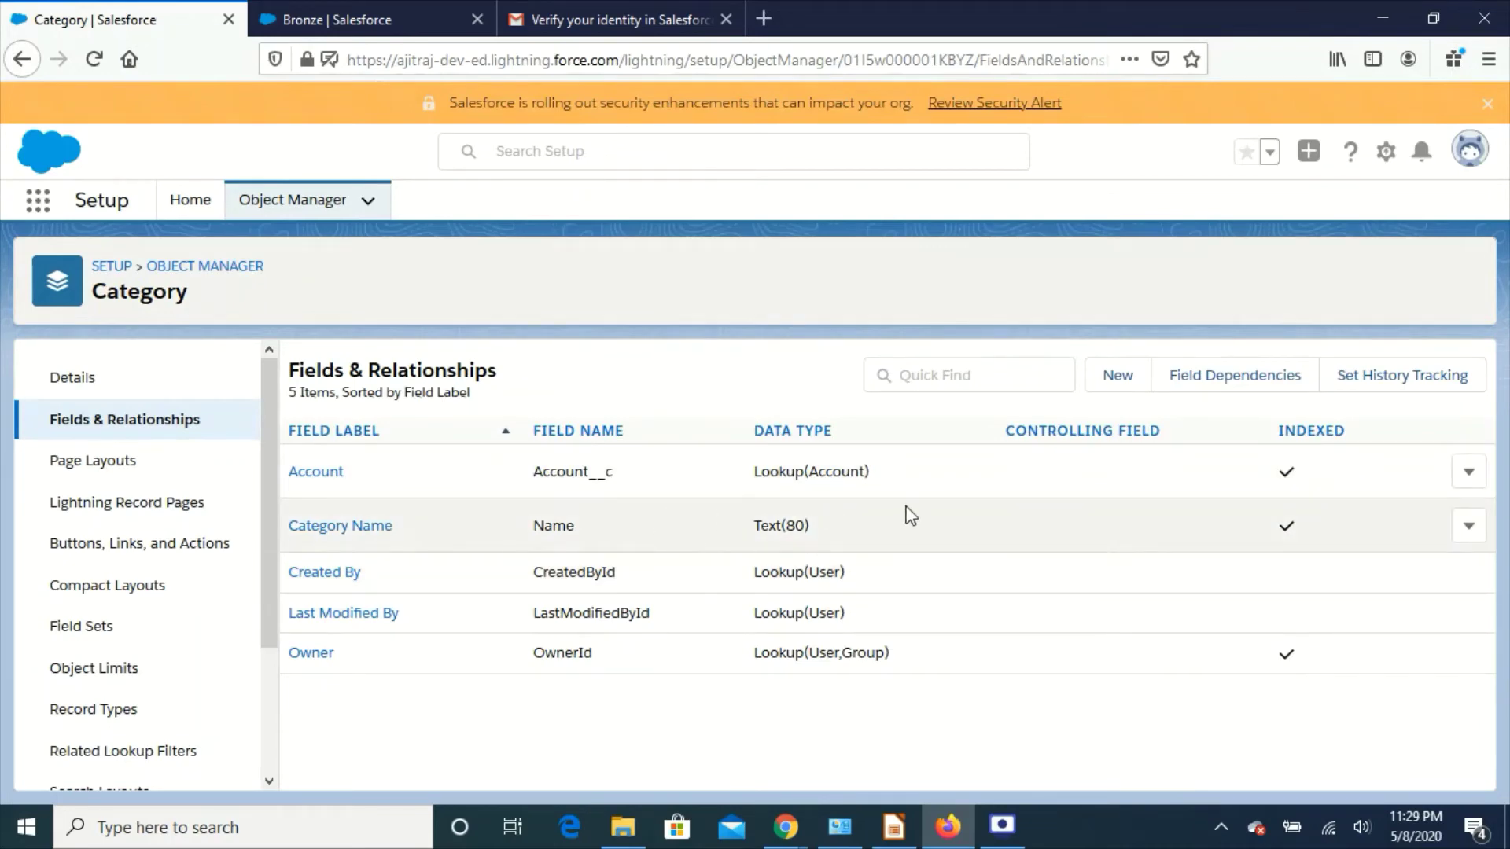
Step: Assign the account Burlington Textiles Corp of America to the Bronze category record and save it
left_click(381, 22)
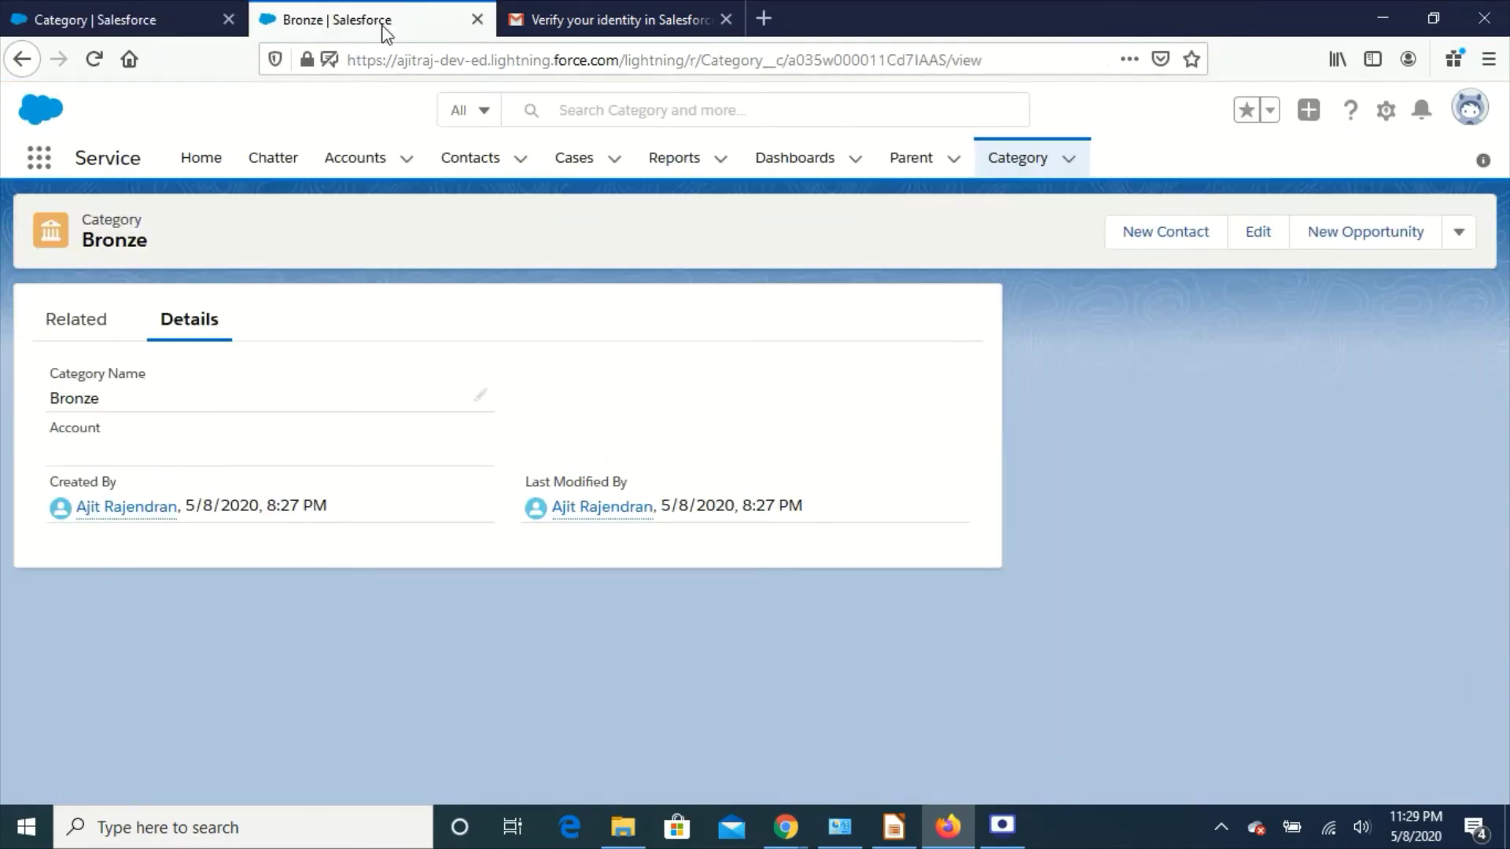
left_click(94, 59)
left_click(1264, 243)
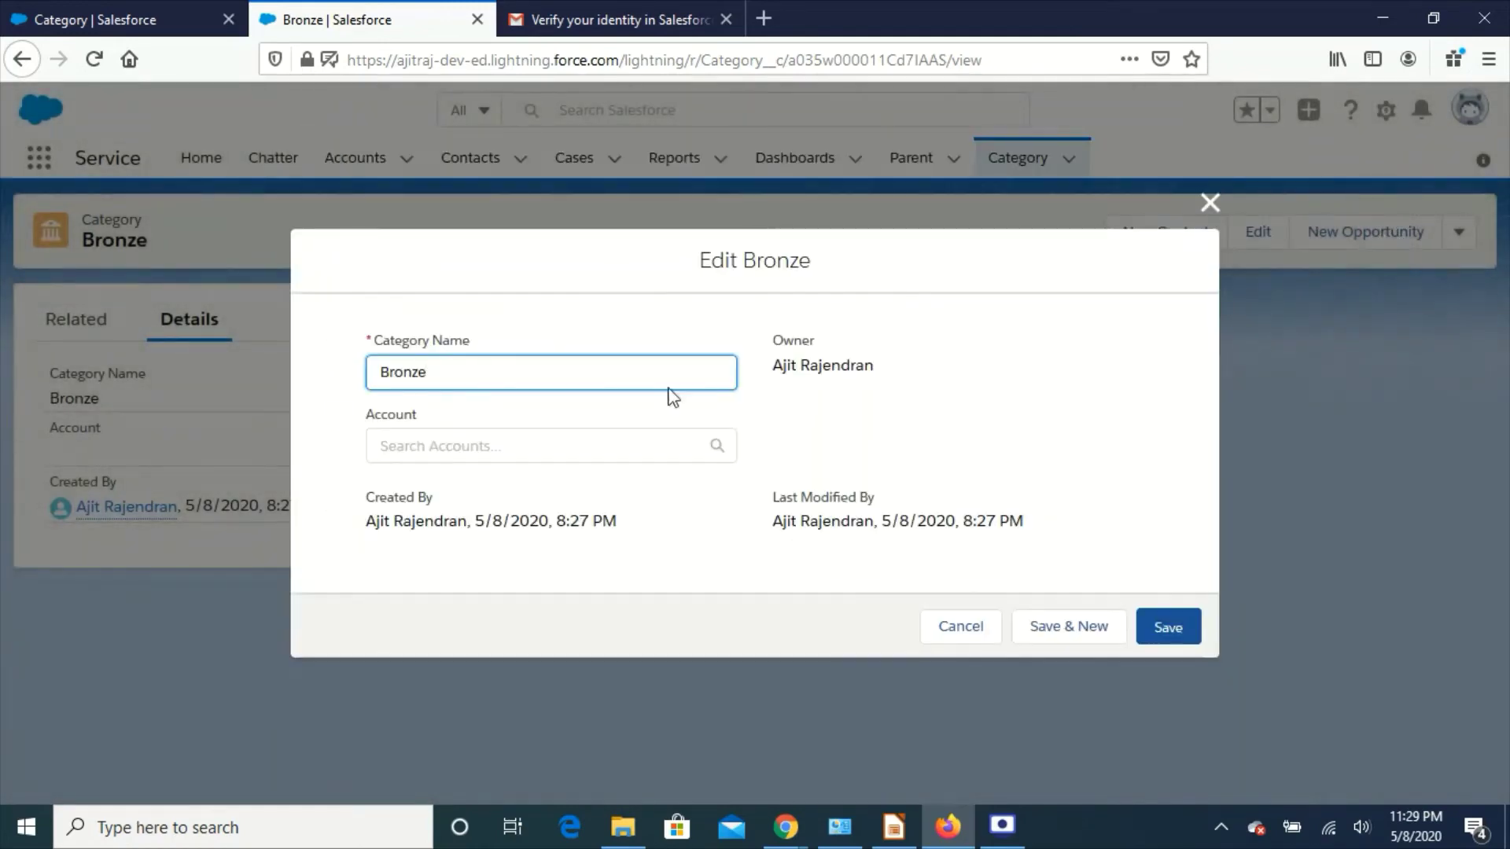
left_click(480, 439)
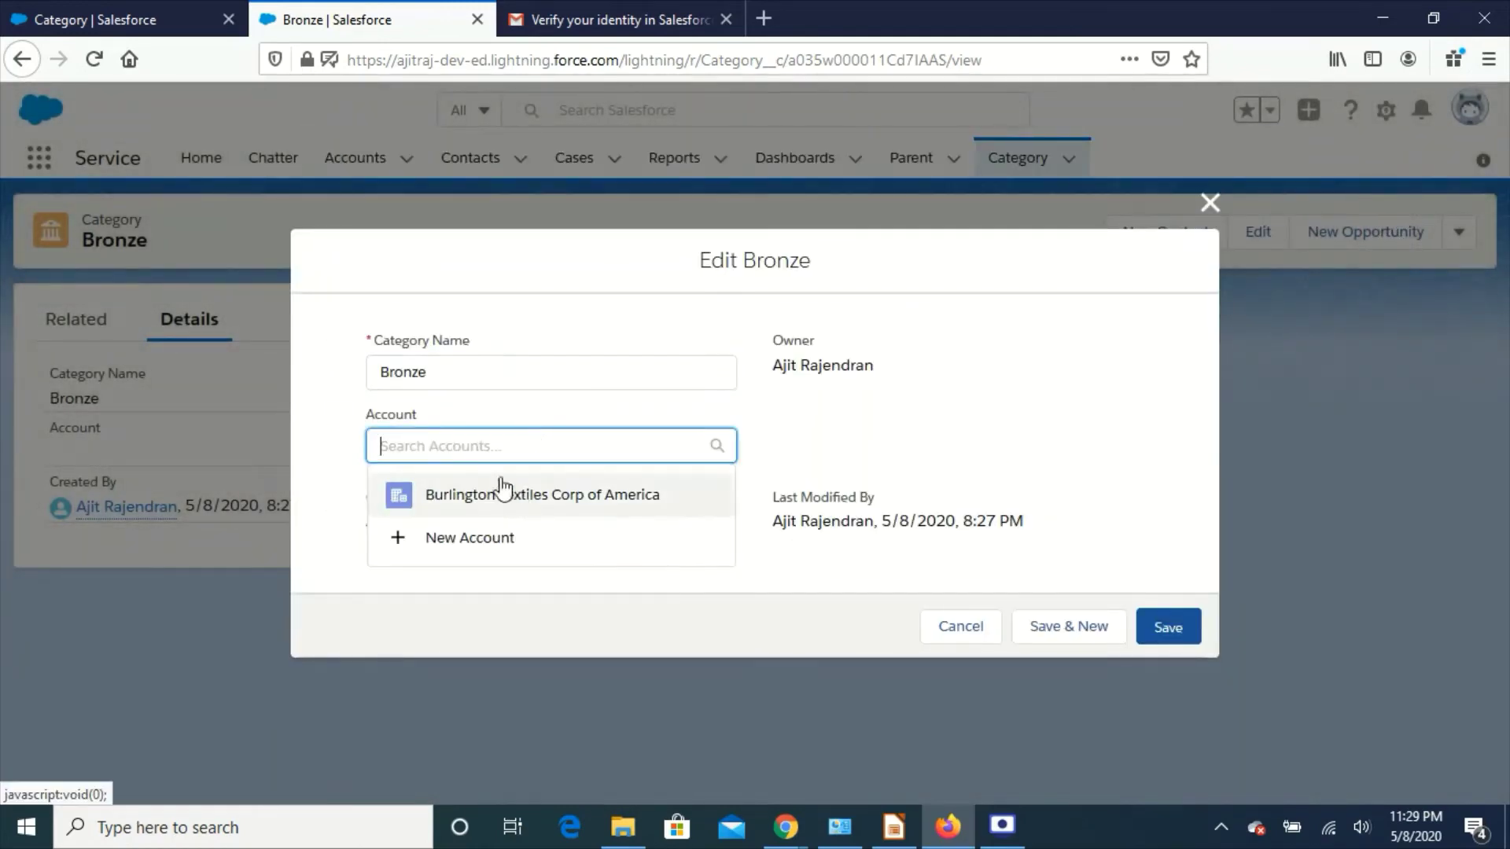
left_click(502, 491)
left_click(1164, 636)
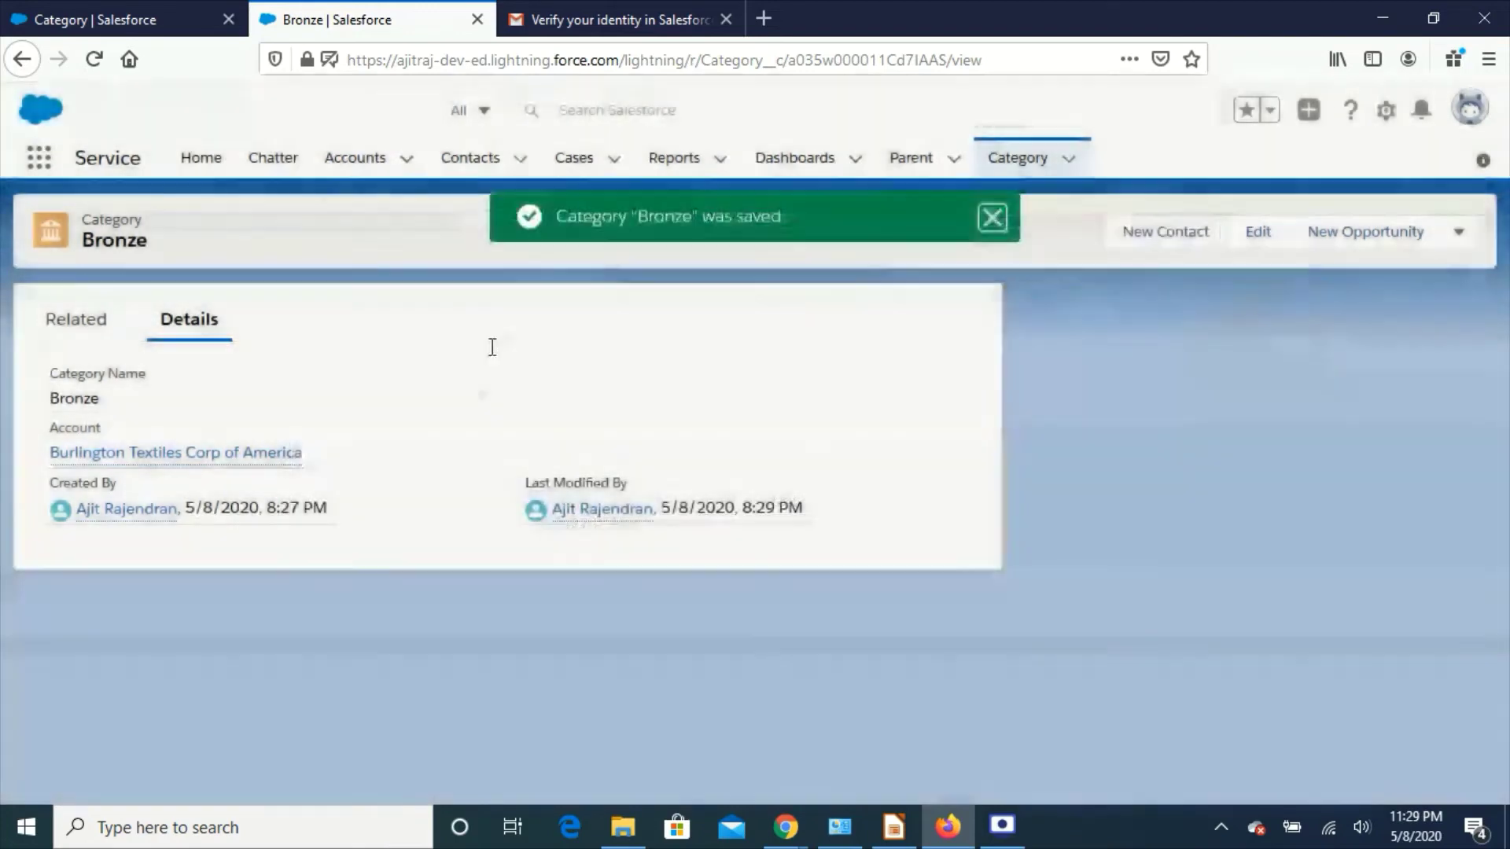
Step: Open the Silver category record, set its Account to Burlington Textiles Corp of America and save it
left_click(1014, 158)
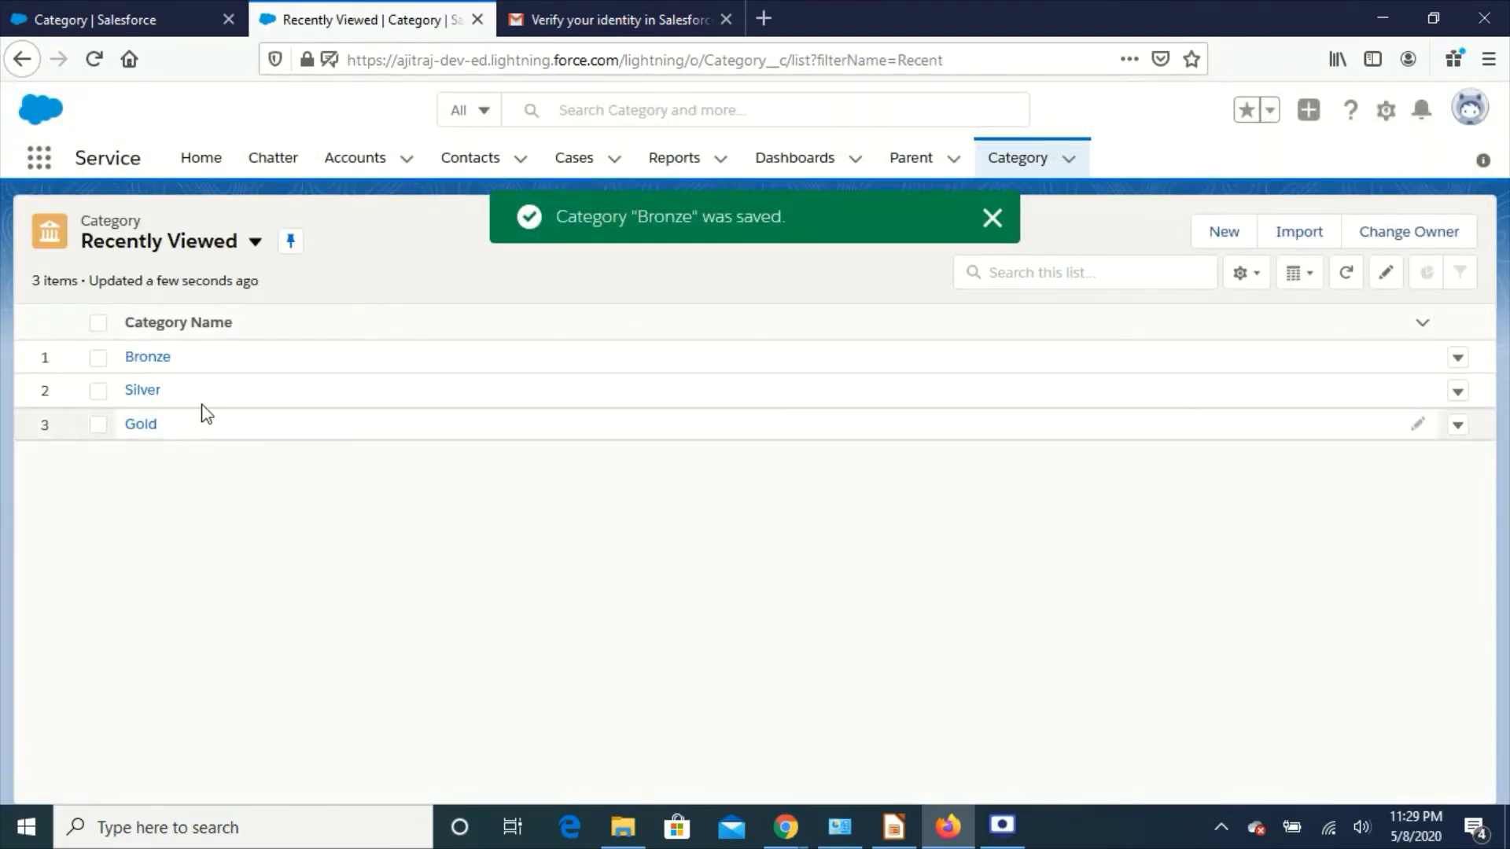
left_click(142, 390)
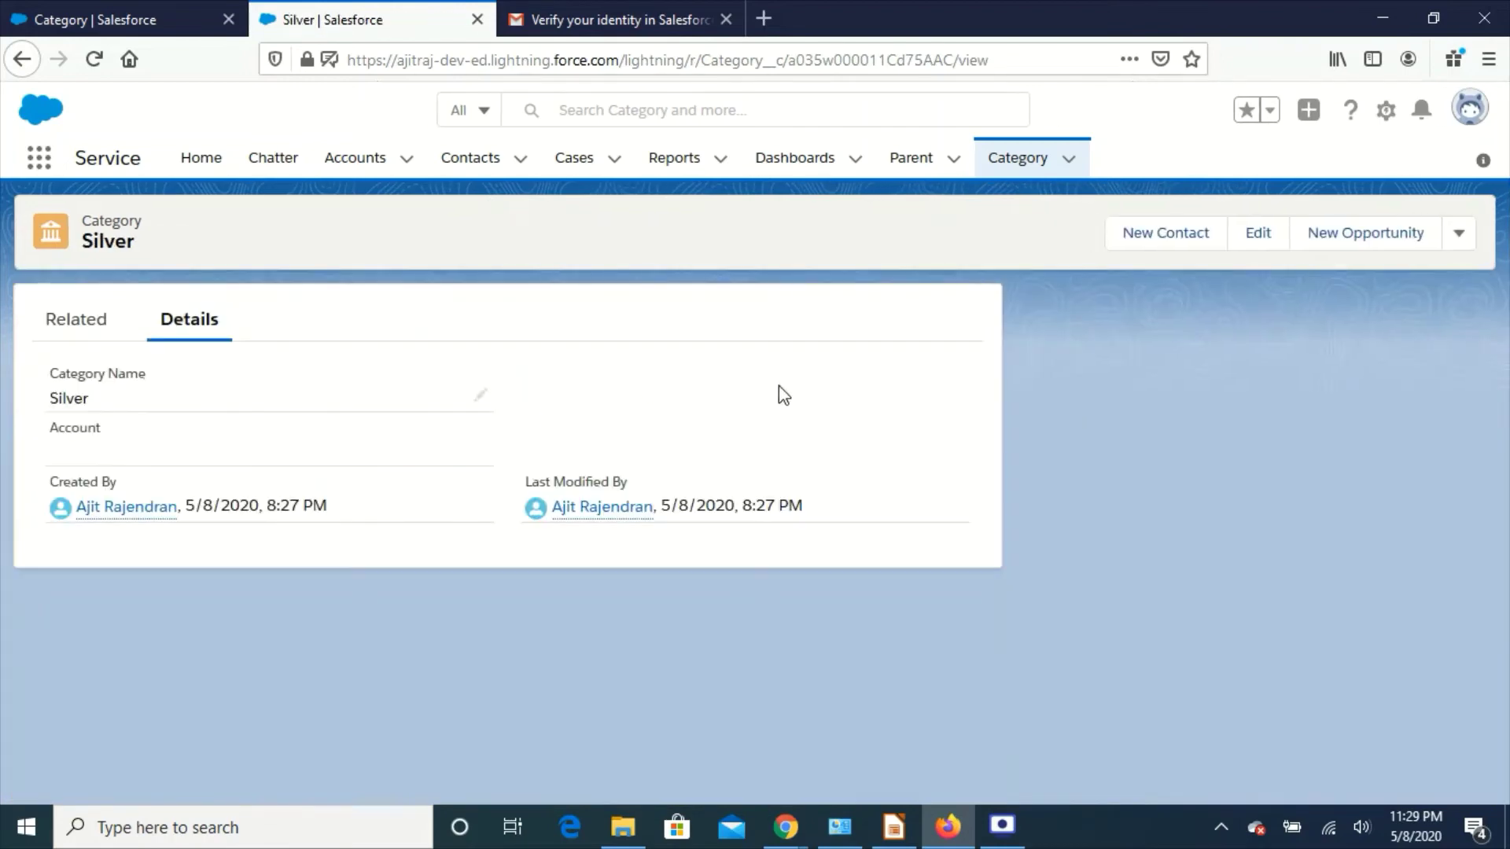
double_click(396, 446)
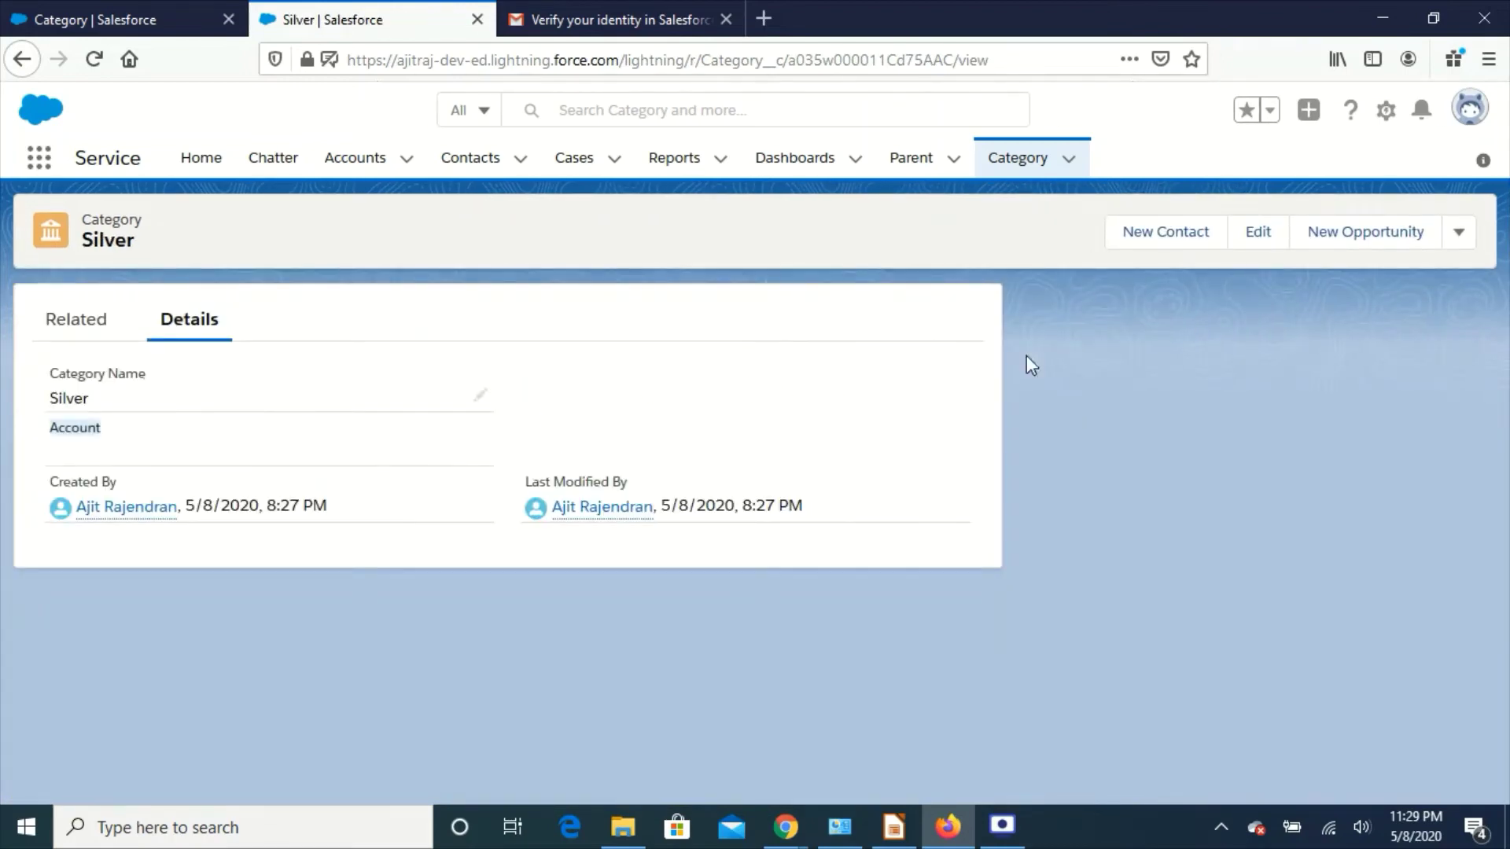
left_click(1249, 234)
left_click(539, 446)
left_click(539, 500)
left_click(1167, 635)
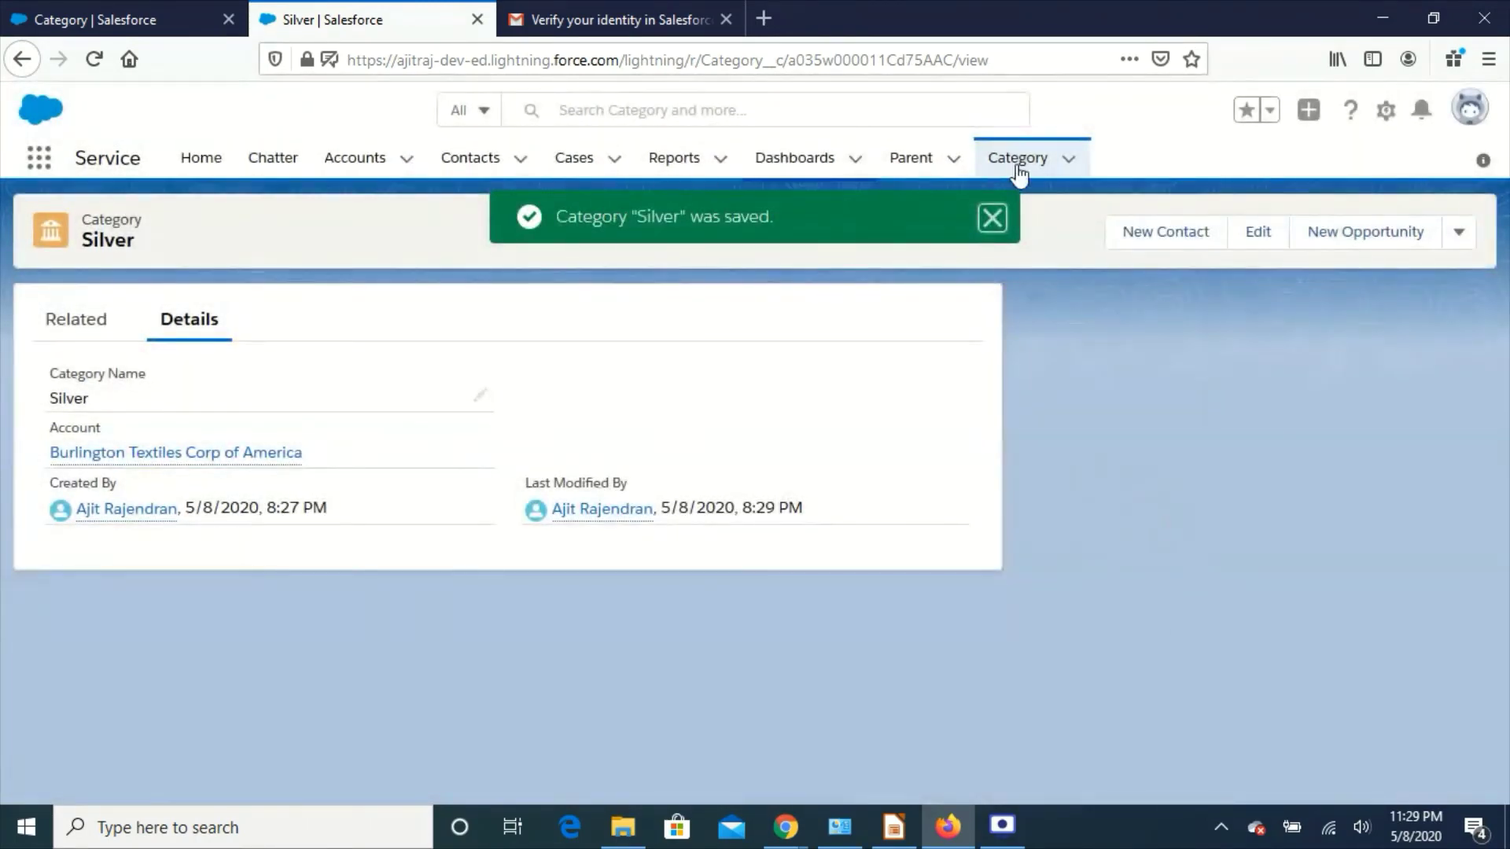
Step: Open the Gold category record, set its Account to Burlington Textiles Corp of America and save it
left_click(1016, 167)
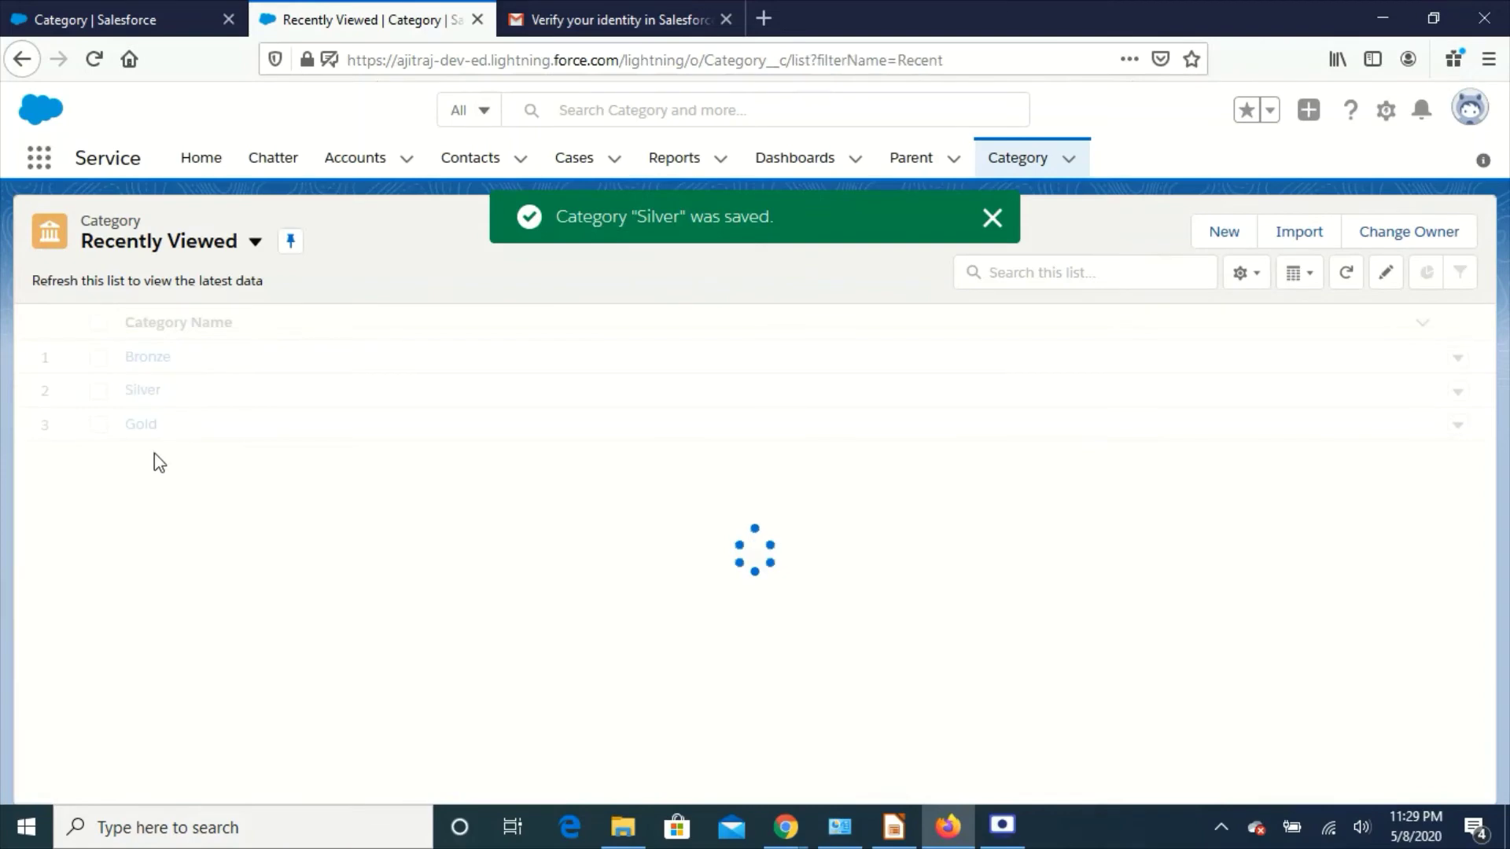
left_click(148, 427)
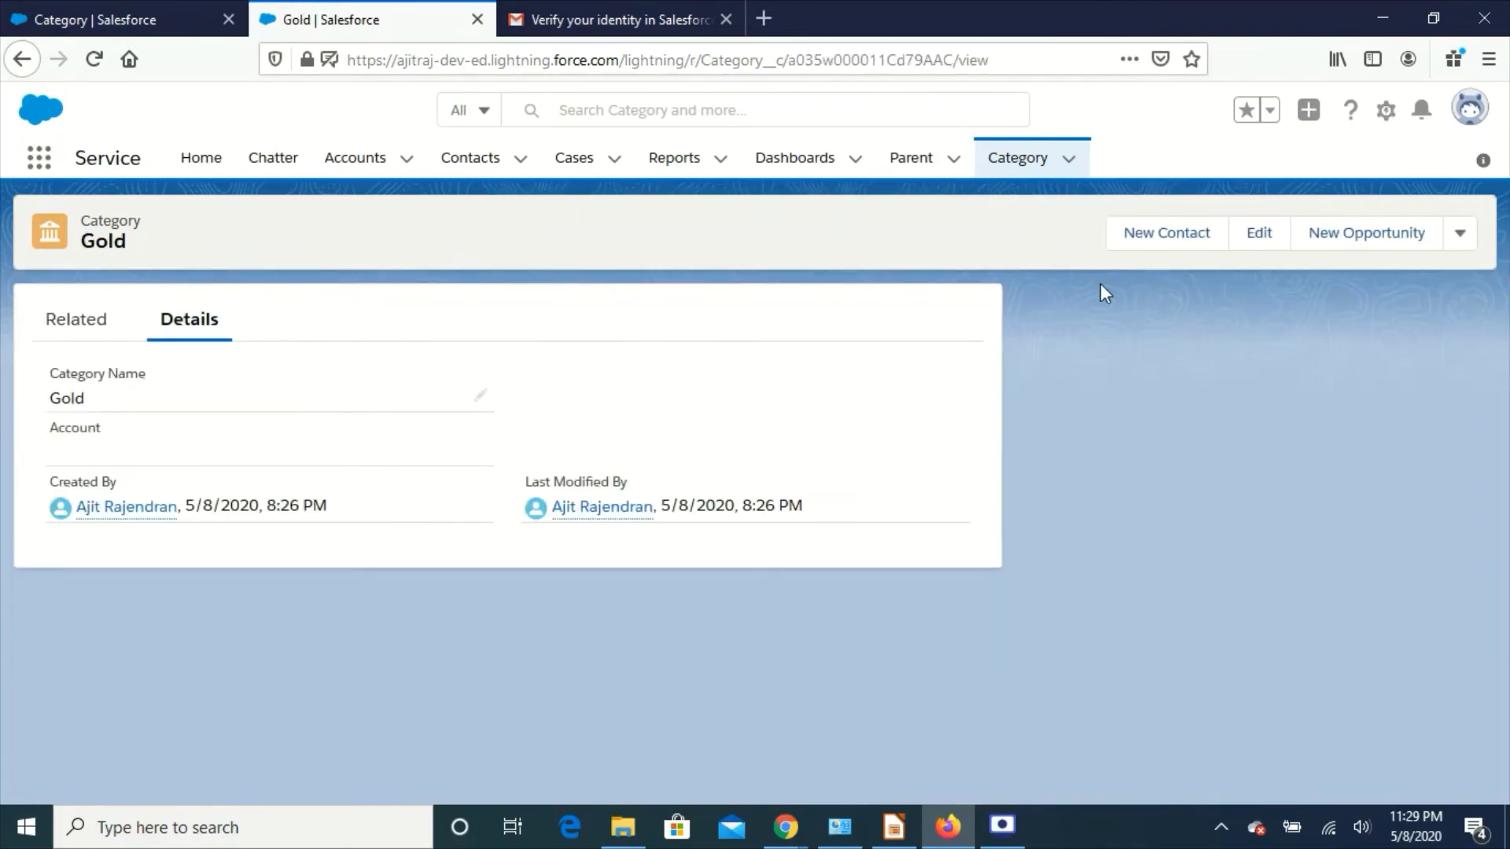
left_click(1262, 243)
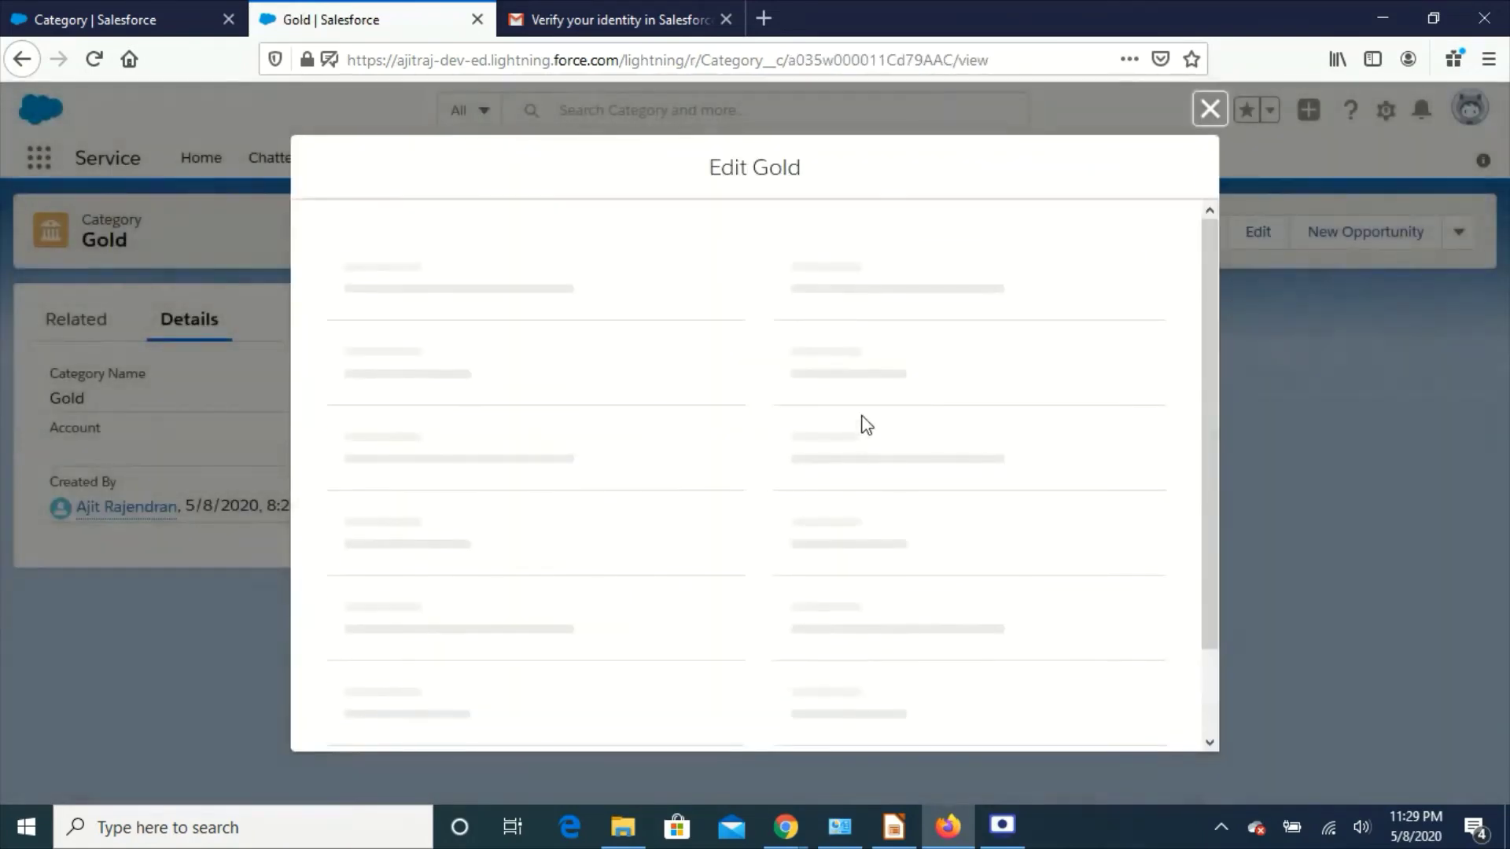
left_click(576, 445)
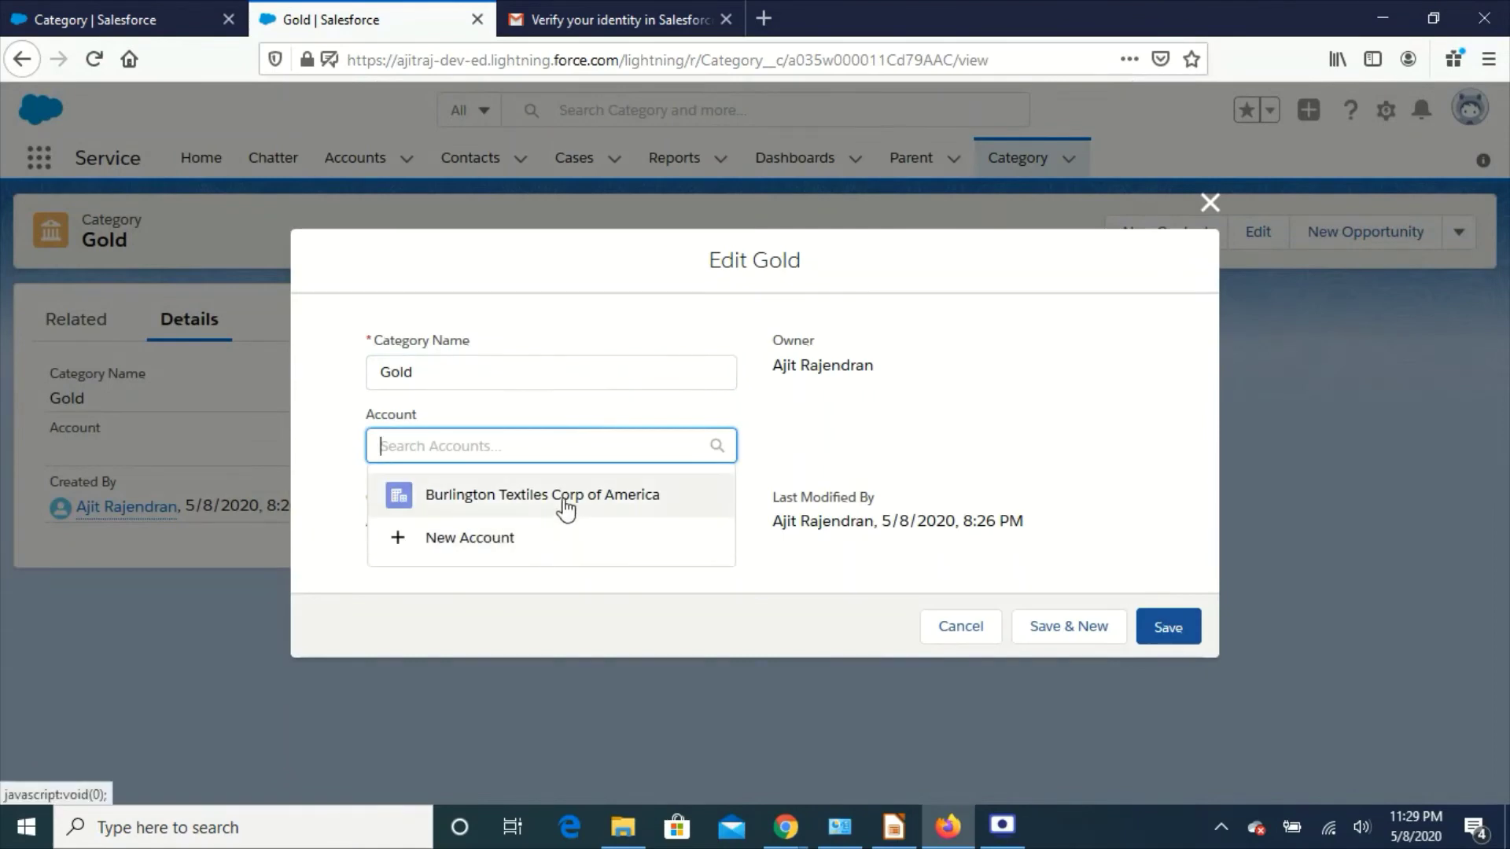
left_click(565, 503)
left_click(1184, 631)
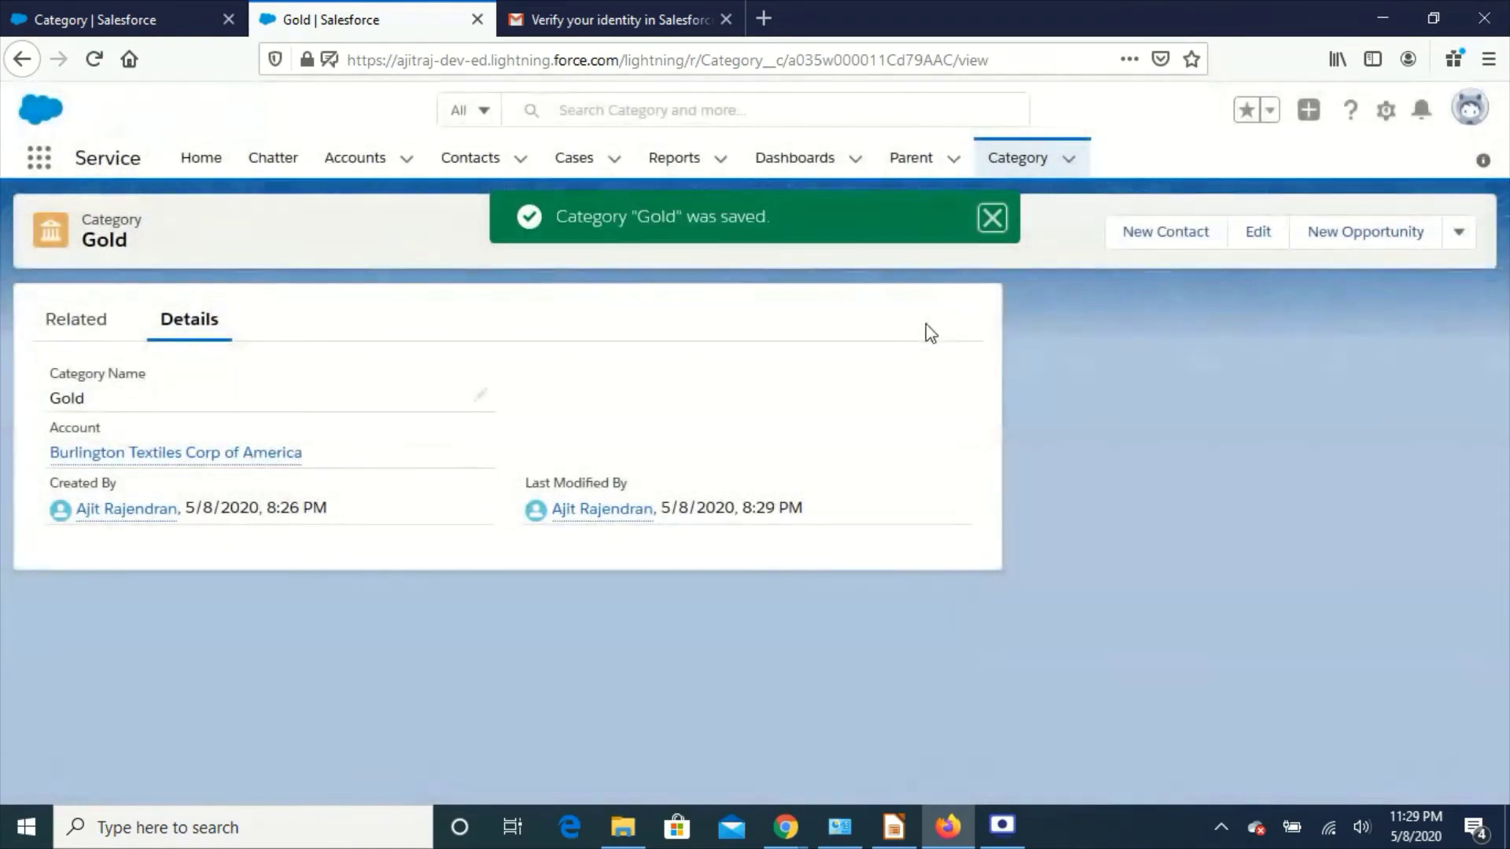
Step: Create a new Category list view named "Account view" that all users can see
left_click(1022, 169)
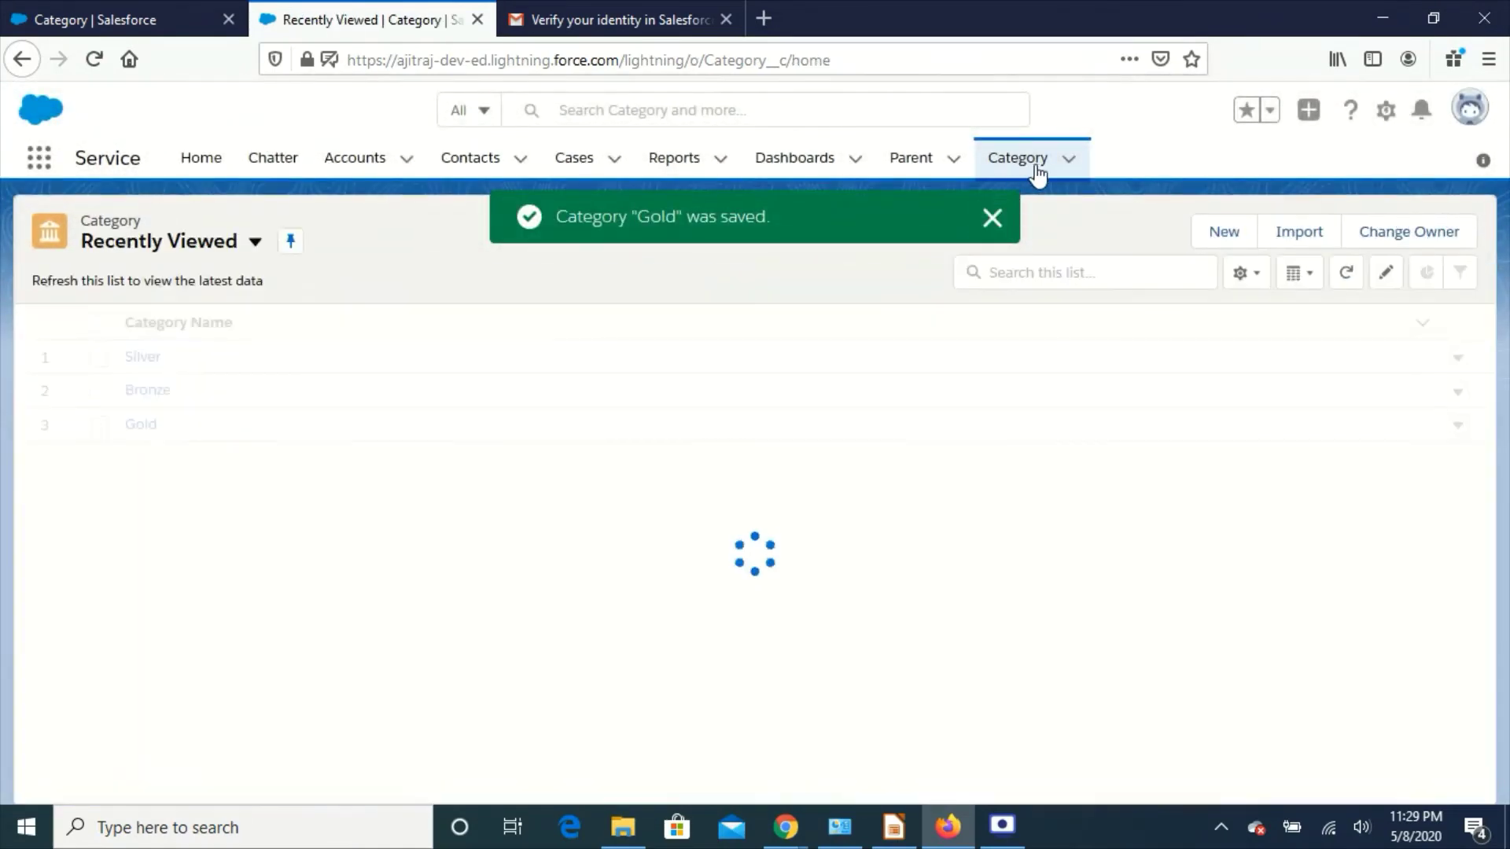
left_click(993, 217)
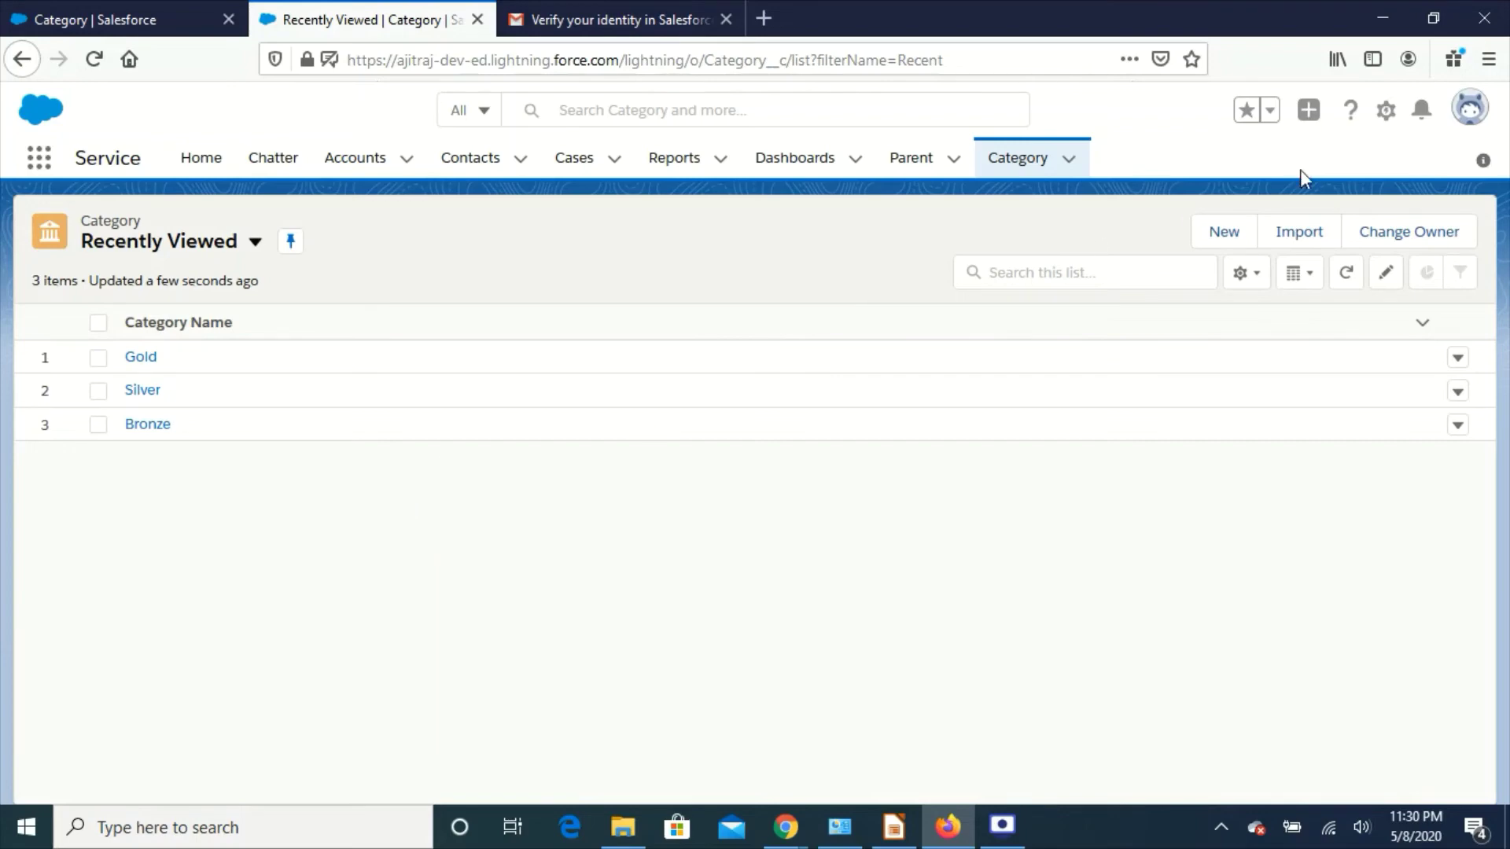
left_click(1246, 273)
left_click(1173, 365)
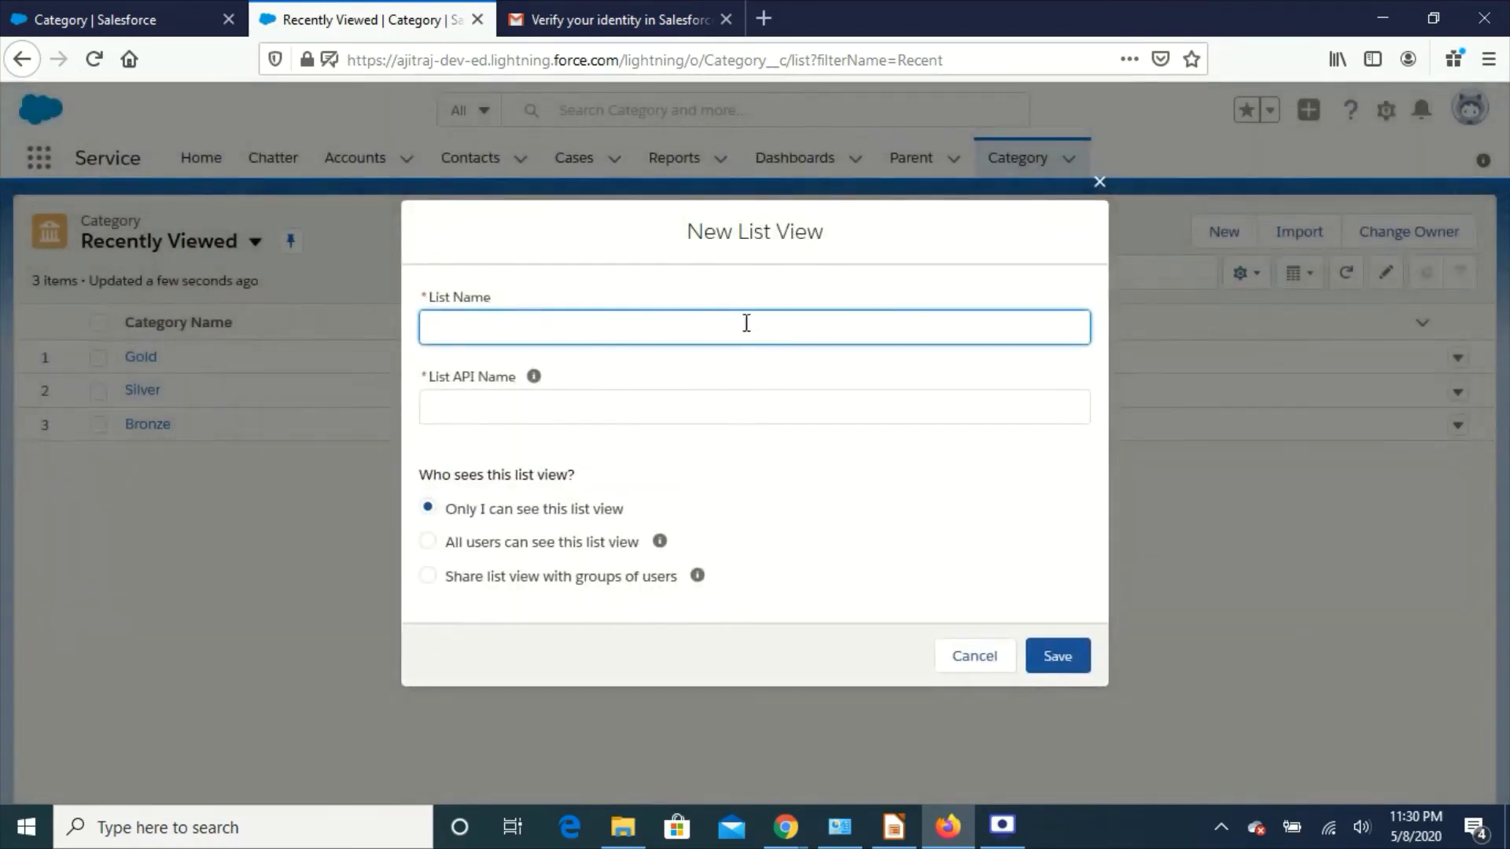
type("Account view")
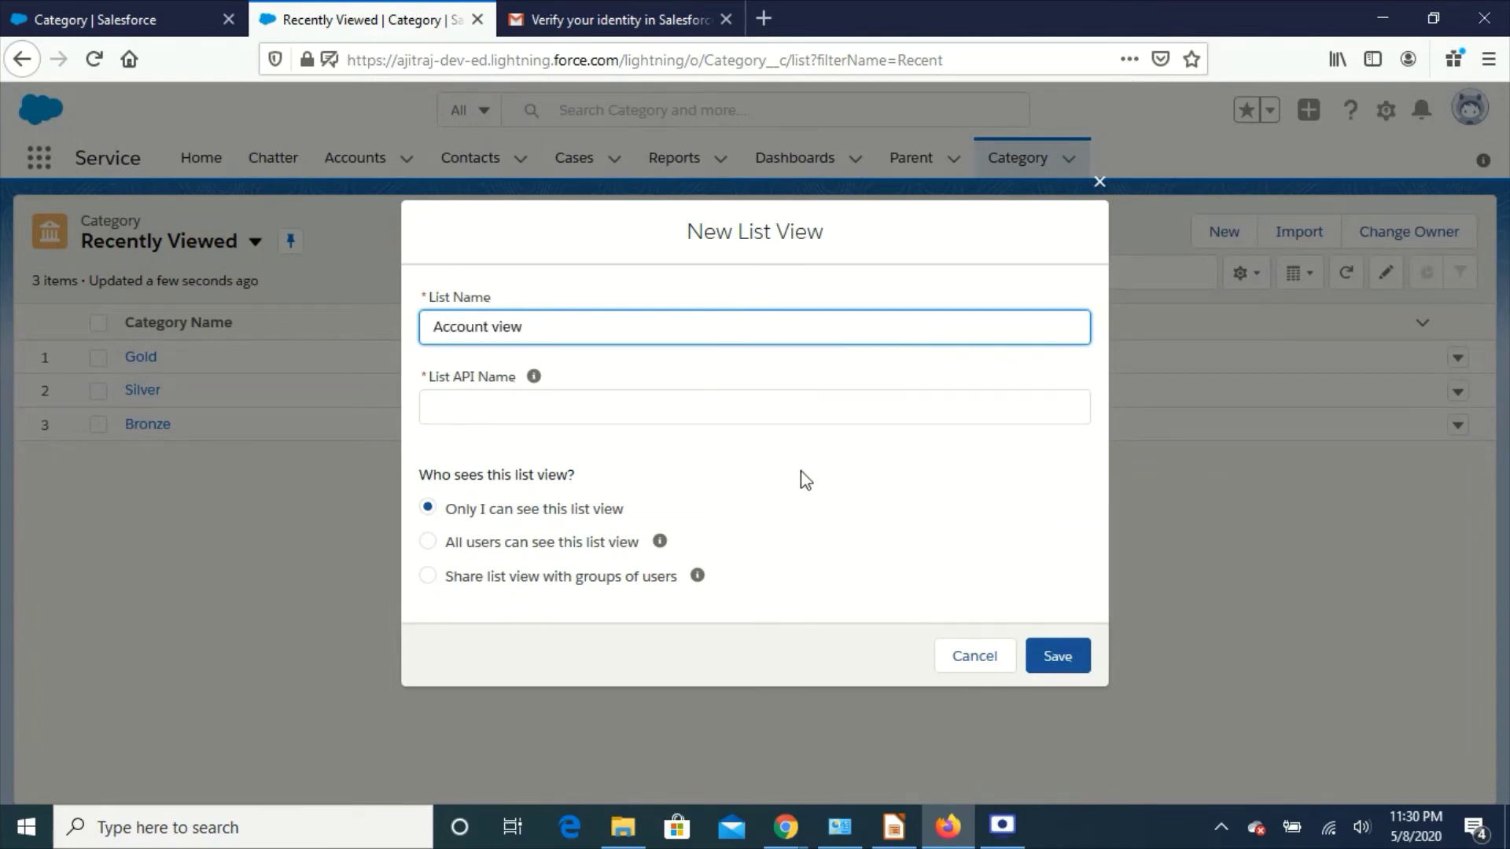
left_click(799, 478)
left_click(581, 543)
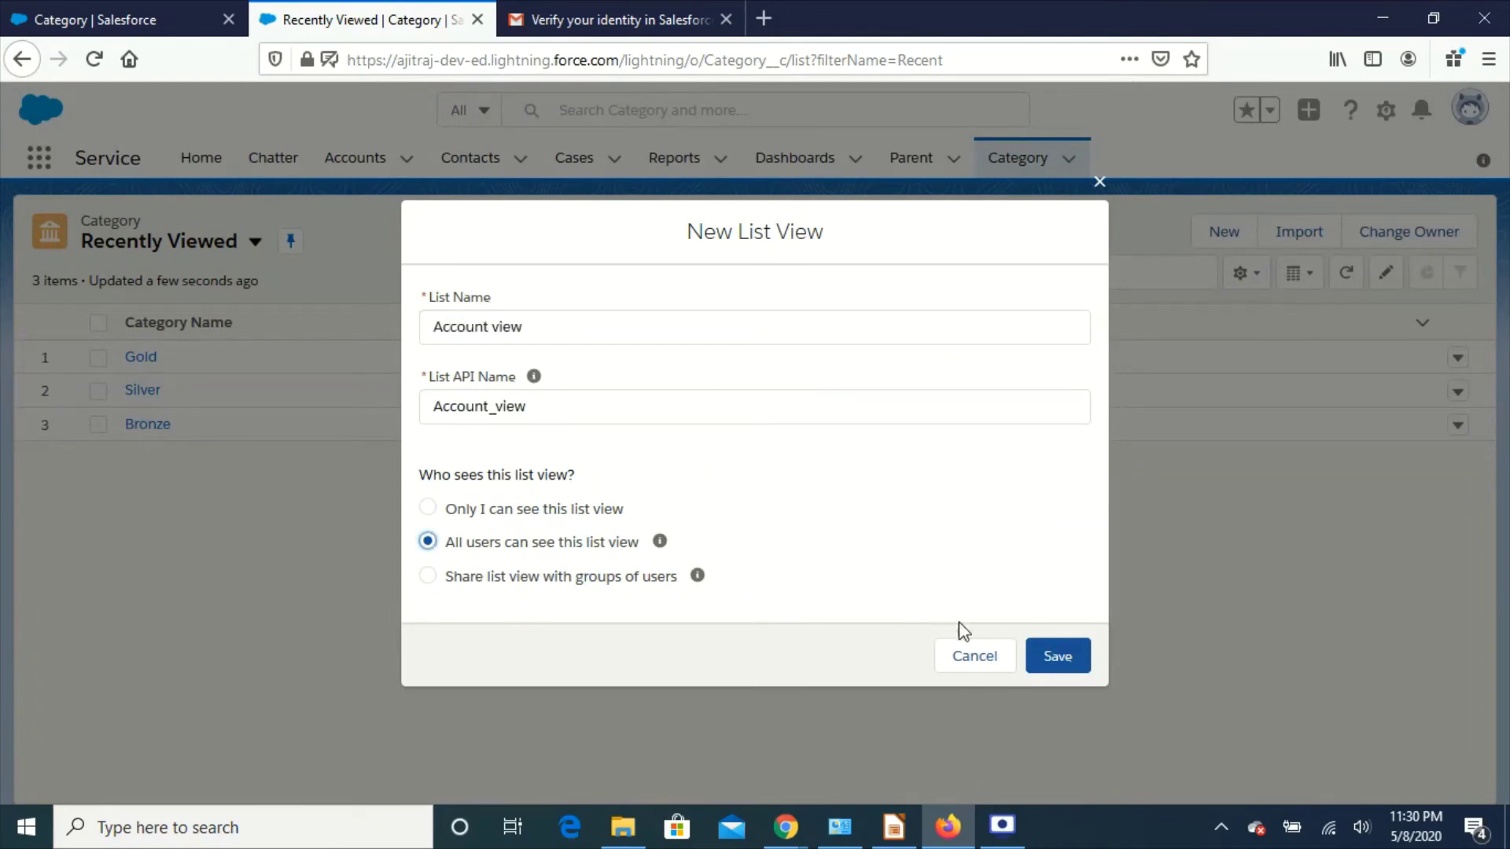
left_click(1049, 658)
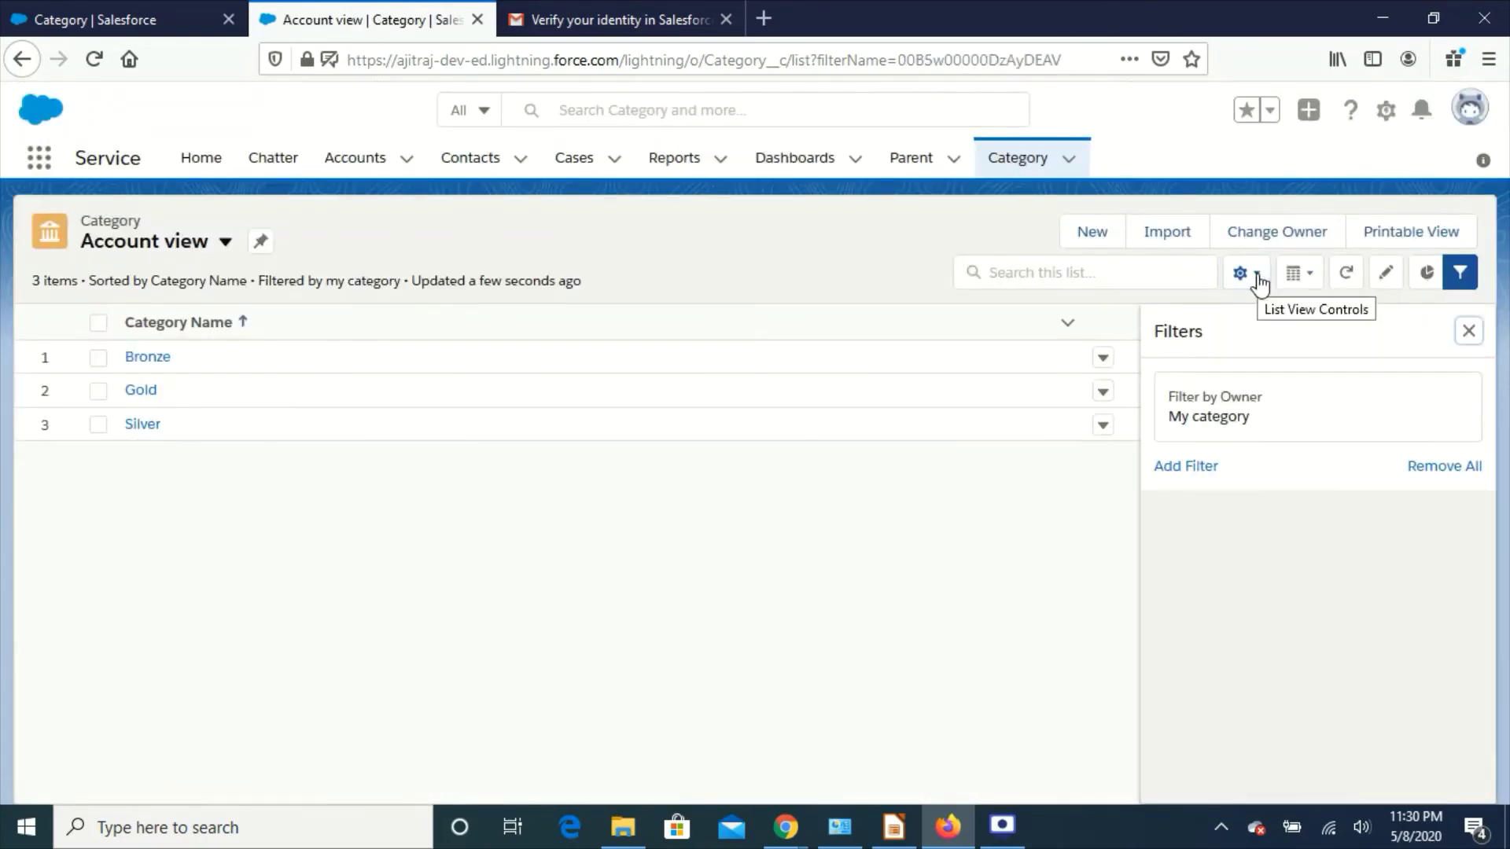
Step: Add the Account field to the visible fields of the Account view list and close its filters
left_click(1256, 275)
left_click(1150, 541)
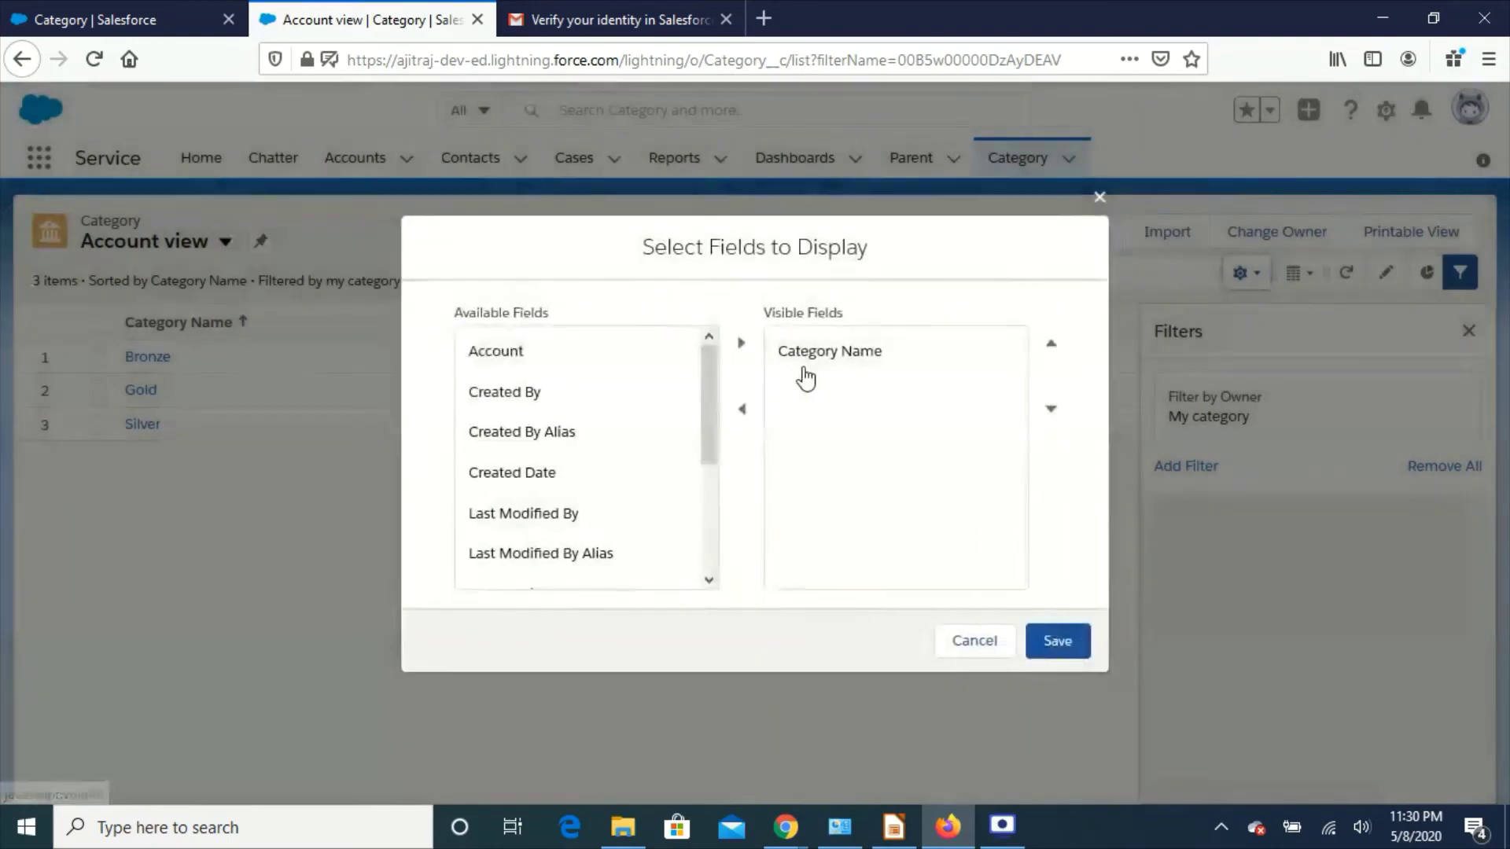
left_click(503, 351)
left_click(741, 343)
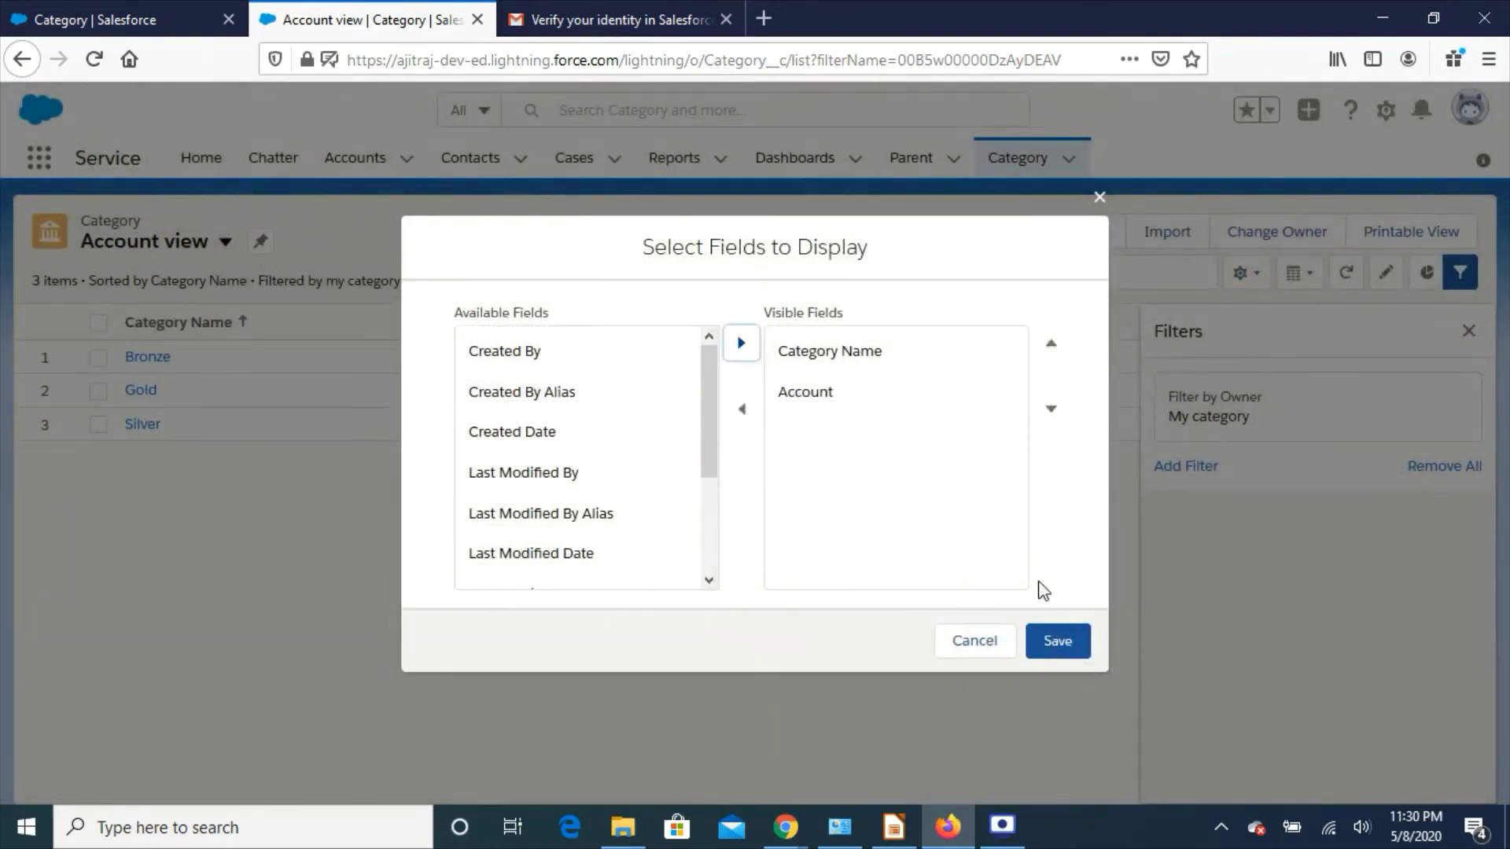
left_click(1062, 641)
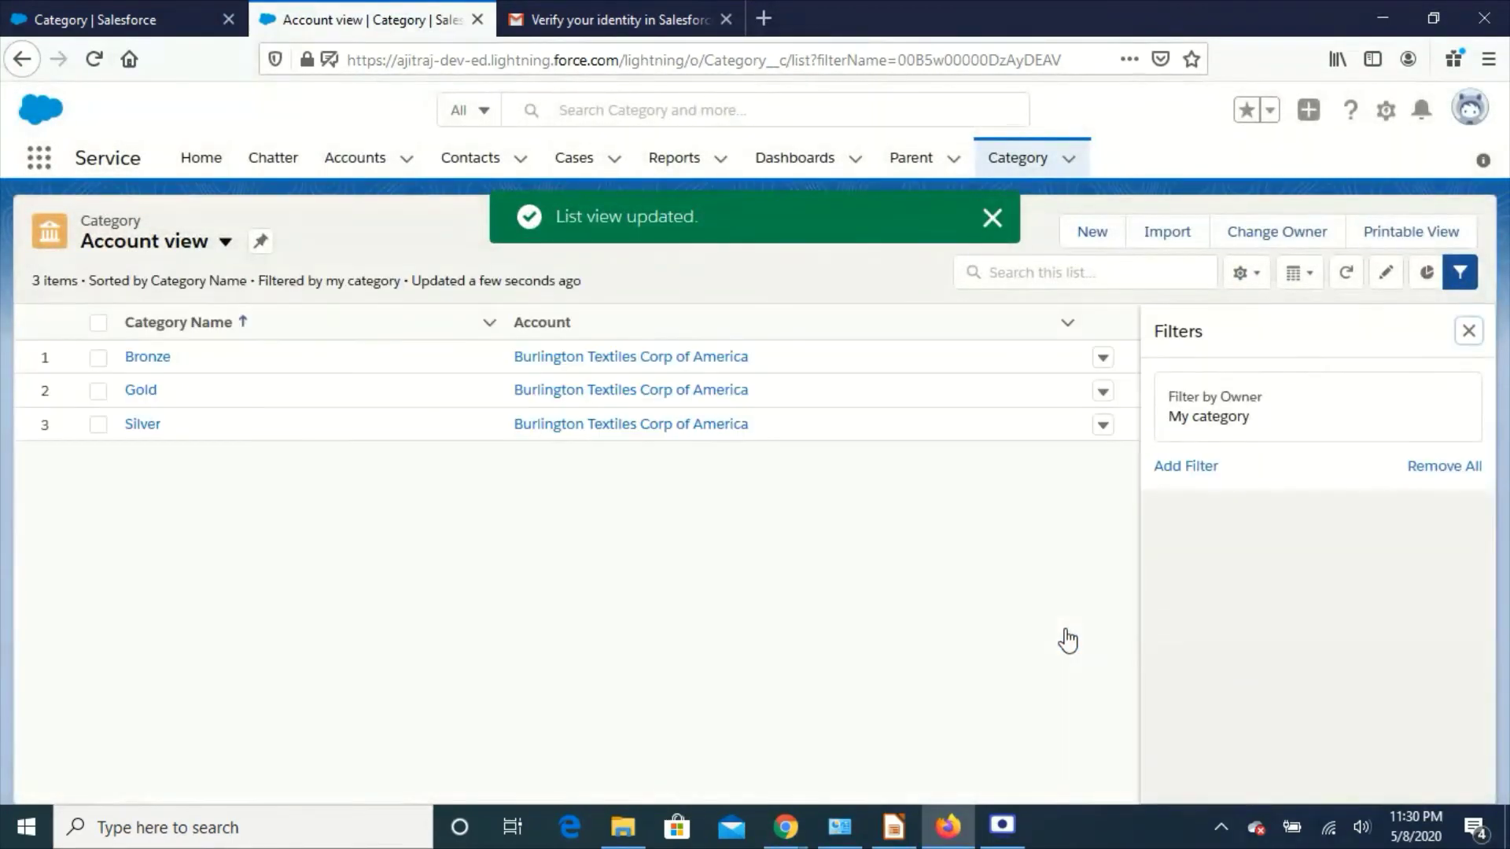
left_click(1467, 332)
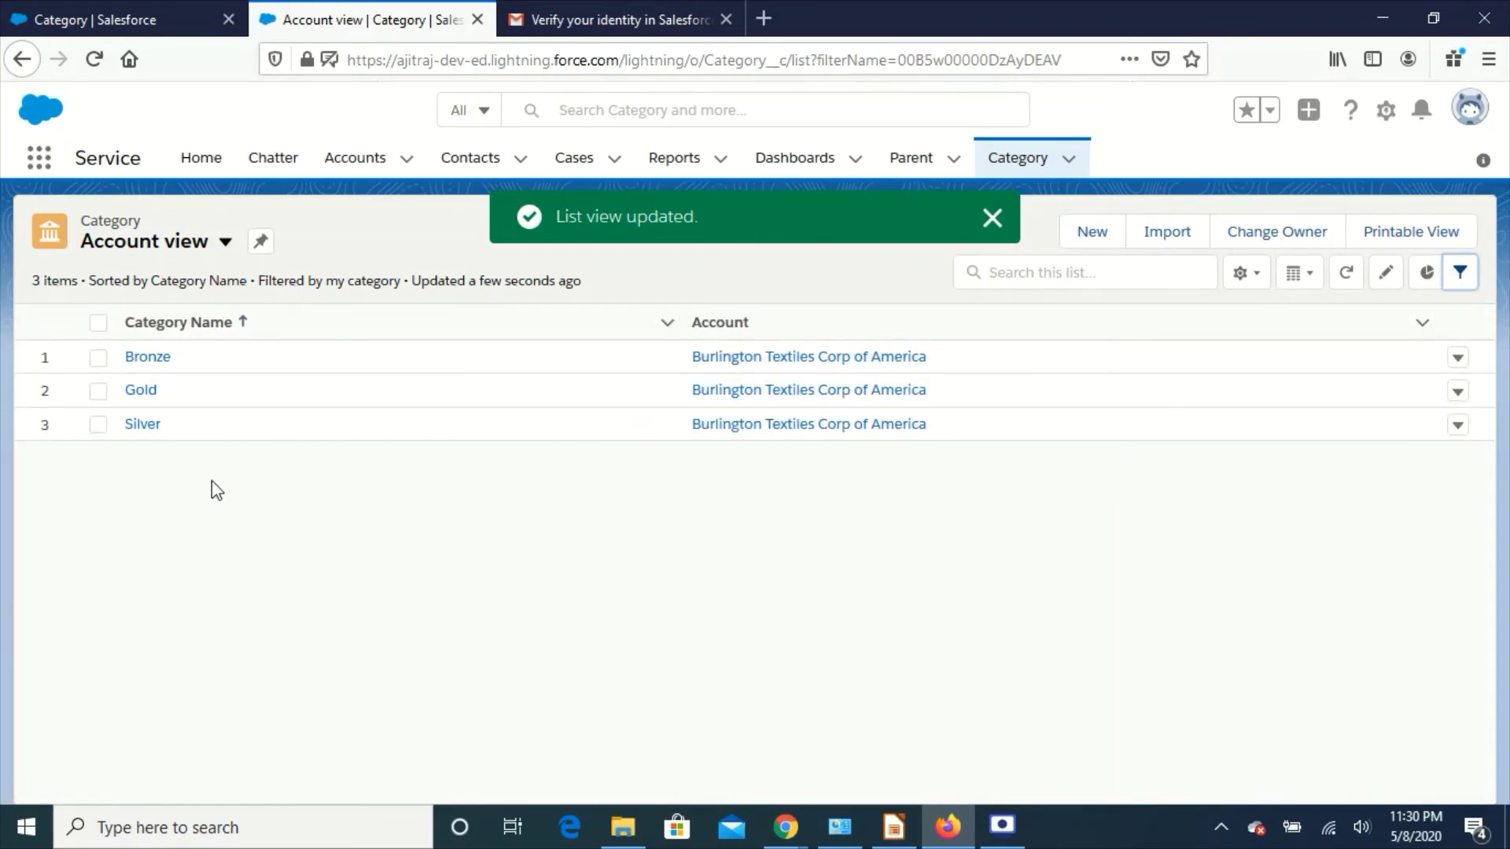
Step: Edit the Category object's Account lookup field in setup and choose Master-Detail Relationship as its new field type
left_click(134, 17)
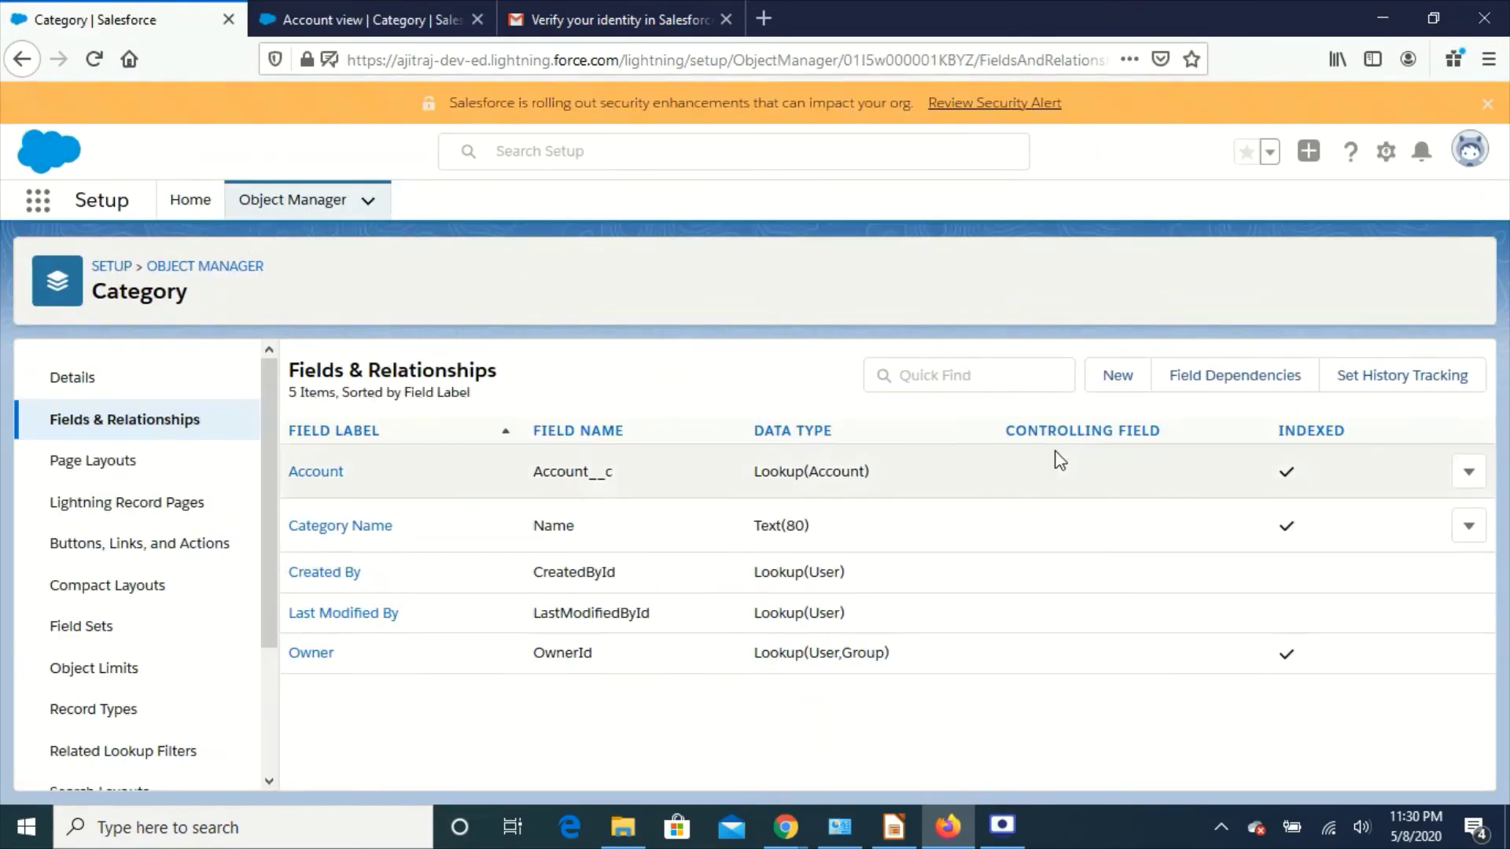
left_click(340, 474)
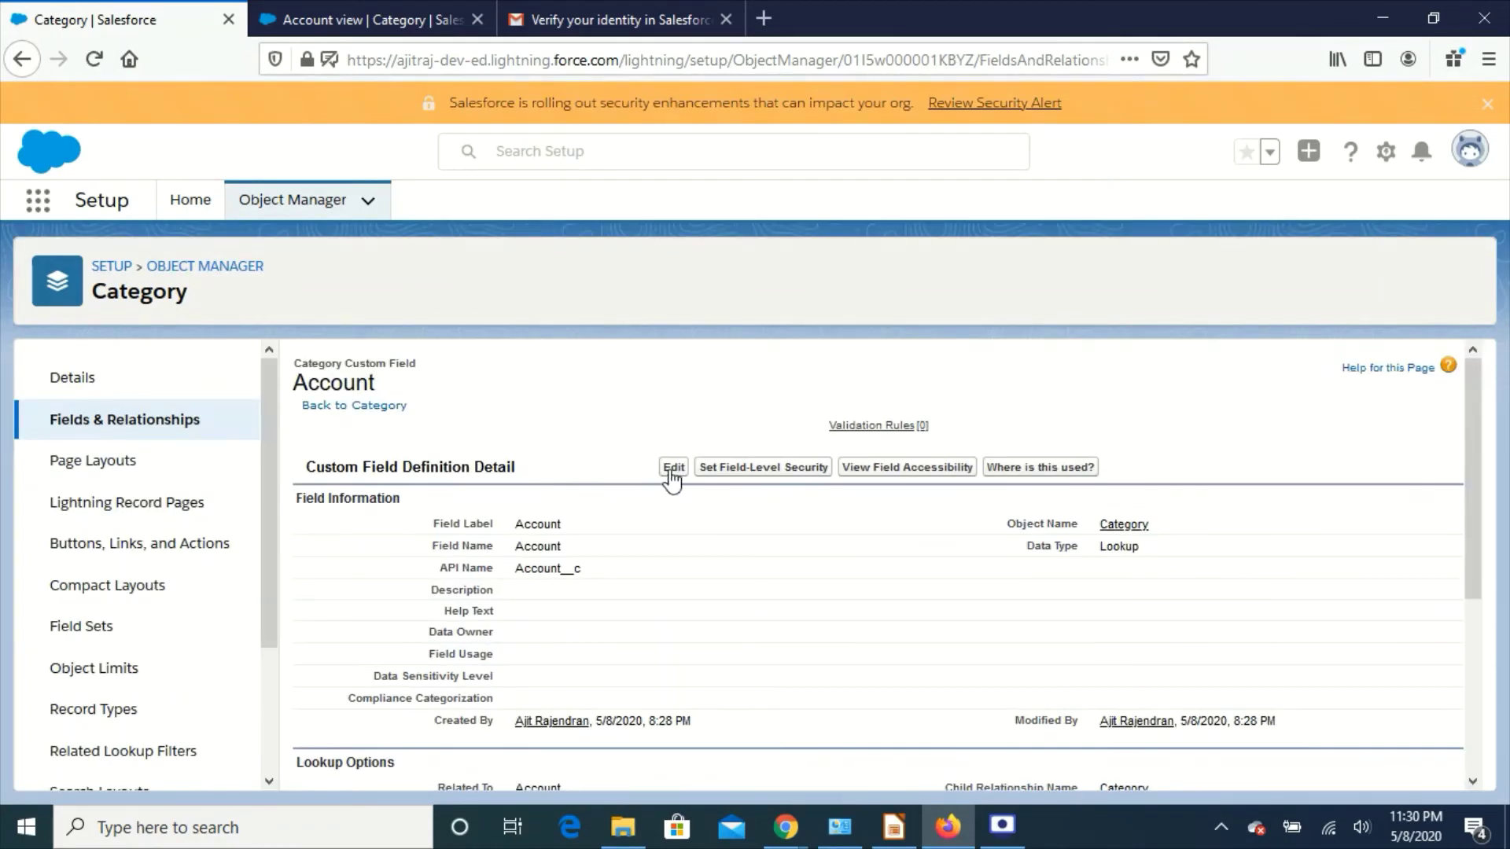
left_click(673, 468)
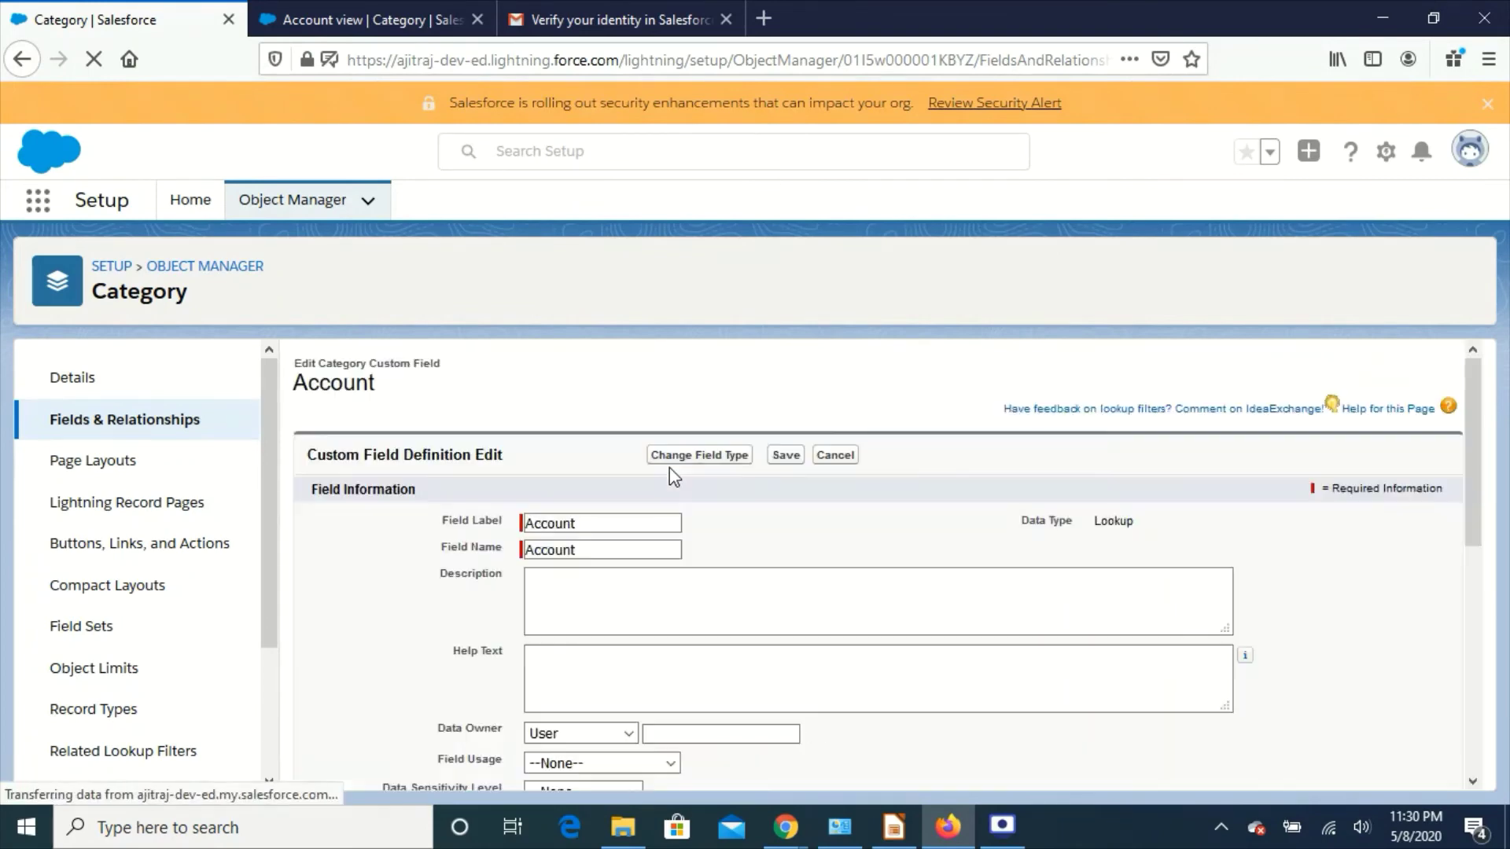
left_click(162, 418)
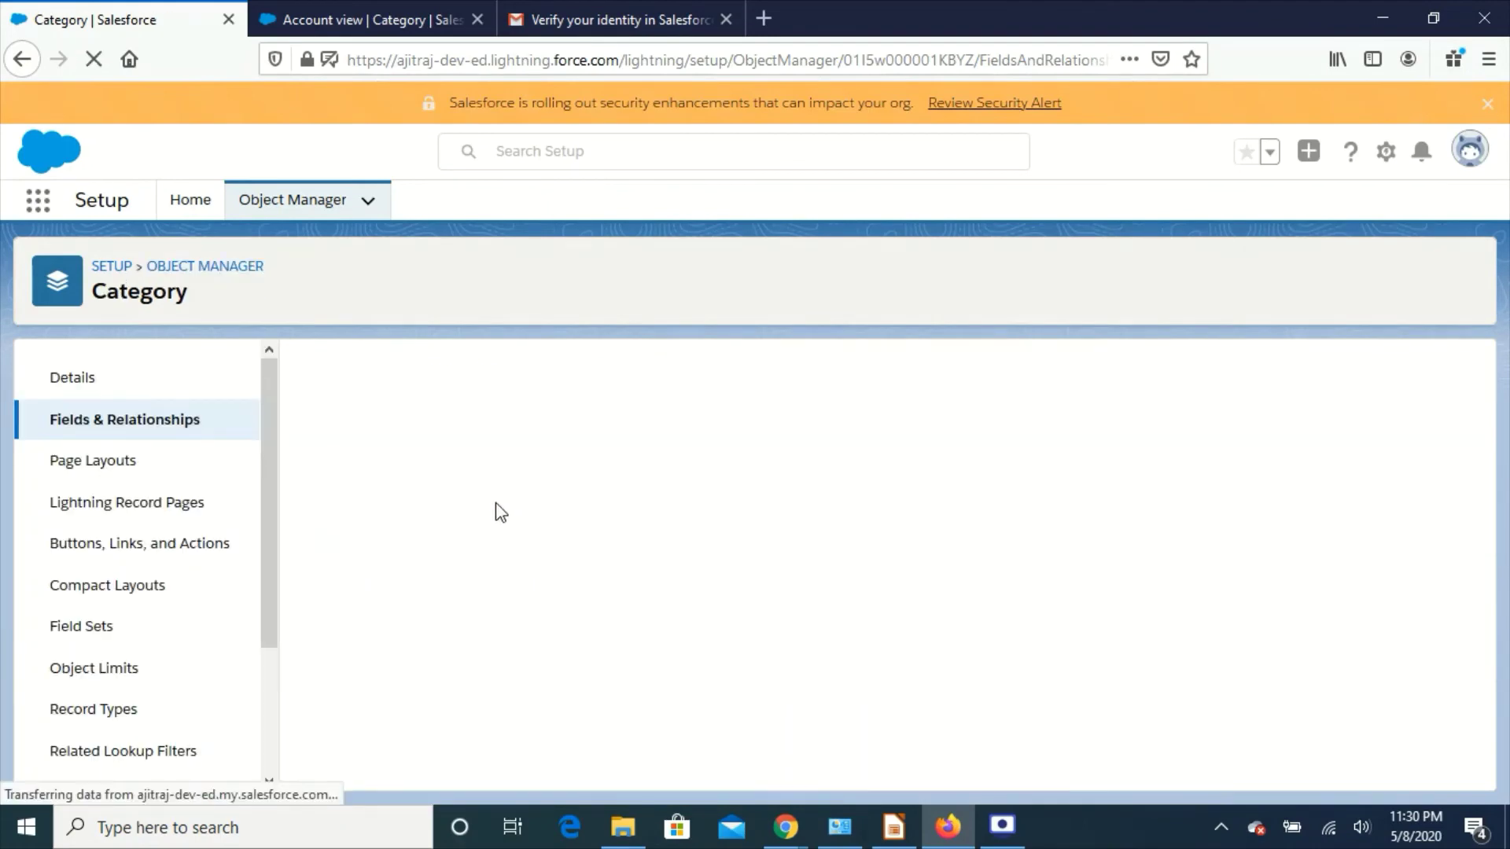
left_click(673, 467)
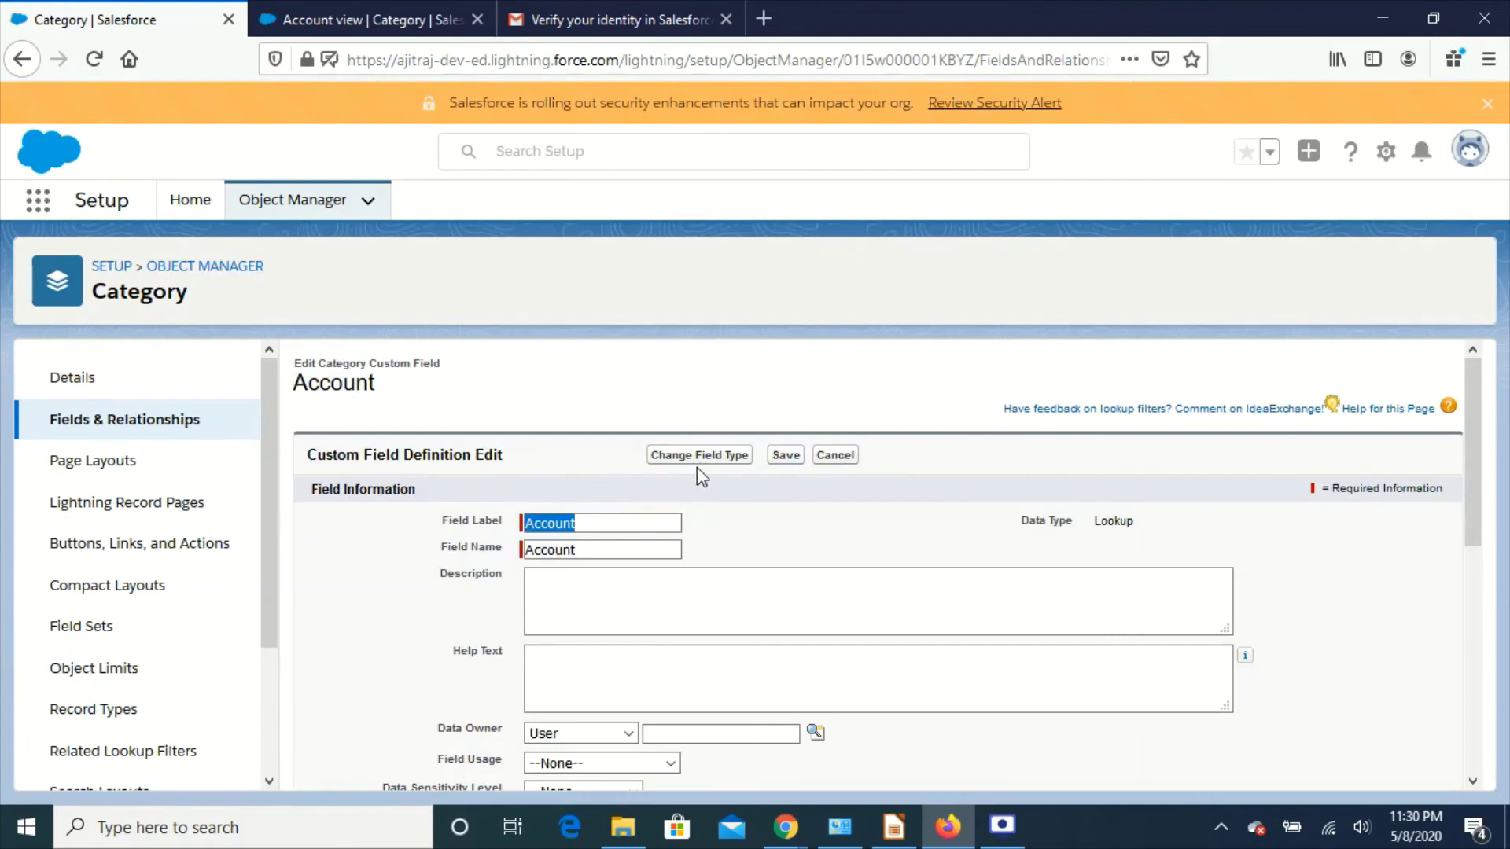
left_click(712, 459)
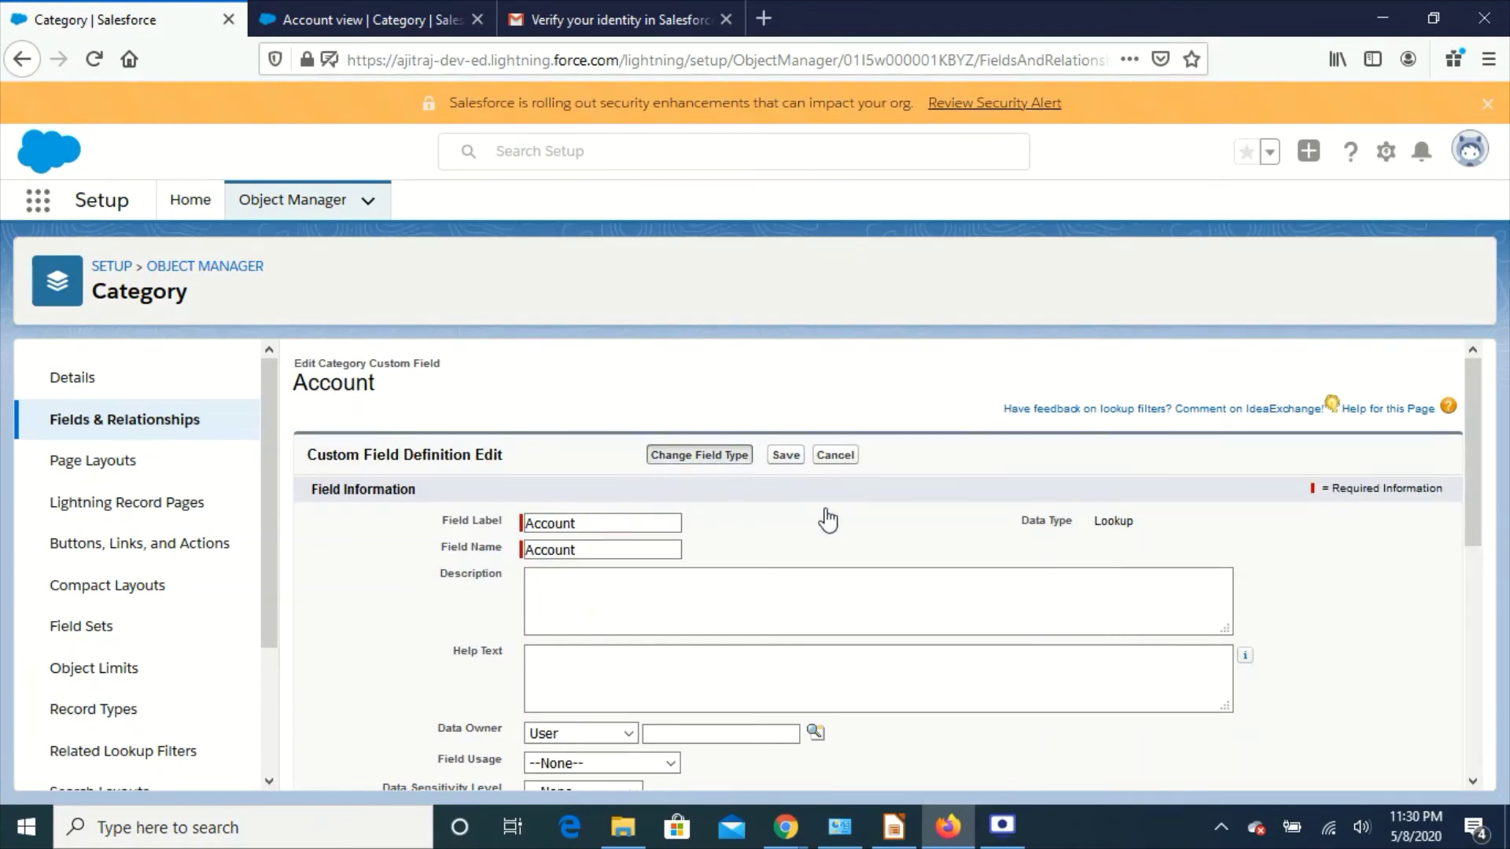
scroll(832, 550, "down", 2)
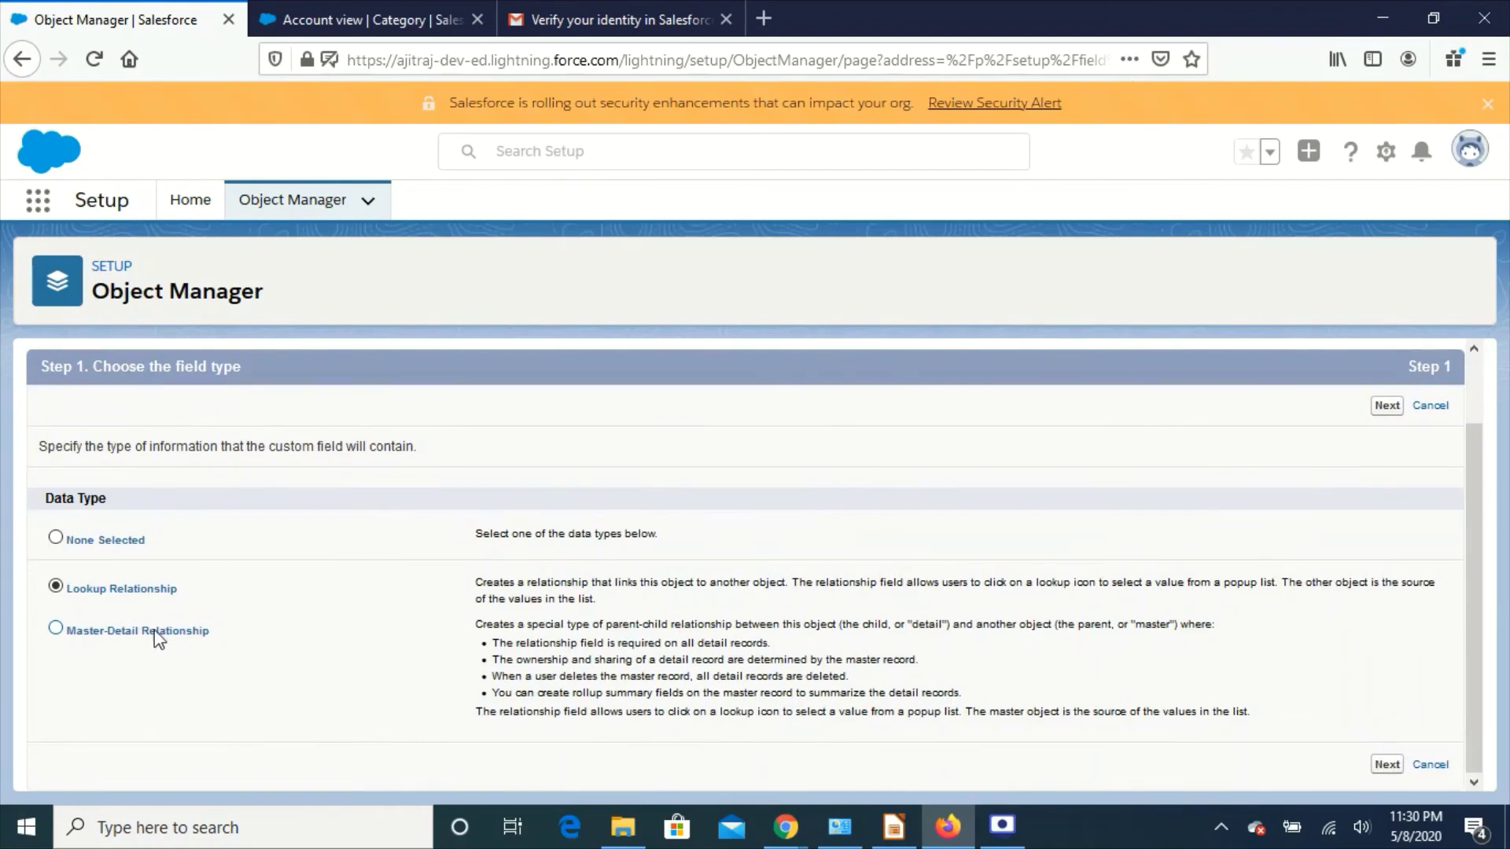
left_click(55, 628)
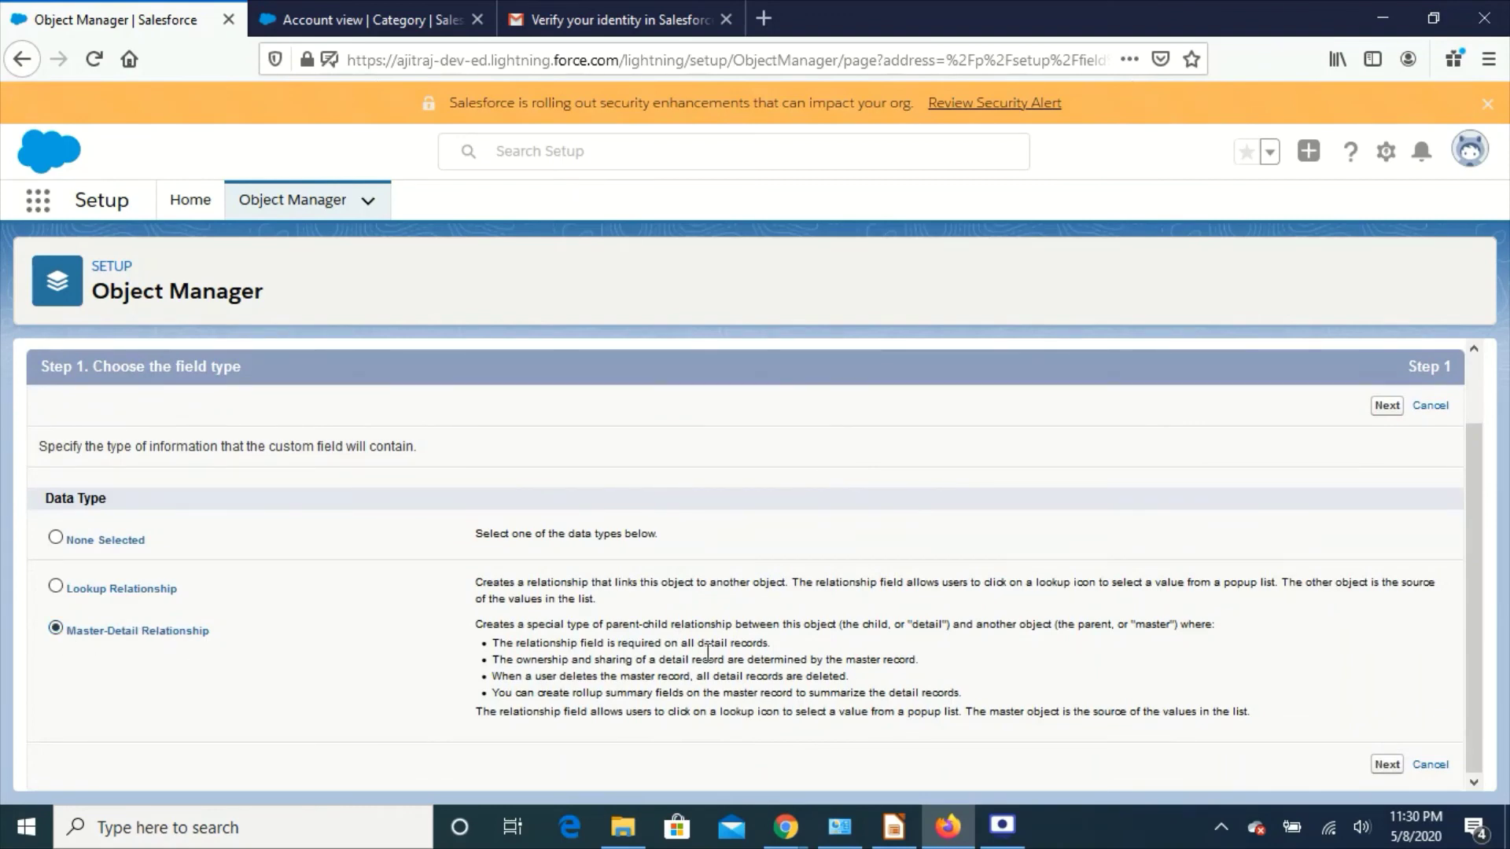
Step: Keep the Account field's existing label and name and the related list label Category, and save the master-detail conversion
left_click(1387, 407)
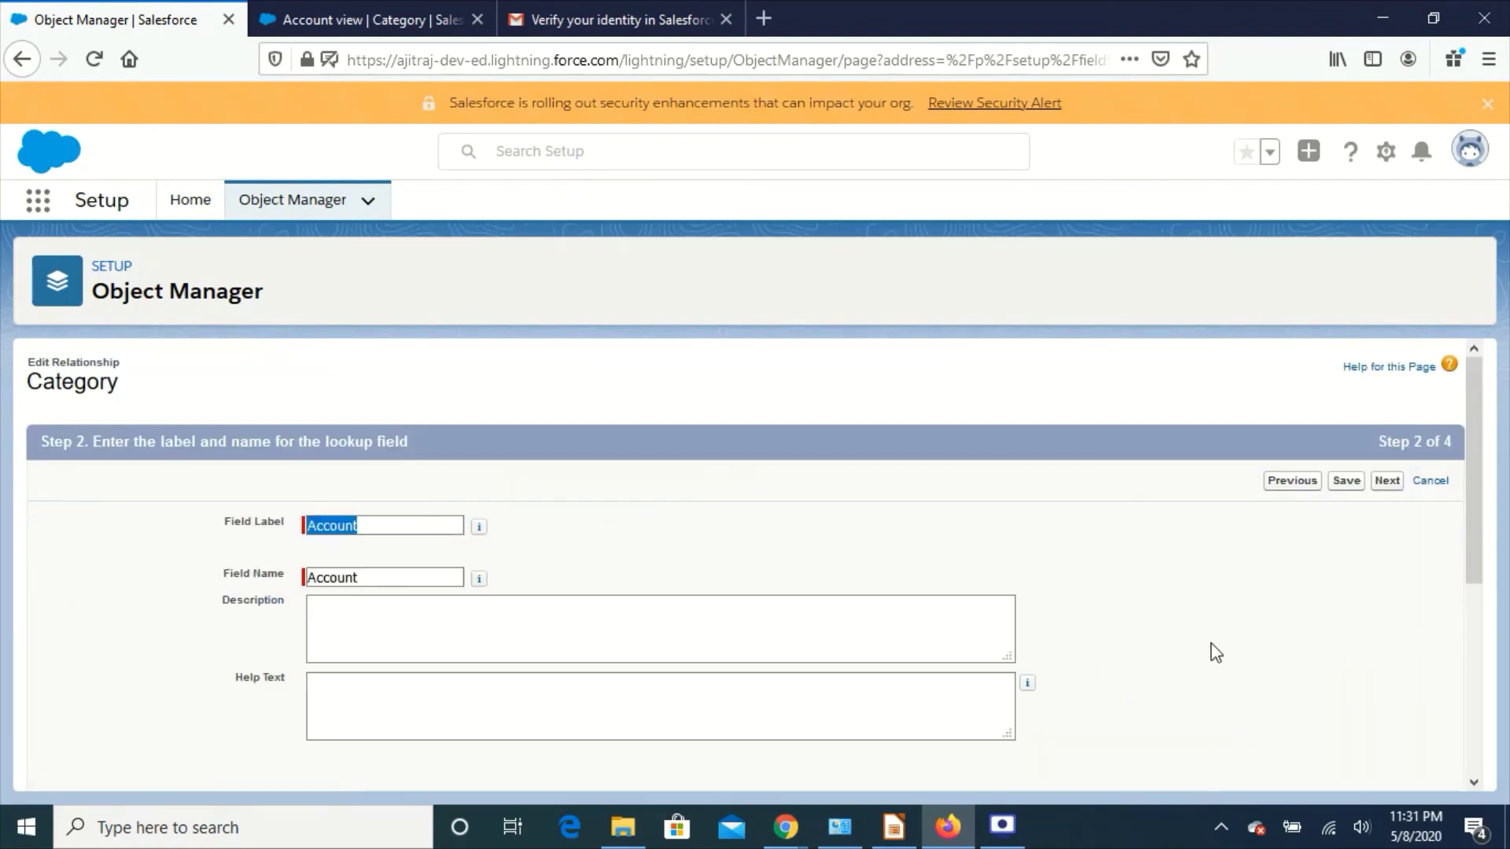
left_click(1388, 491)
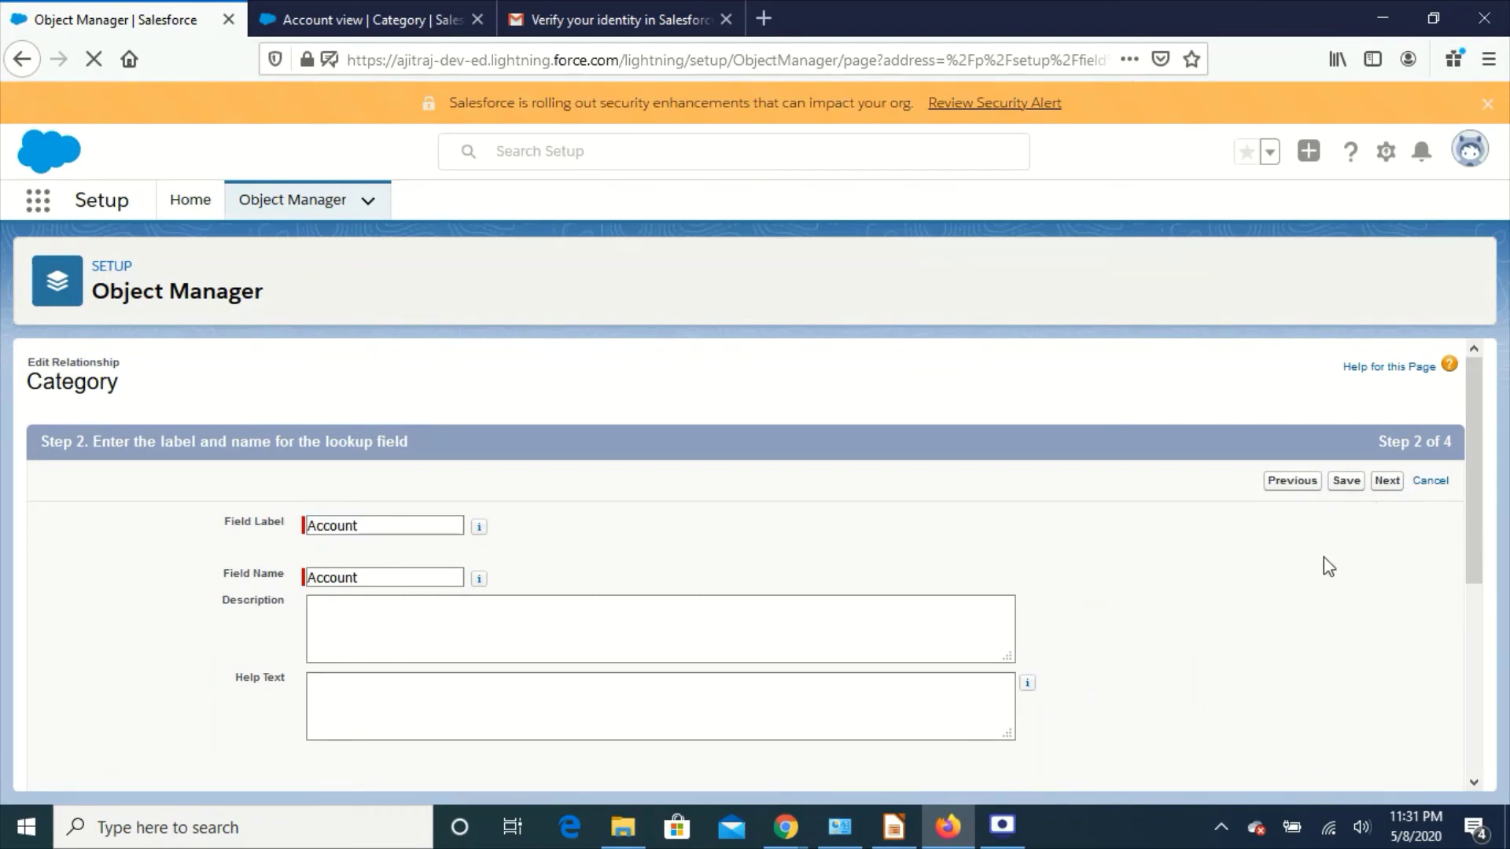
left_click(1387, 480)
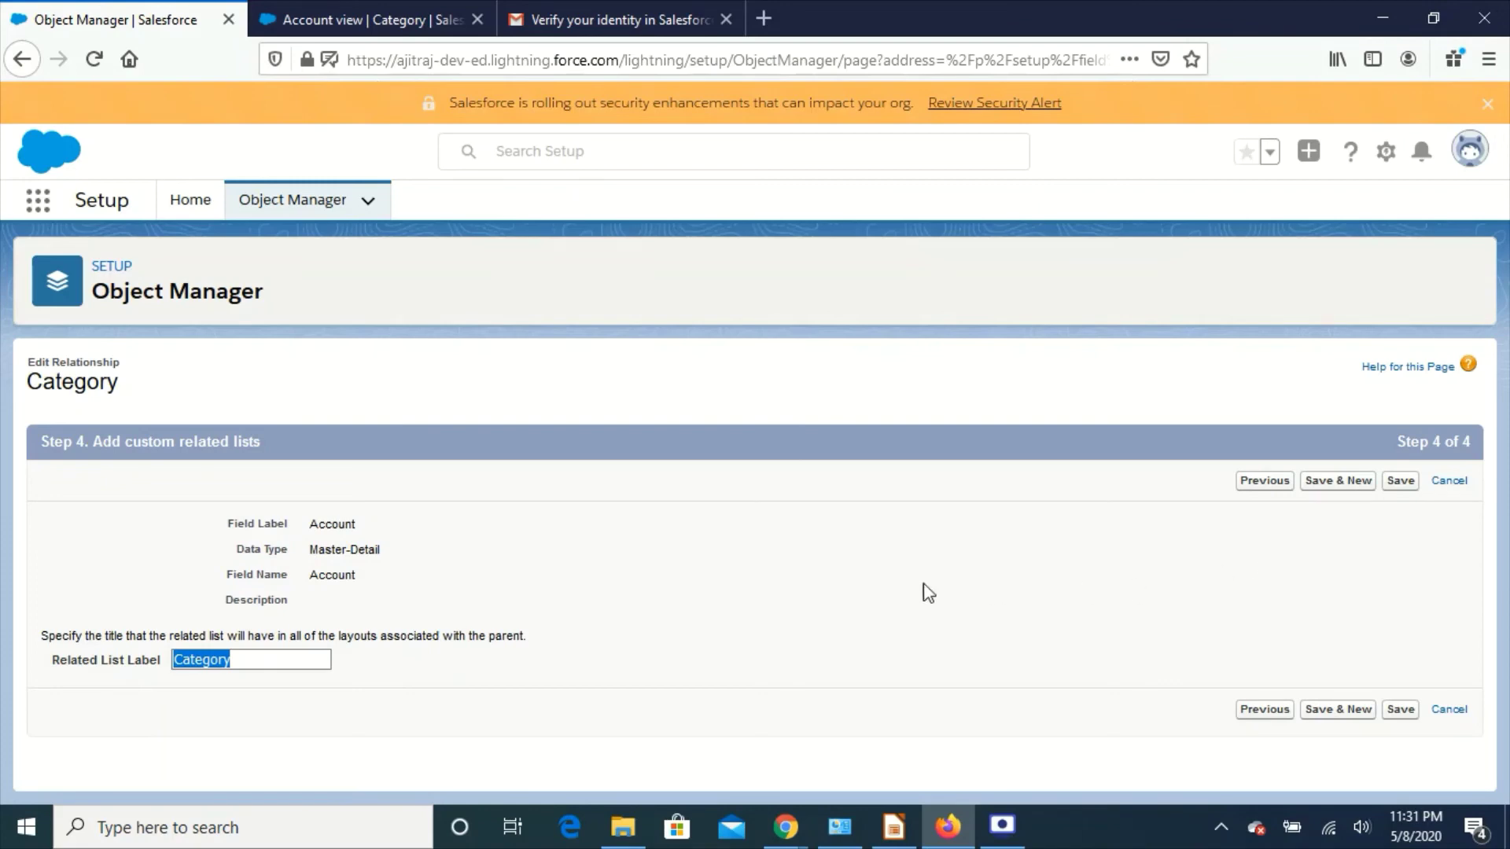
left_click(1404, 486)
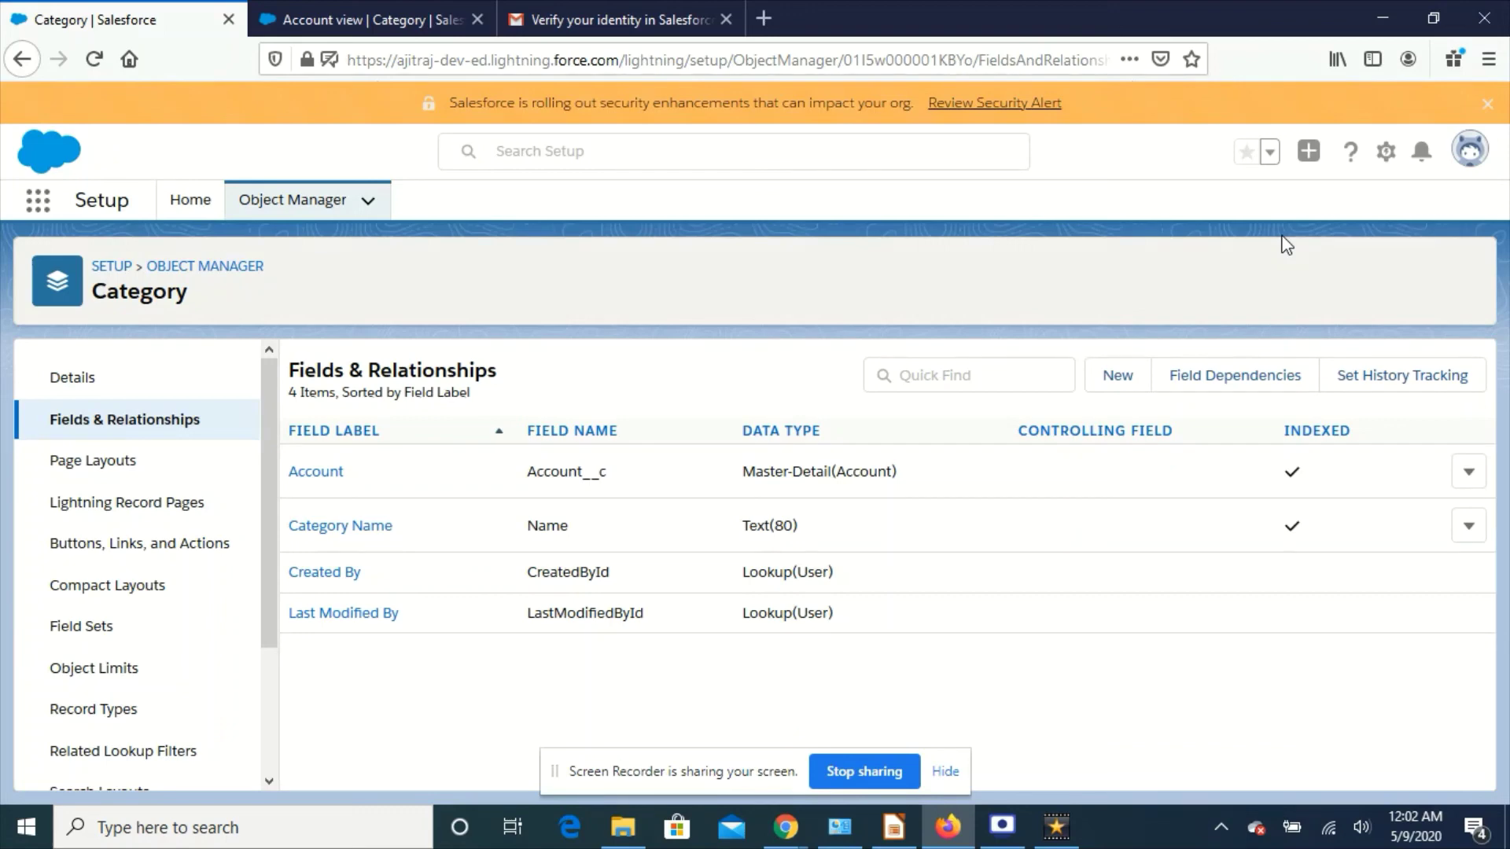
left_click(945, 771)
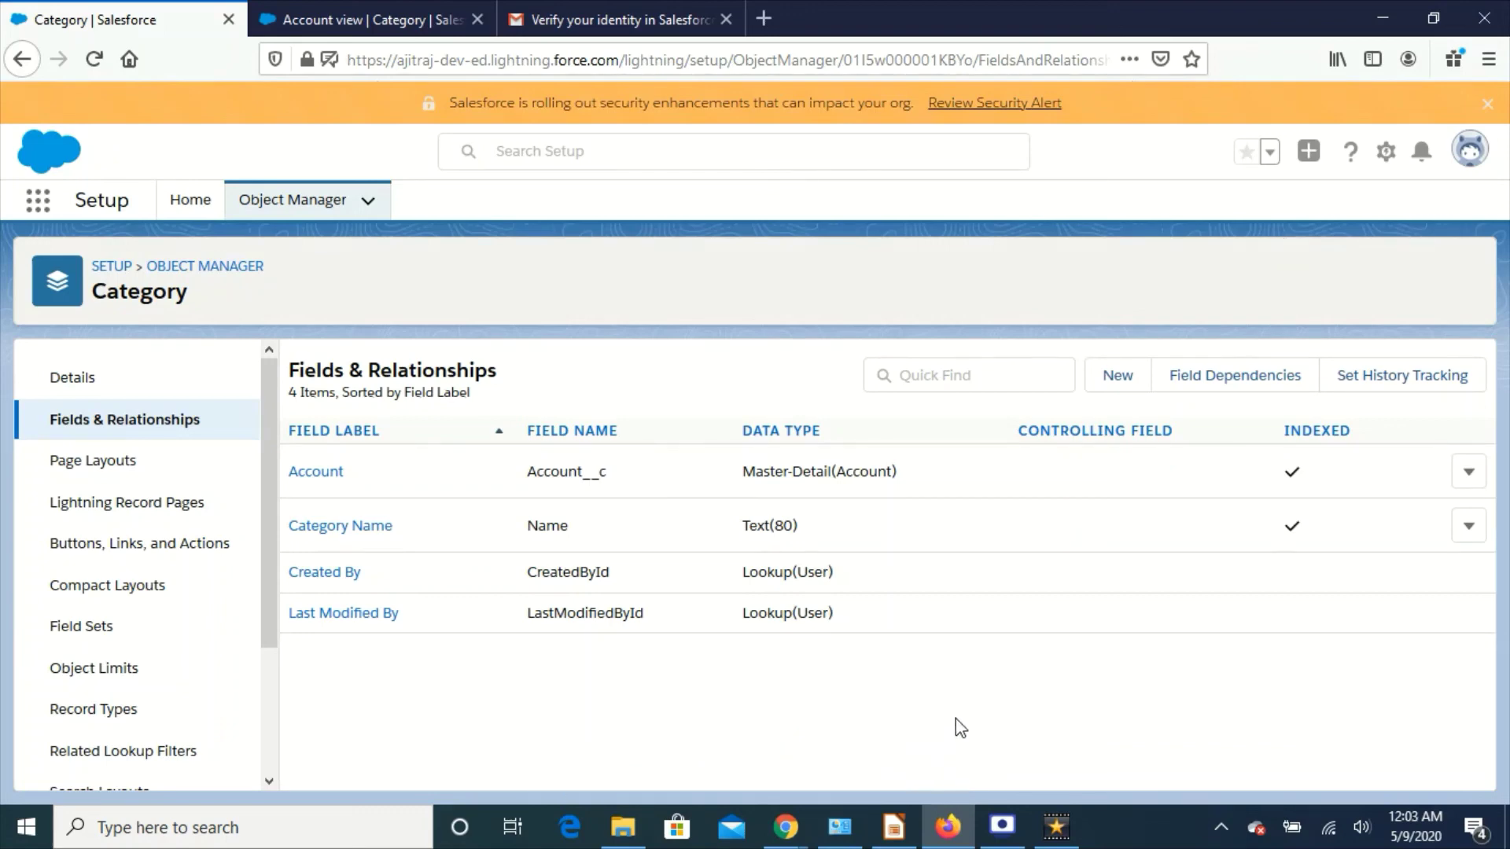